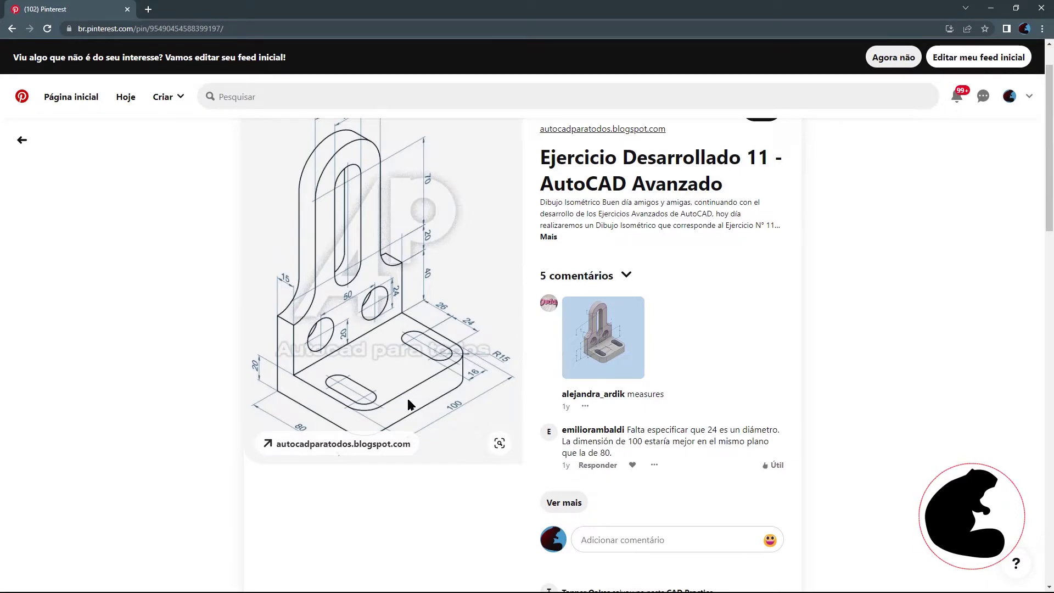
Step: Scroll up through the Pinterest pin of the AutoCAD isometric bracket exercise
scroll(409, 405, up, 1)
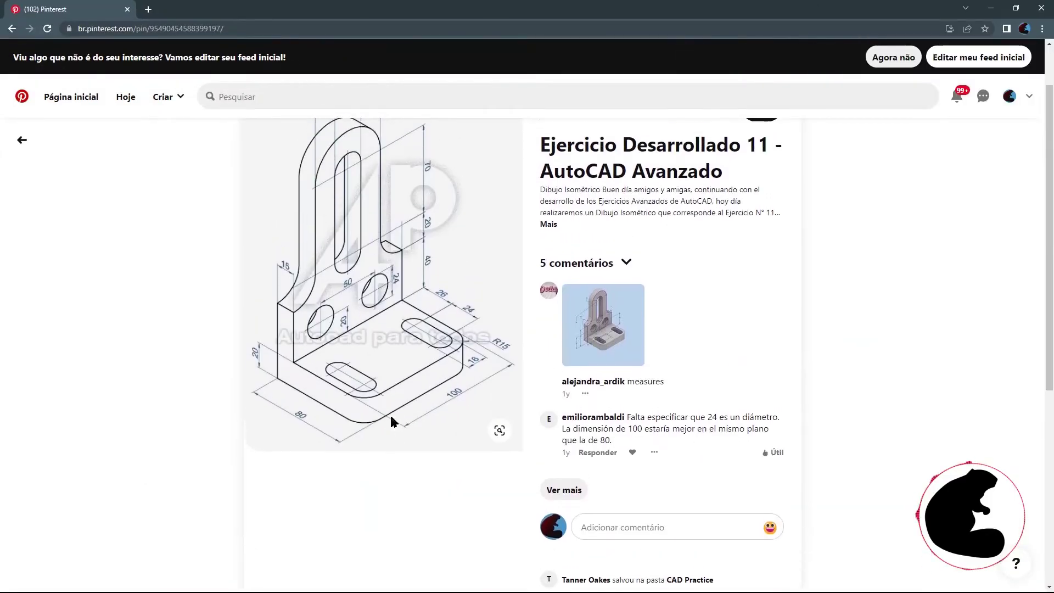
scroll(395, 427, up, 2)
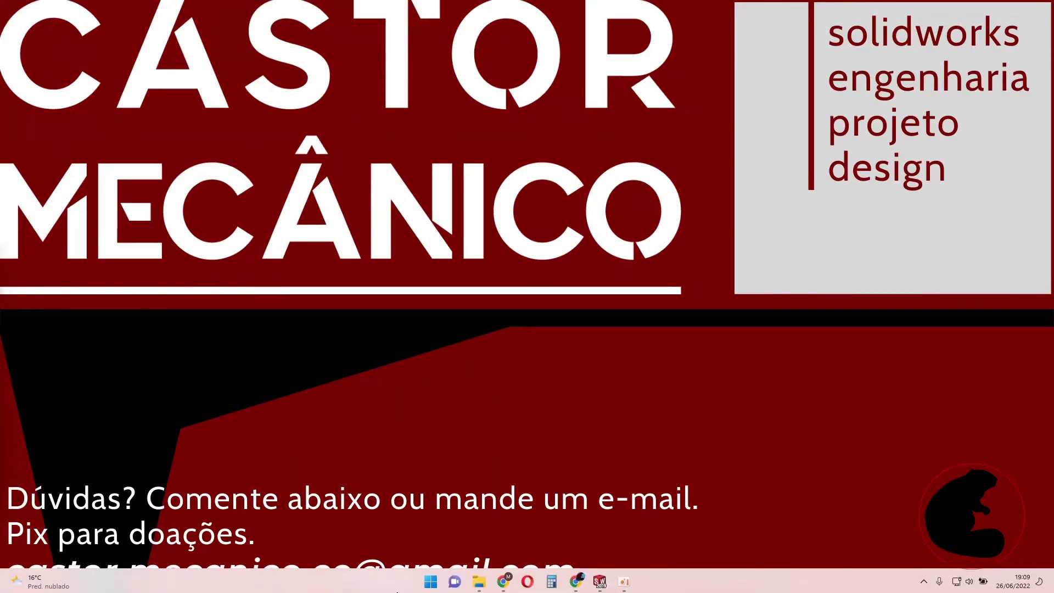
mouse_move(600, 580)
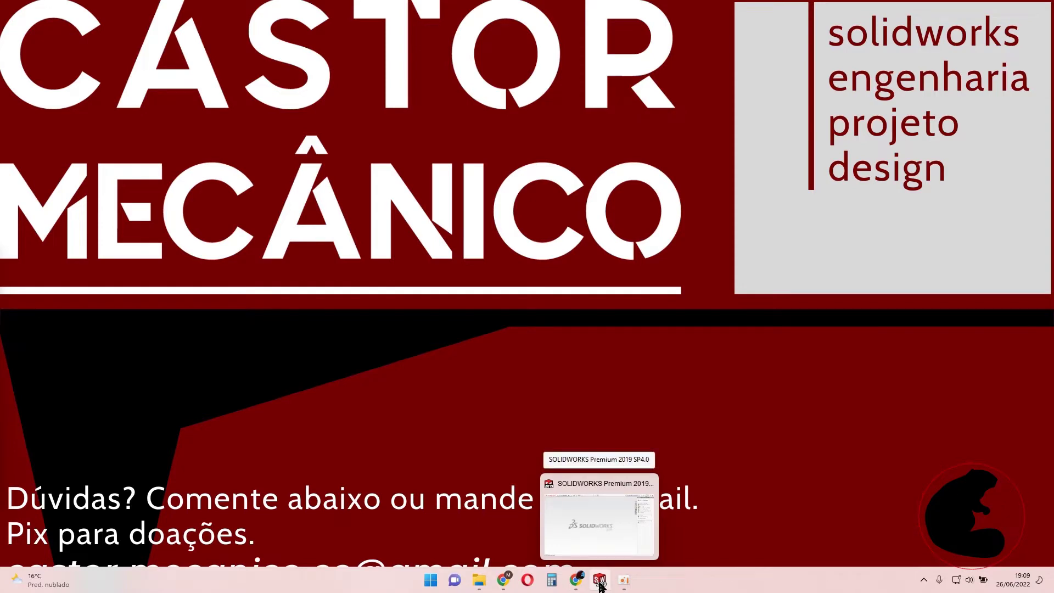
click(600, 583)
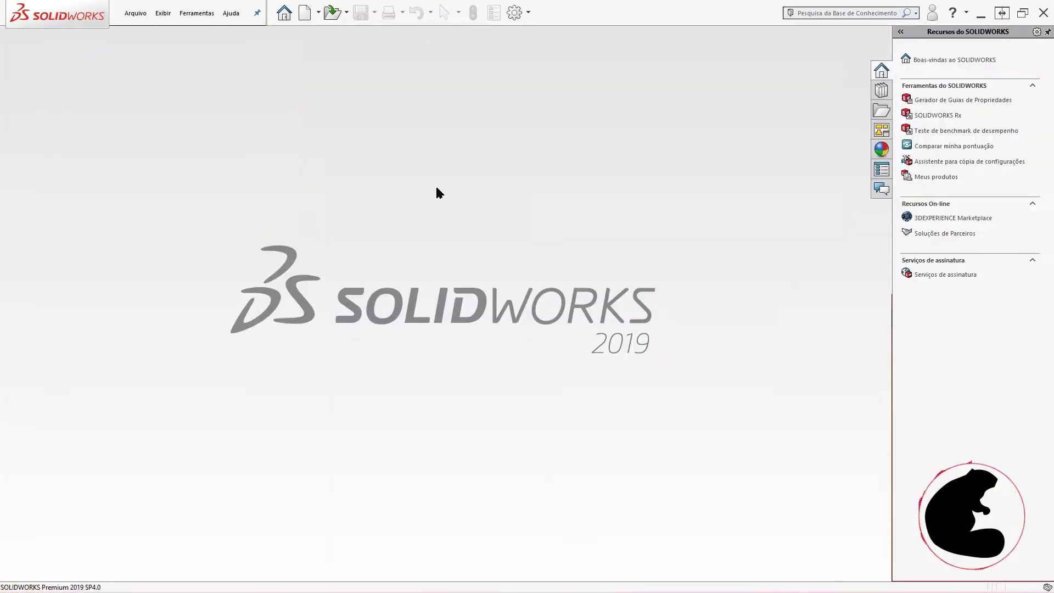
Step: Create a new blank part, Peça8, and pick Plano frontal as the sketch plane
click(297, 16)
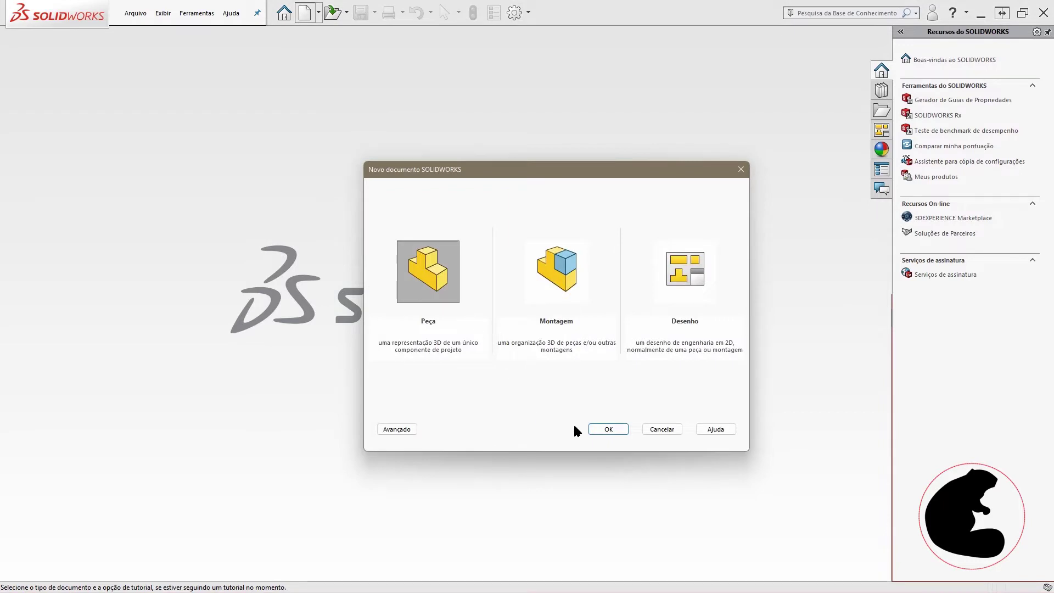
click(602, 429)
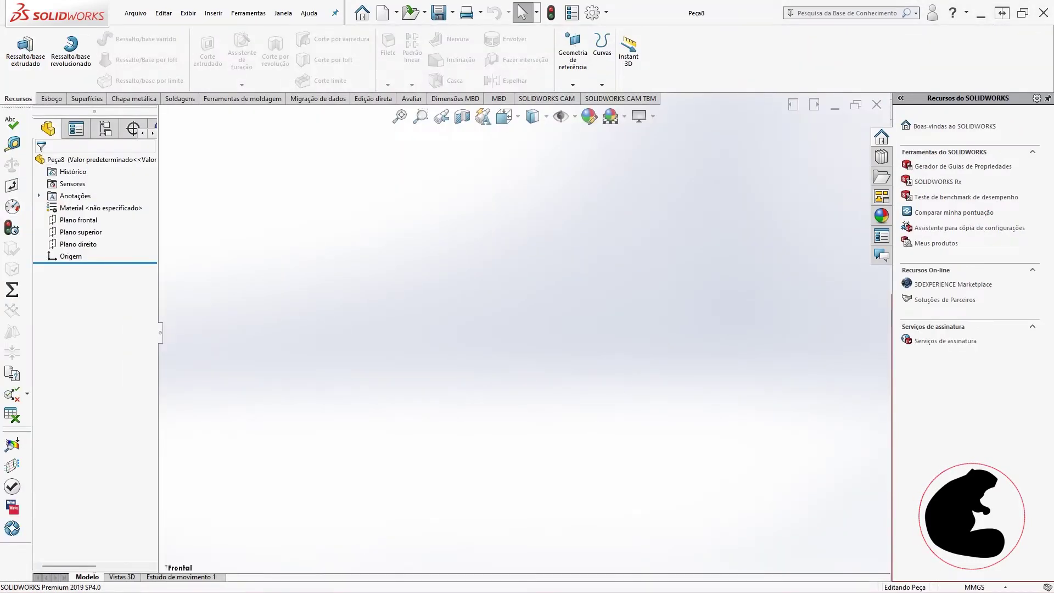
click(77, 221)
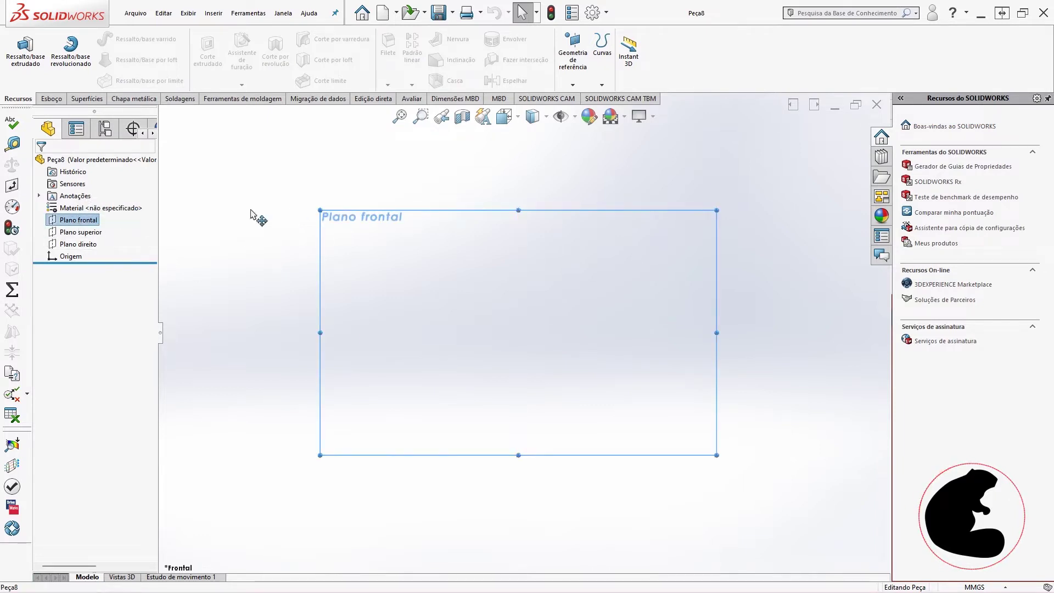
click(50, 100)
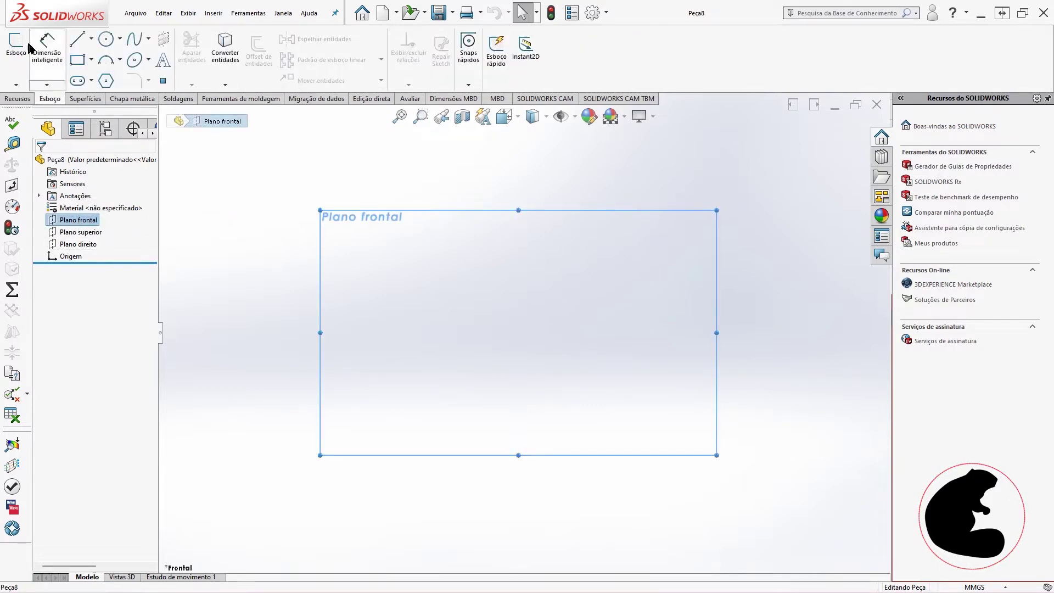
Step: Sketch an L on Plano frontal: a vertical line down to the origin, then a horizontal line right
click(17, 49)
click(78, 39)
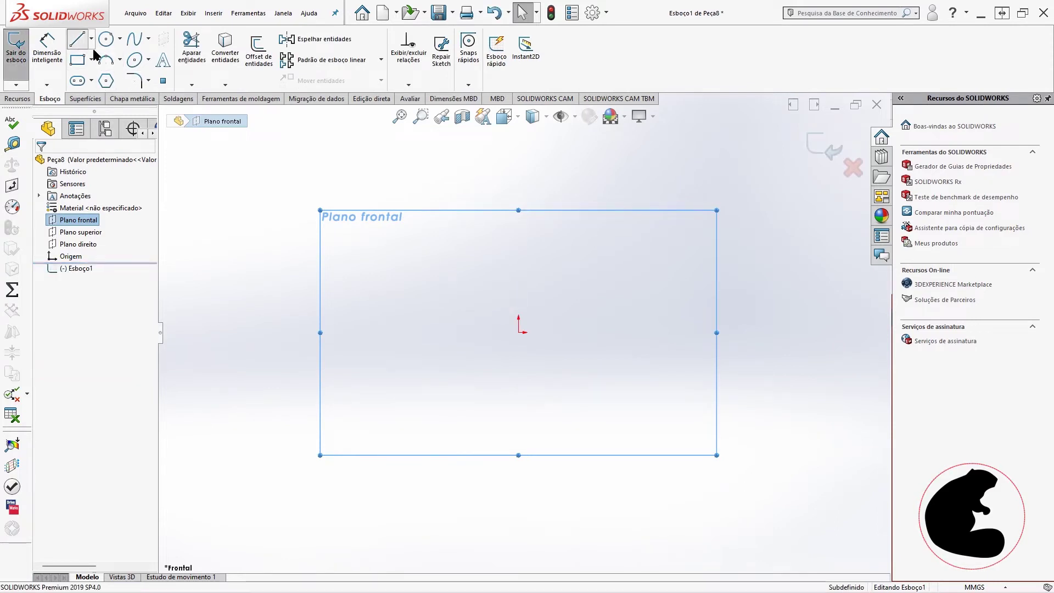
click(519, 217)
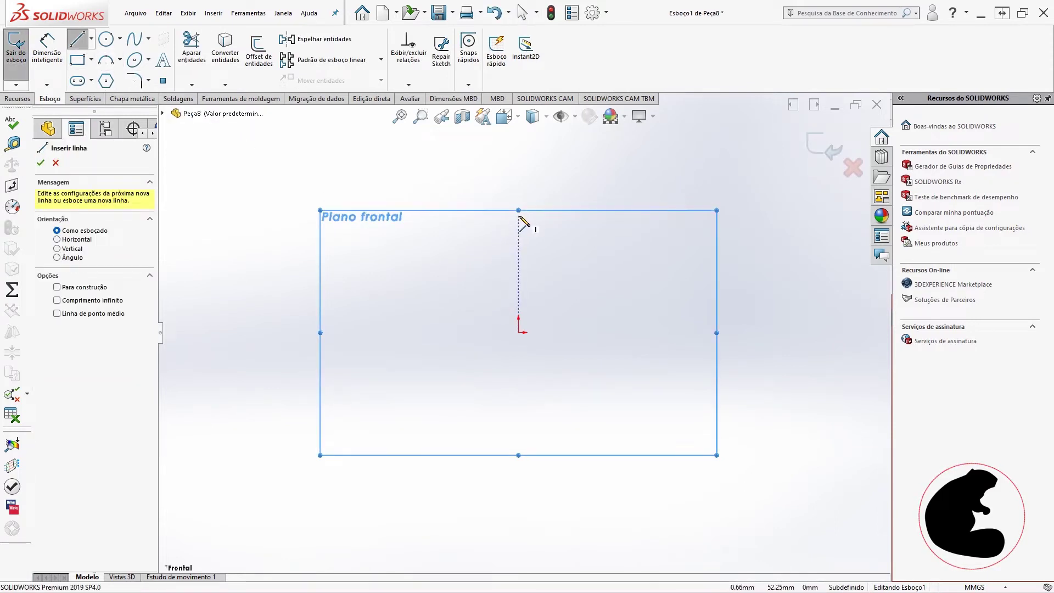
click(519, 332)
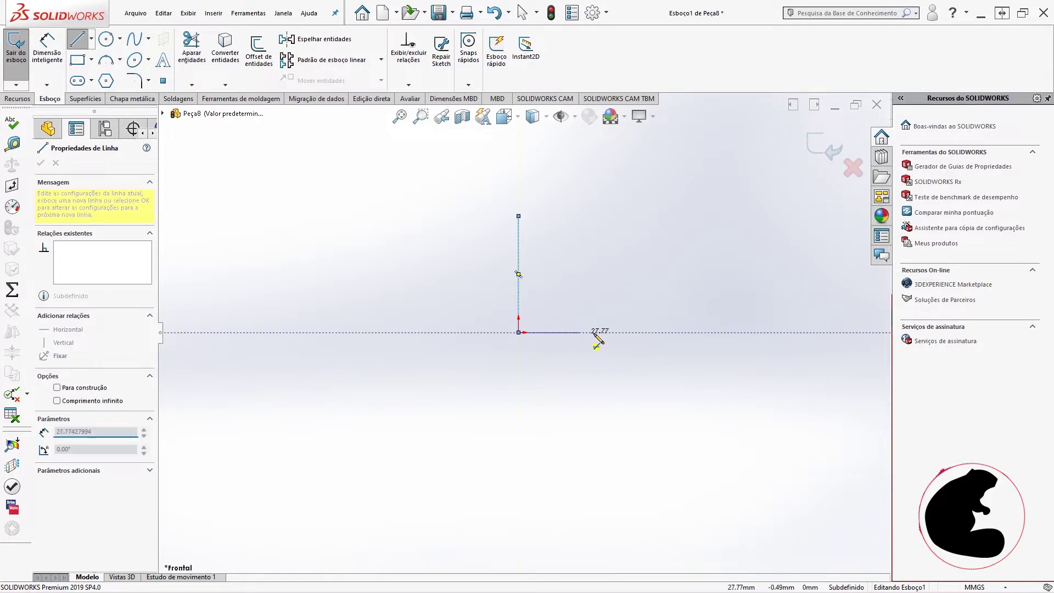
click(619, 332)
key(Escape)
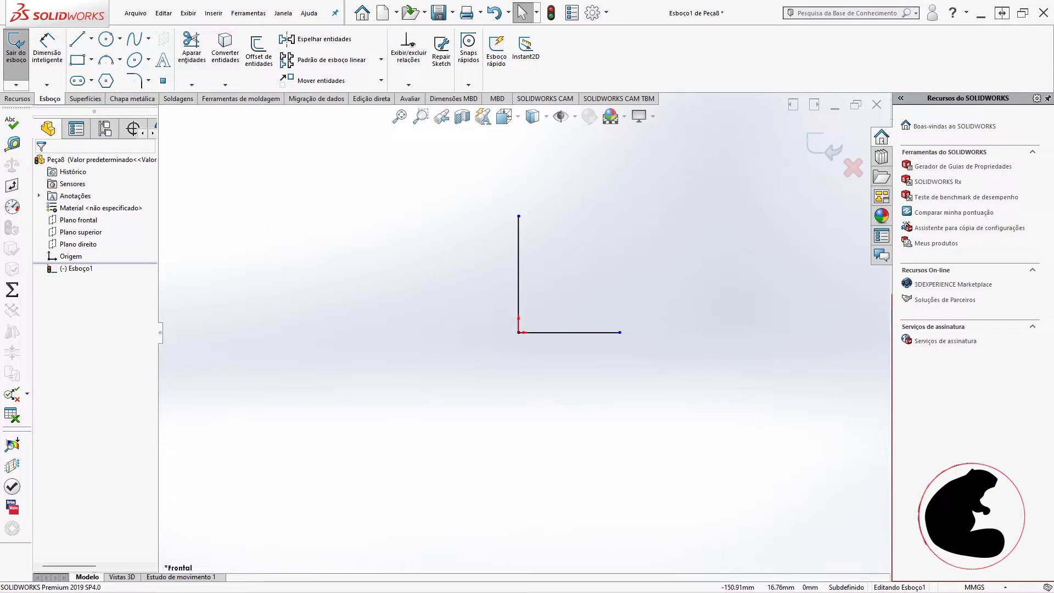
key(alt+Tab)
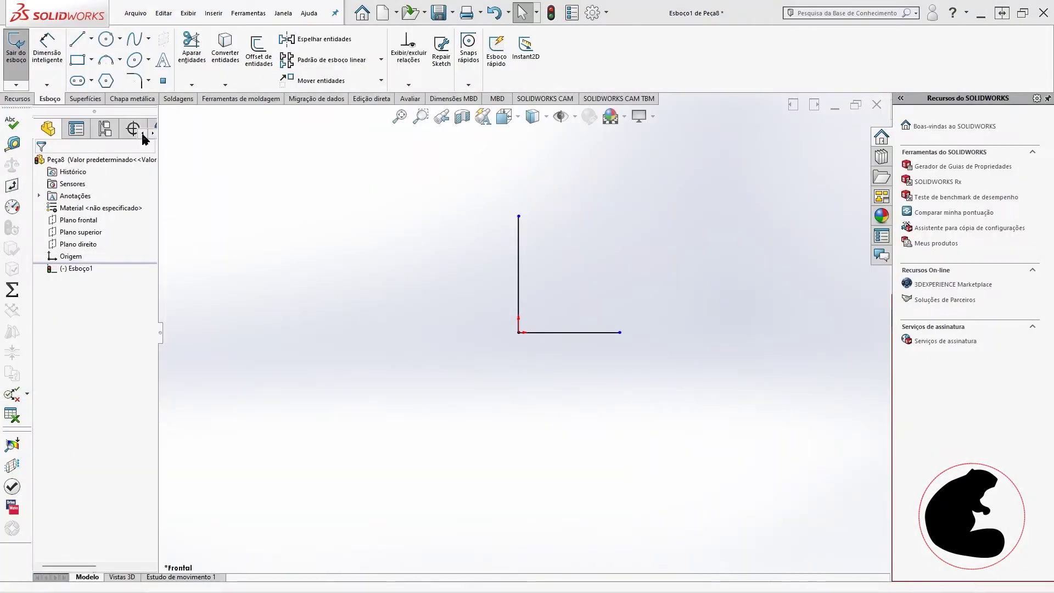
Step: Dimension the L's vertical line to 180 mm and its horizontal line to 80 mm
click(47, 48)
click(518, 254)
click(486, 258)
text(180)
key(Return)
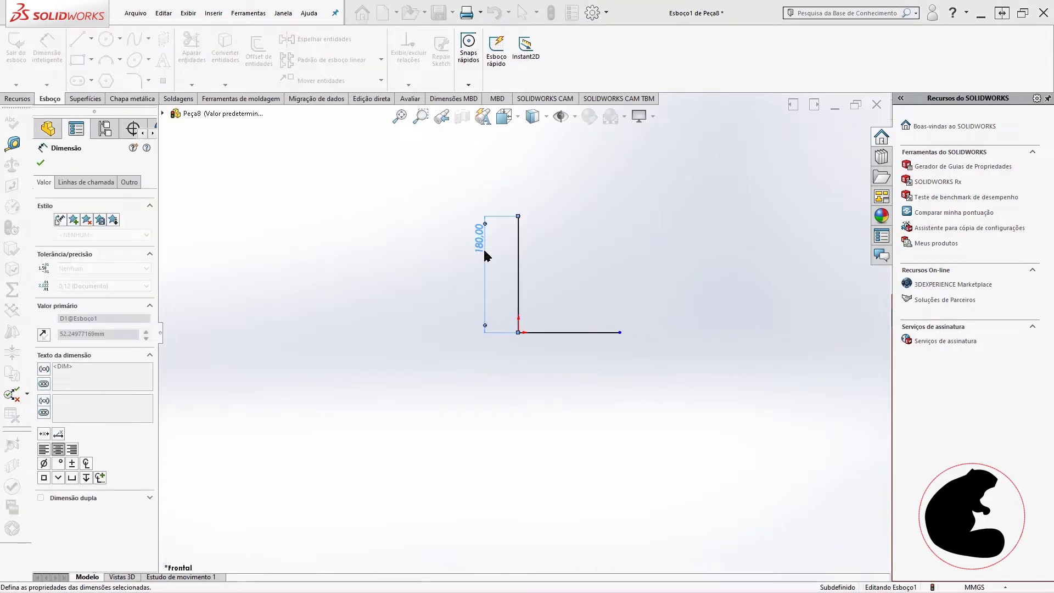
click(588, 333)
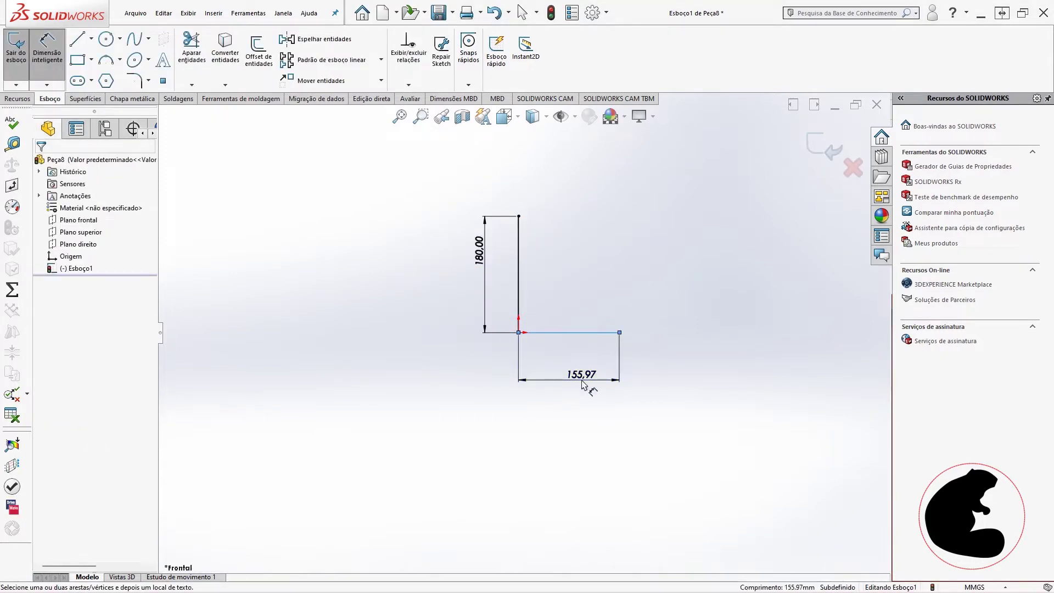
click(582, 374)
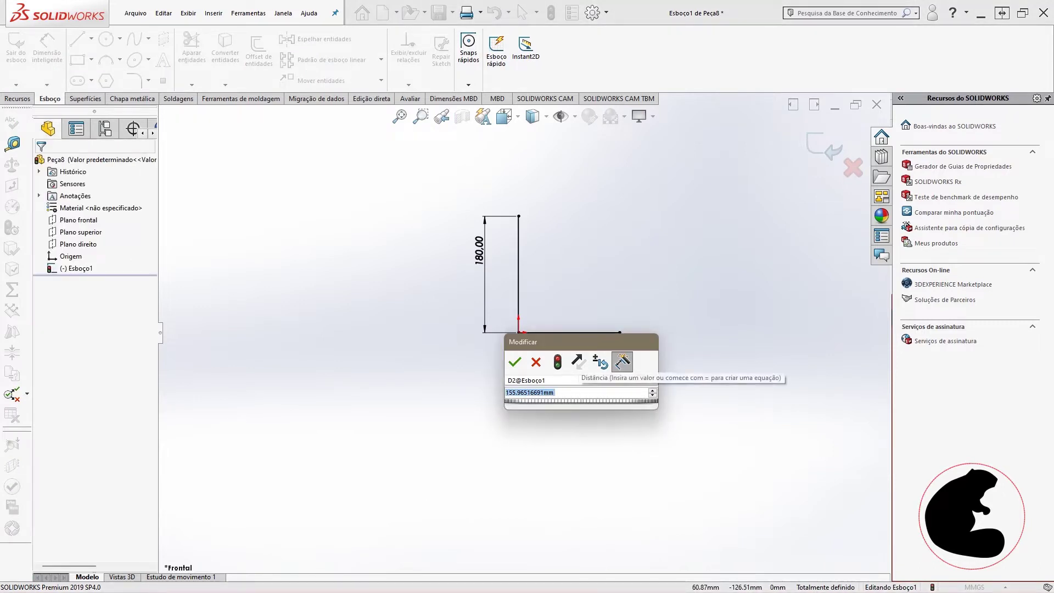
text(80)
key(Return)
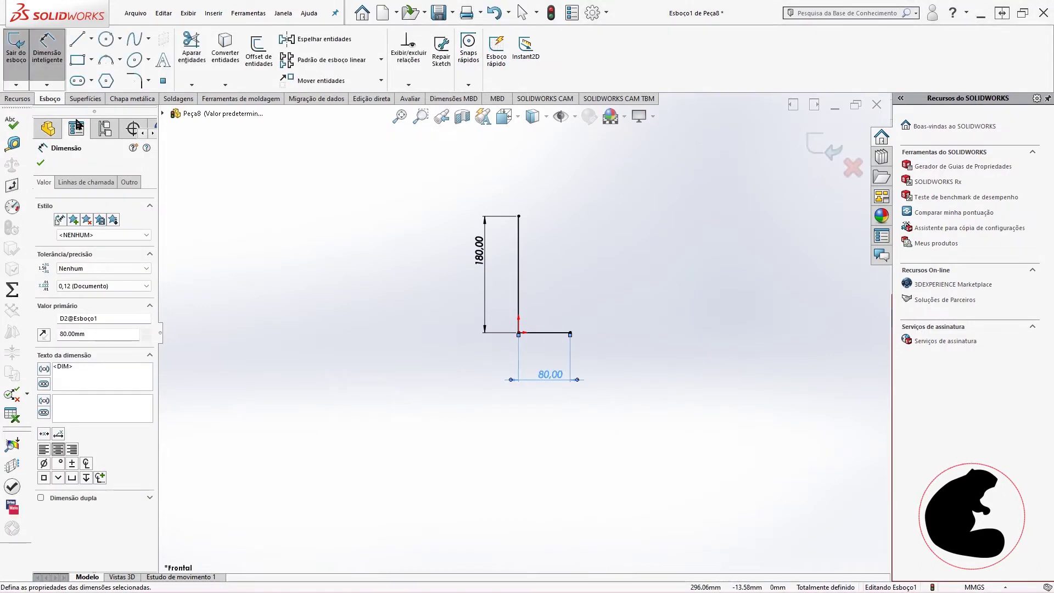
click(112, 99)
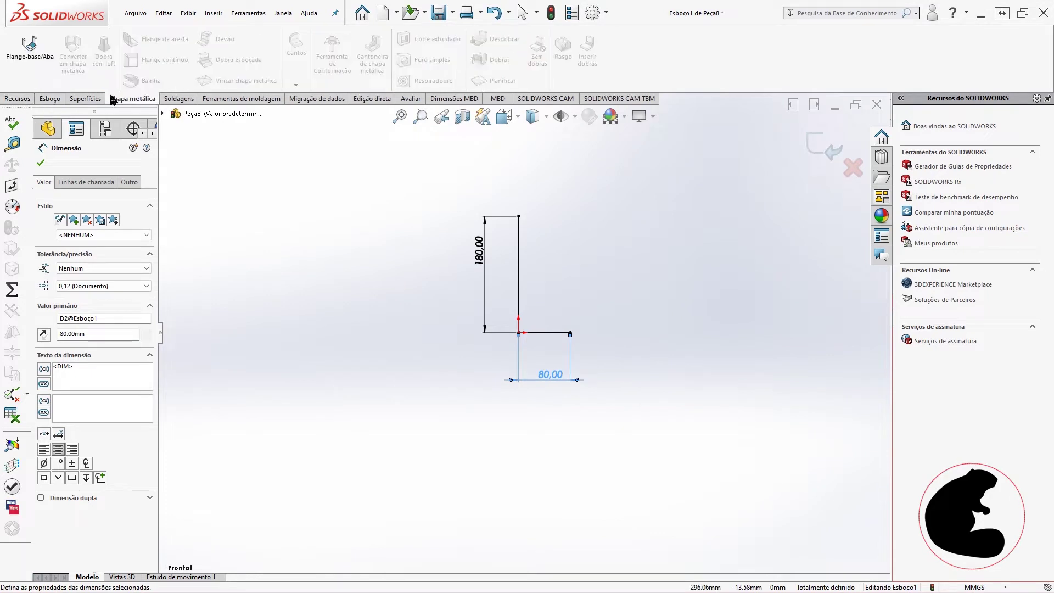
Step: Start a base flange from the L sketch, 100 mm deep using Plano médio
click(29, 55)
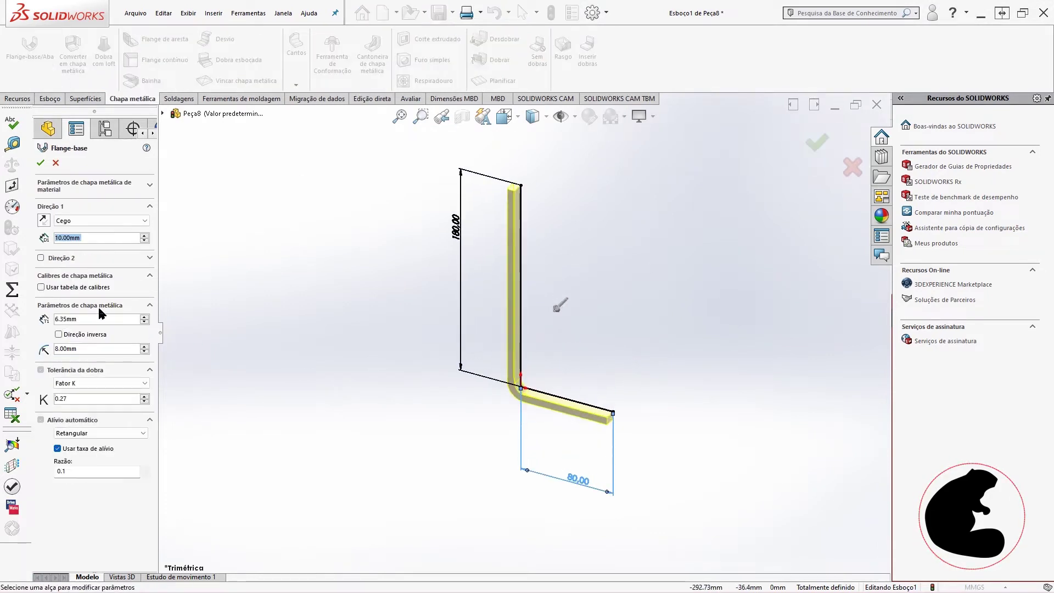
double_click(94, 237)
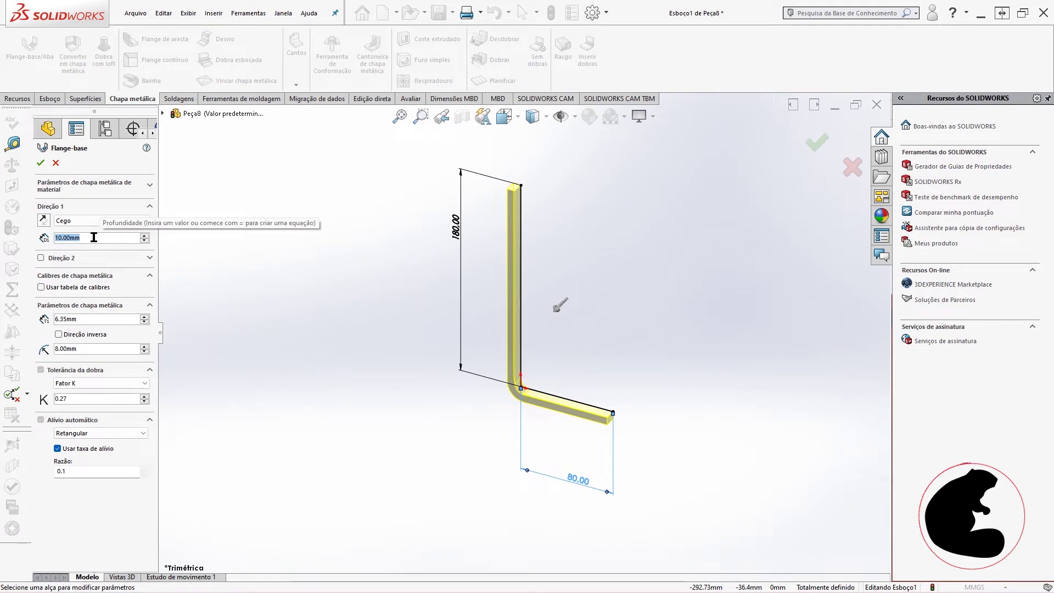
text(100)
key(Return)
click(99, 220)
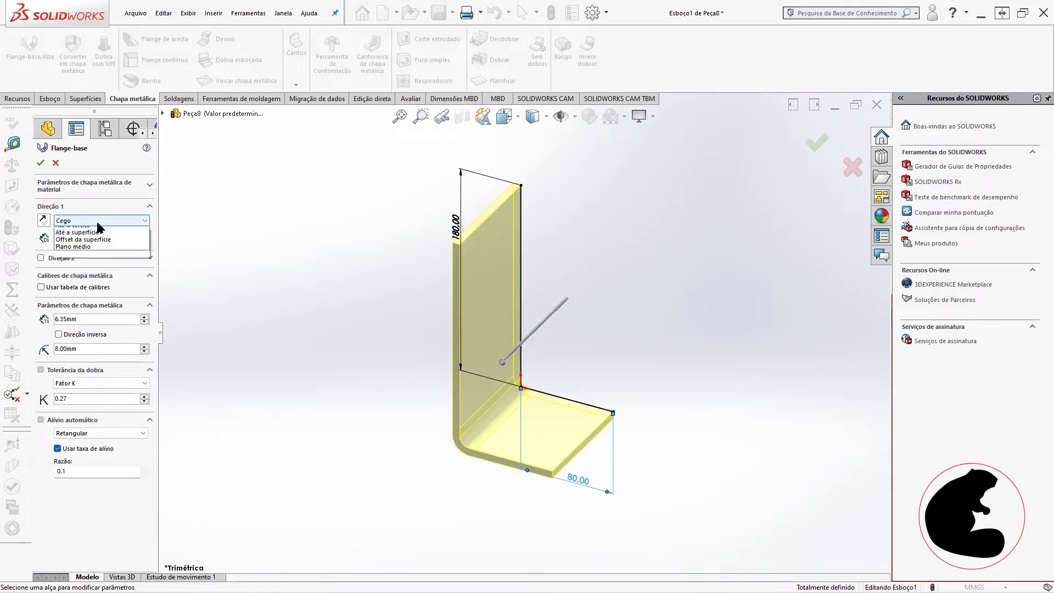
click(77, 246)
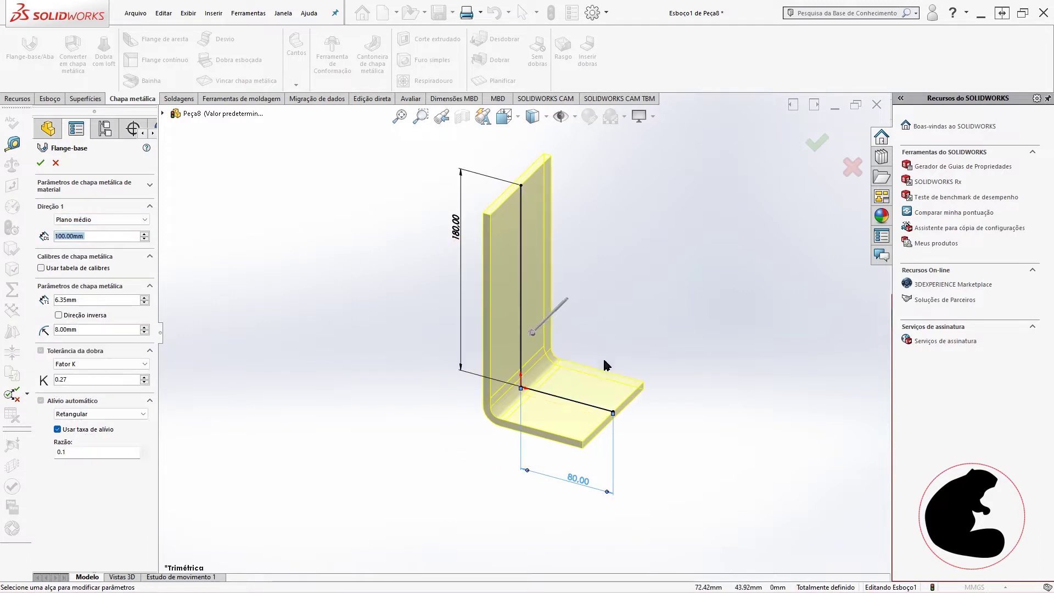
Step: Reverse the thickness direction, set 20 mm thickness and 10 mm bend radius, and accept the flange
scroll(585, 378, down, 2)
middle_drag(549, 391, 601, 335)
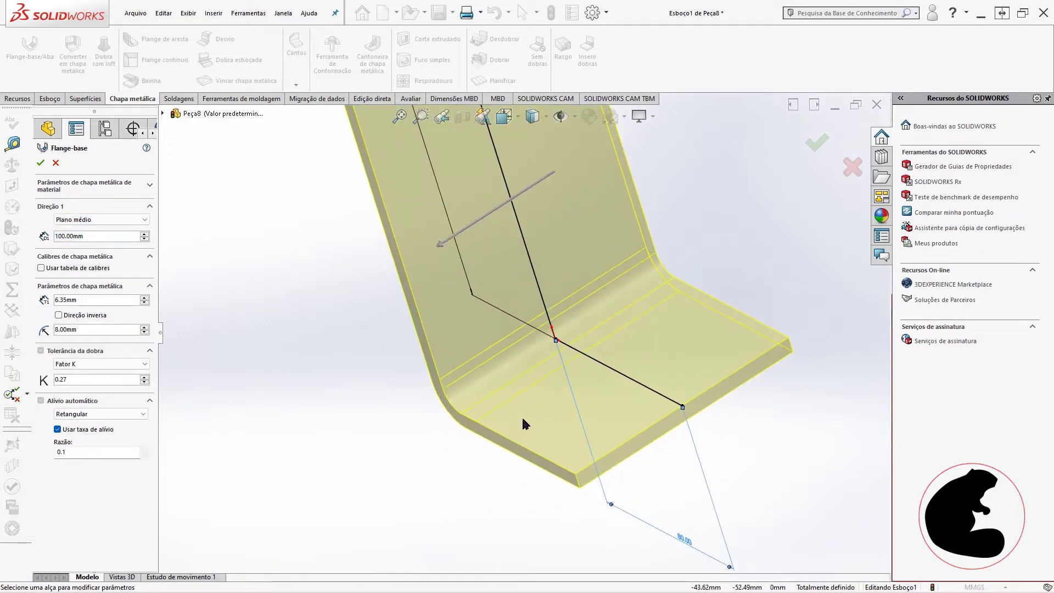
middle_drag(601, 335, 478, 376)
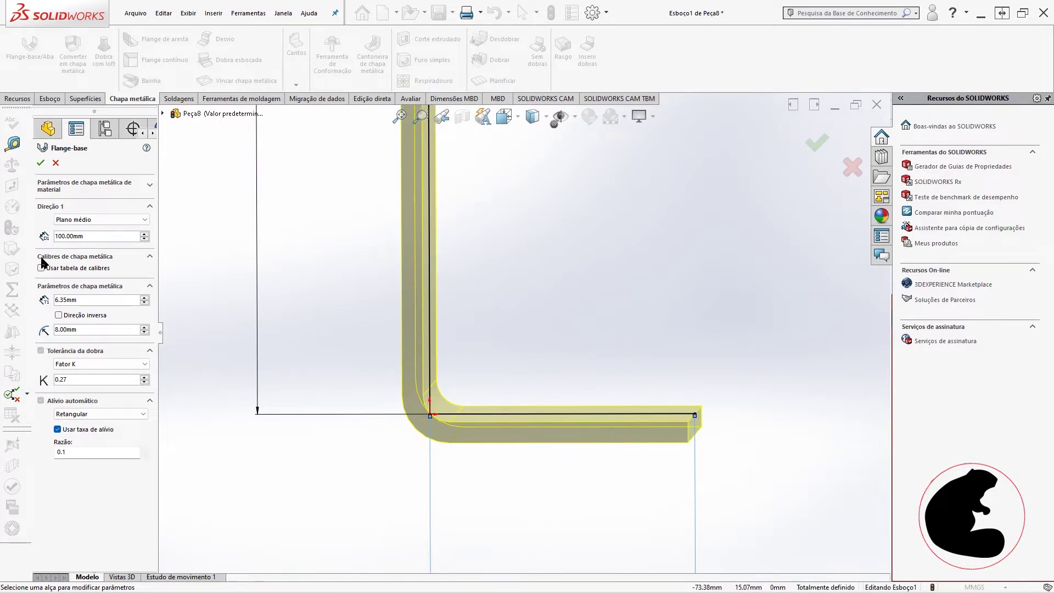
click(59, 315)
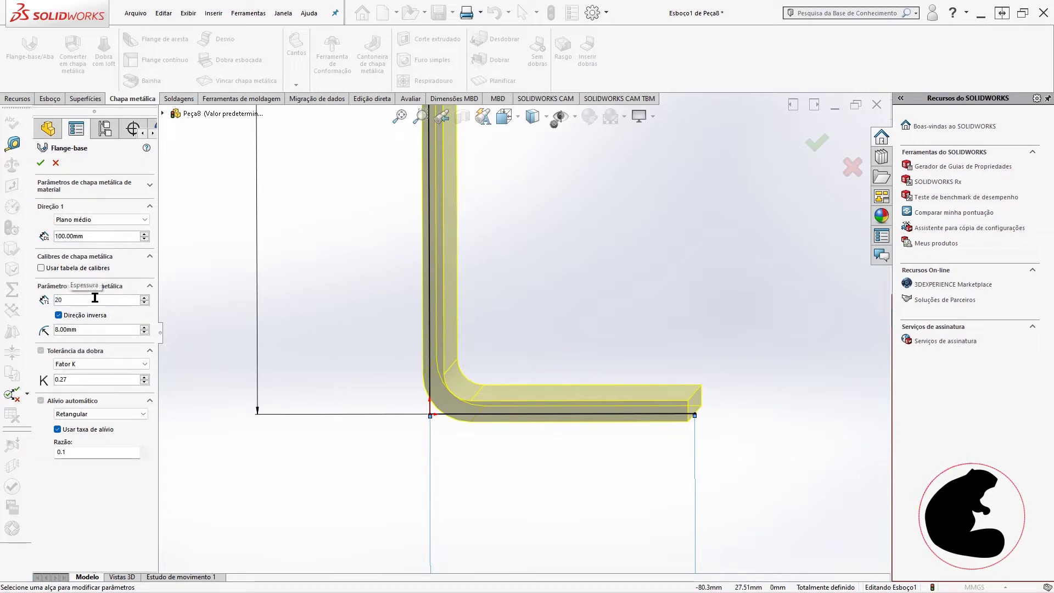
key(Return)
scroll(637, 418, up, 2)
mouse_move(637, 417)
middle_down()
mouse_move(645, 395)
mouse_move(616, 403)
middle_up()
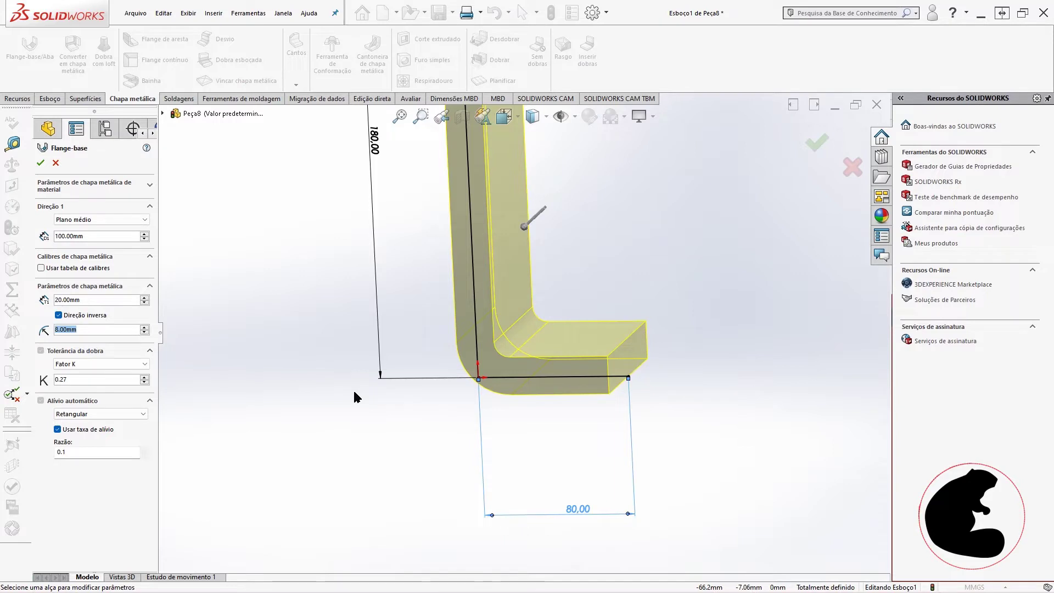
text(20/1)
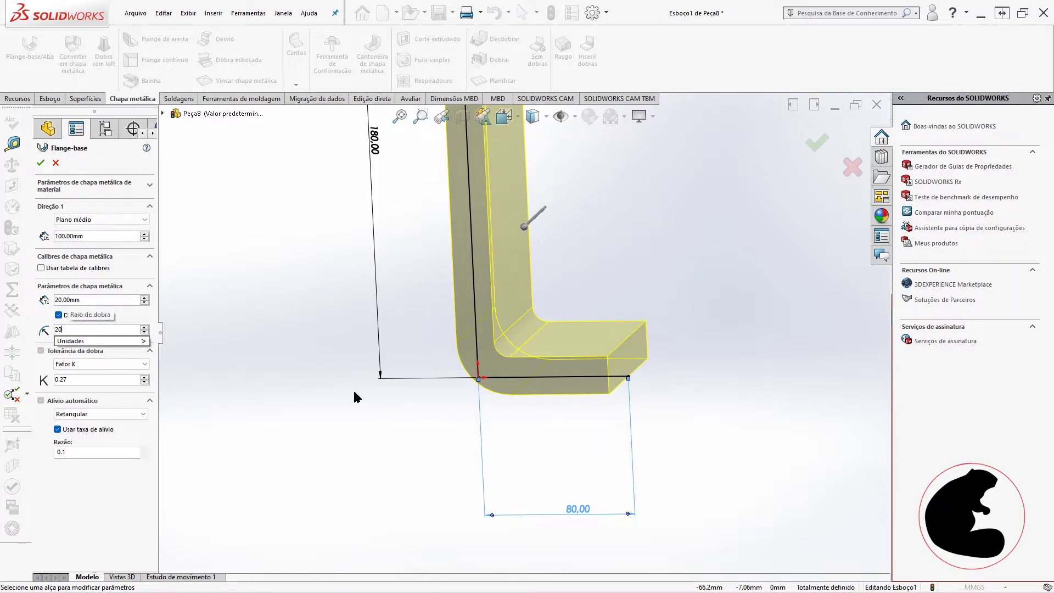
key(Return)
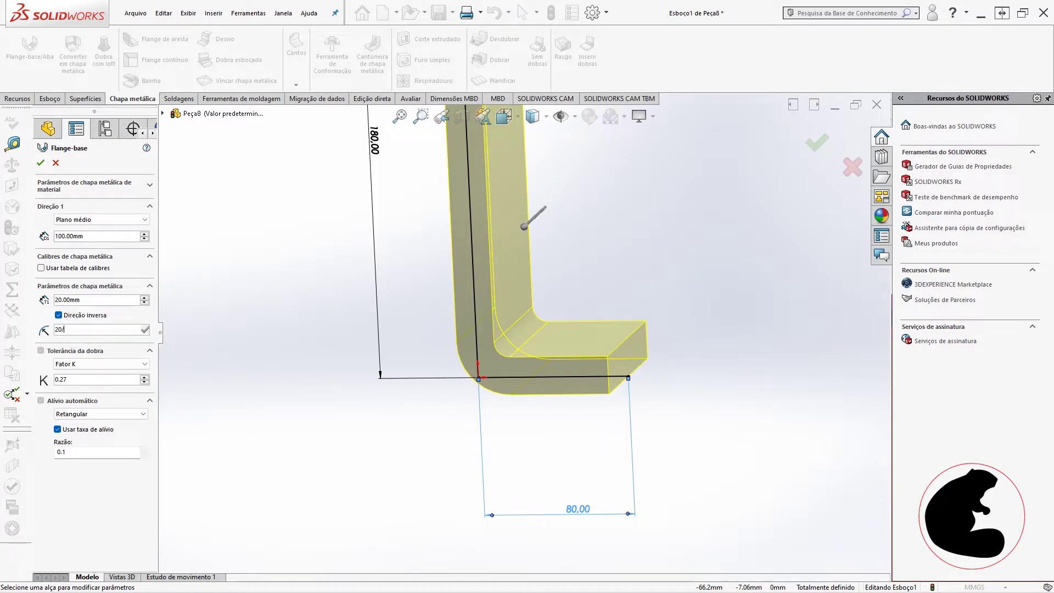
click(41, 163)
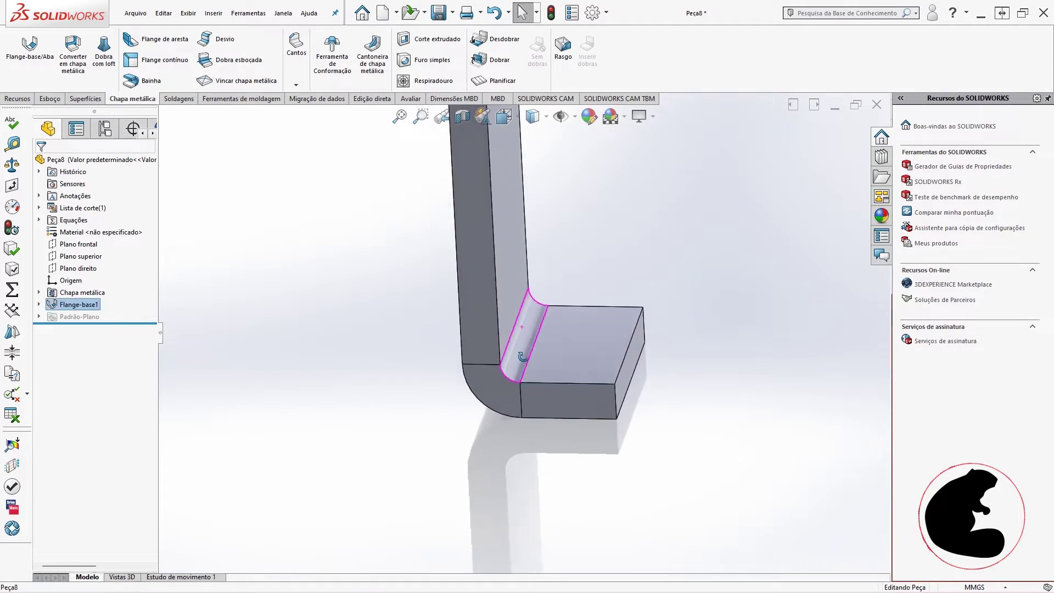
scroll(524, 356, up, 3)
mouse_move(579, 371)
middle_down()
mouse_move(514, 318)
mouse_move(524, 310)
middle_up()
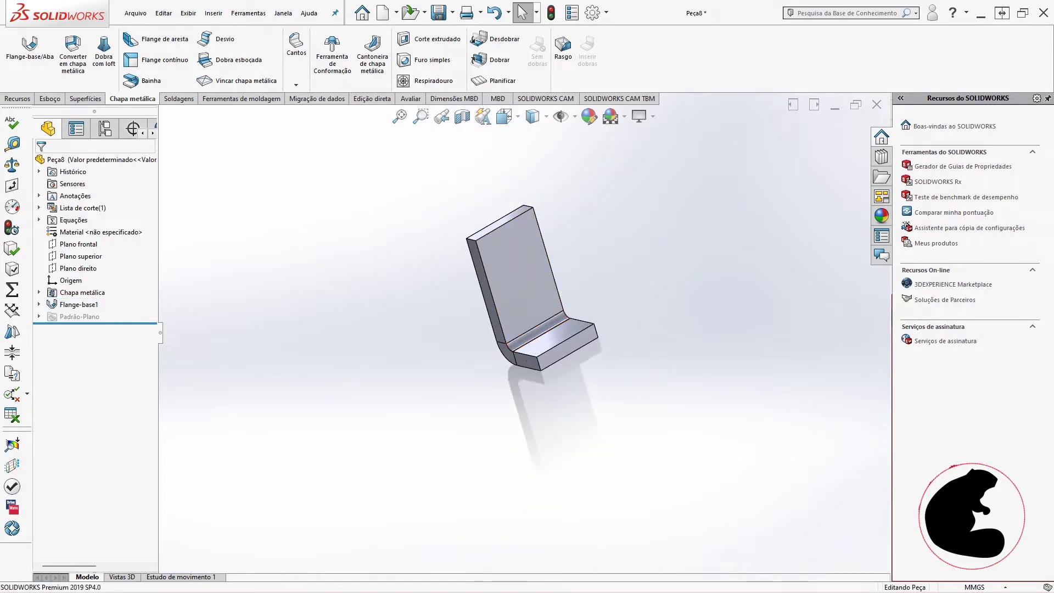
scroll(681, 324, down, 1)
scroll(712, 325, down, 3)
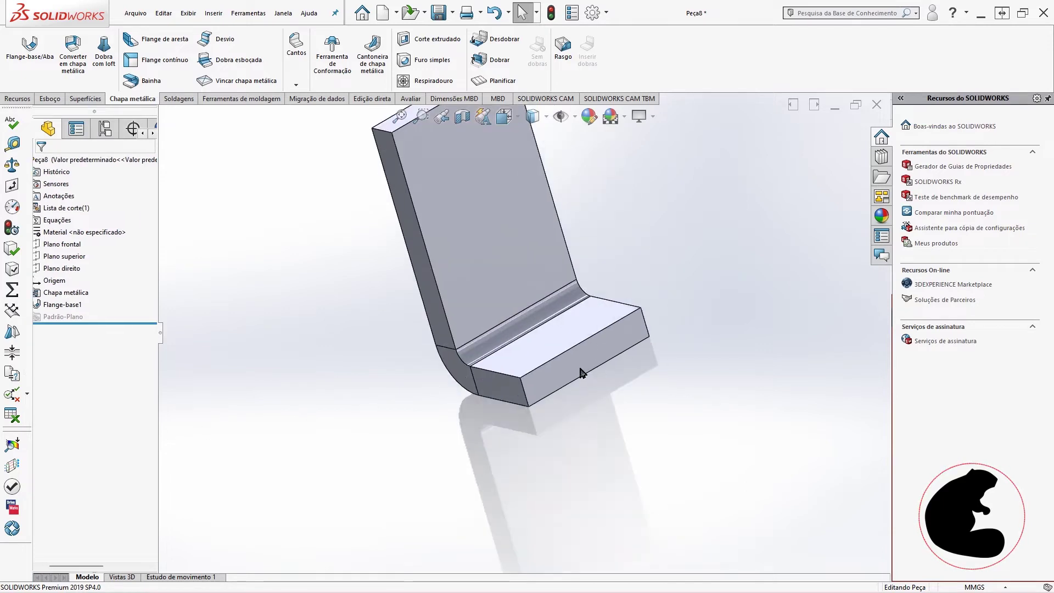
scroll(585, 373, down, 2)
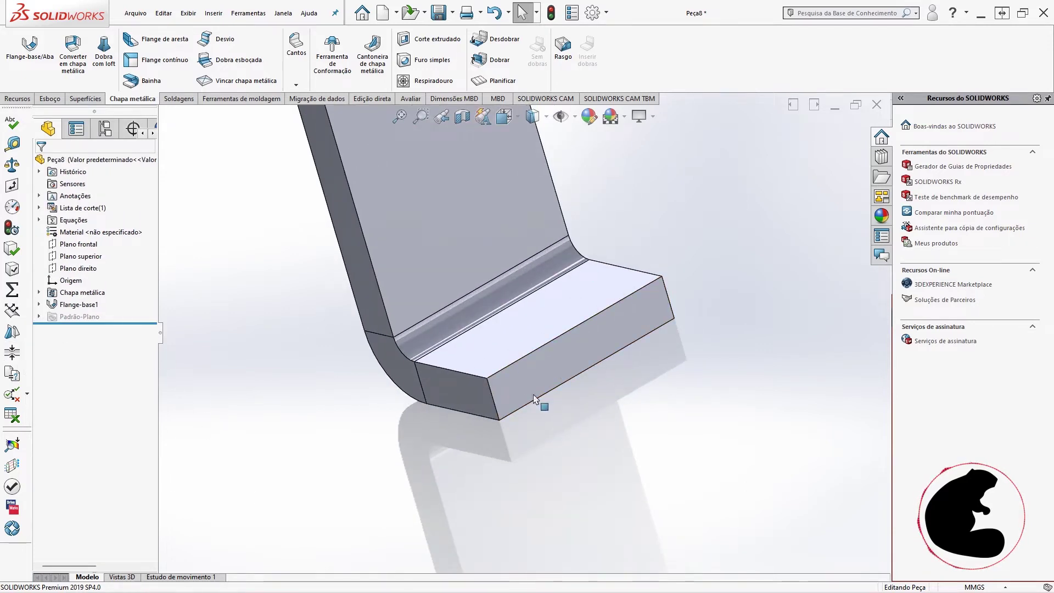
scroll(549, 394, up, 1)
mouse_move(542, 323)
middle_down()
mouse_move(511, 358)
mouse_move(497, 342)
middle_up()
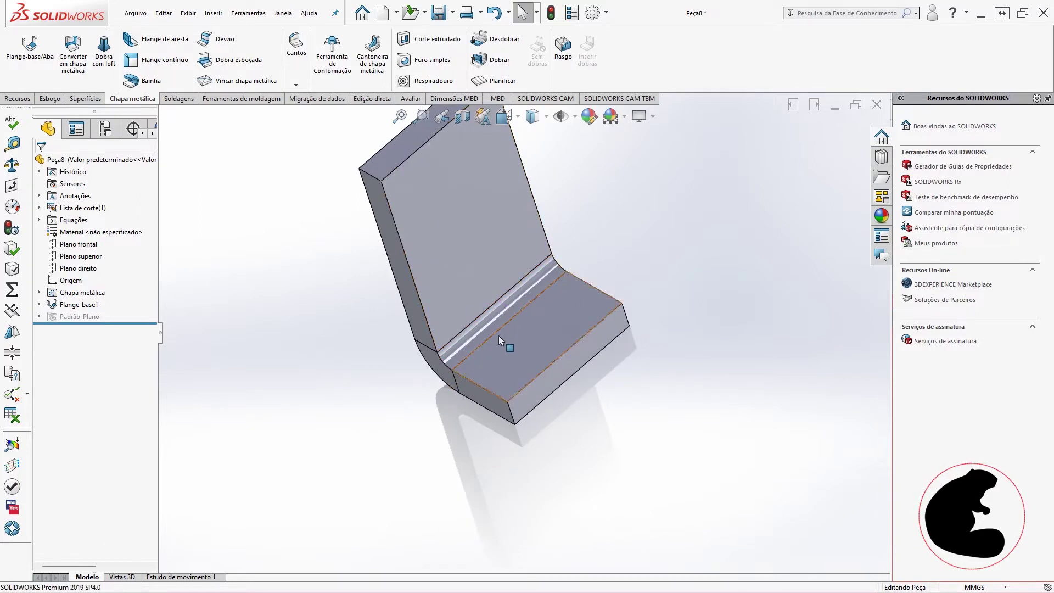
mouse_move(497, 342)
middle_down()
mouse_move(484, 360)
mouse_move(515, 372)
mouse_move(393, 390)
mouse_move(574, 267)
middle_up()
middle_drag(507, 367, 469, 305)
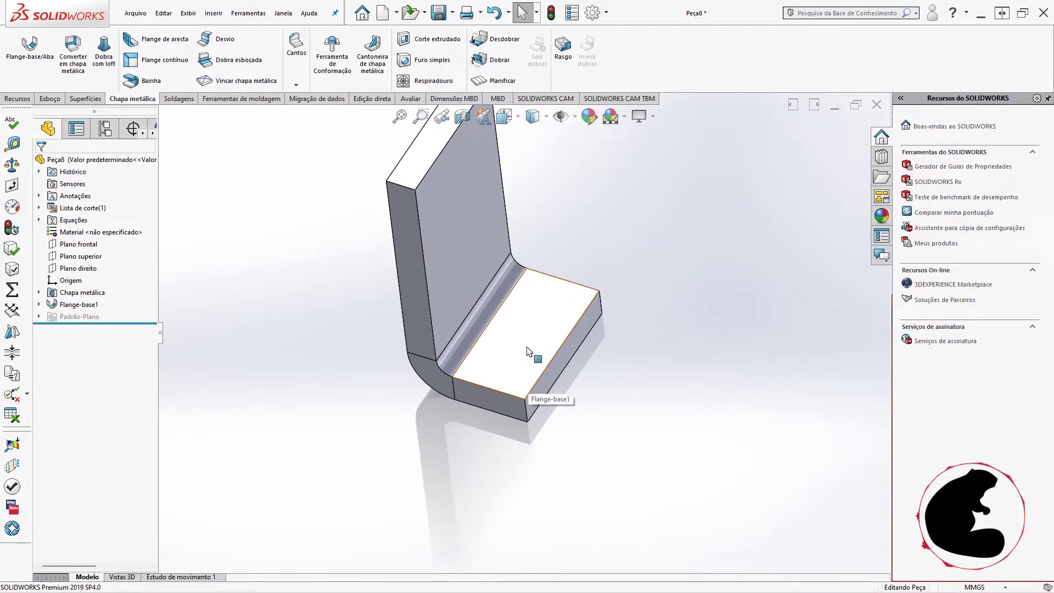
mouse_move(537, 358)
middle_down()
mouse_move(540, 299)
mouse_move(494, 301)
middle_up()
key(Escape)
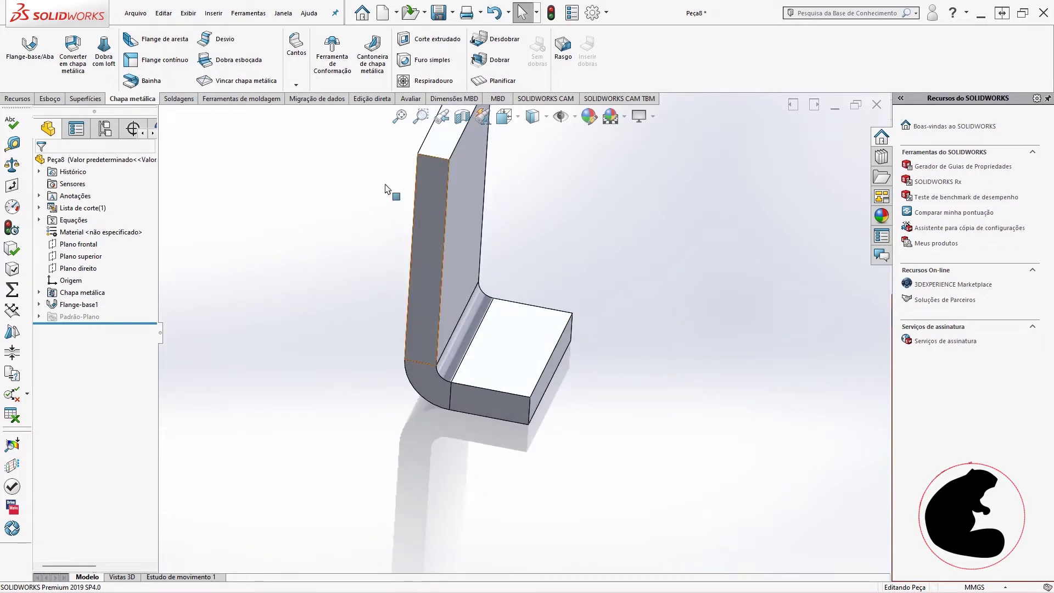
Step: Edit the sheet-metal feature and change the thickness from 20 mm to 1/4 inch (6.35 mm)
right_click(82, 293)
click(87, 260)
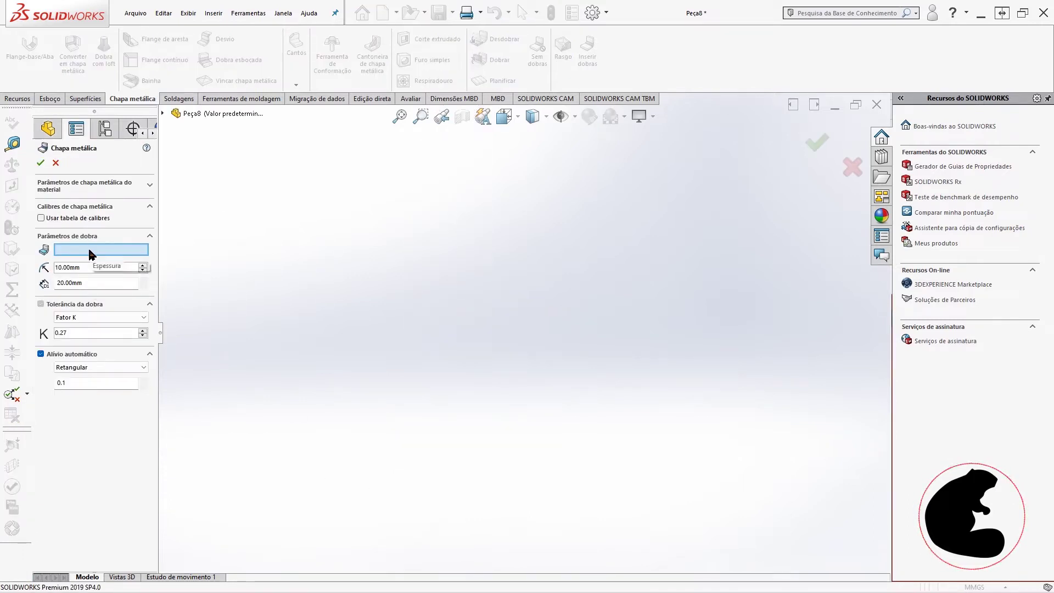
click(100, 286)
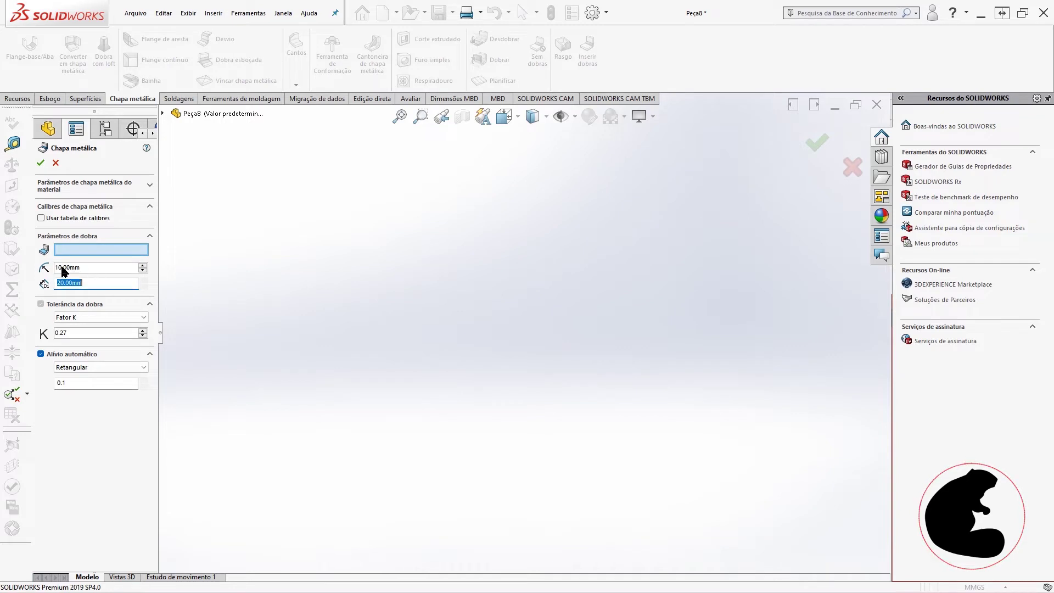
text(1/4)
key(Return)
Step: Set the bend radius to 6.35mm/2 (3.175 mm) and apply the changes
click(94, 284)
click(88, 269)
click(101, 269)
text(6.35mm)
text(2)
key(Return)
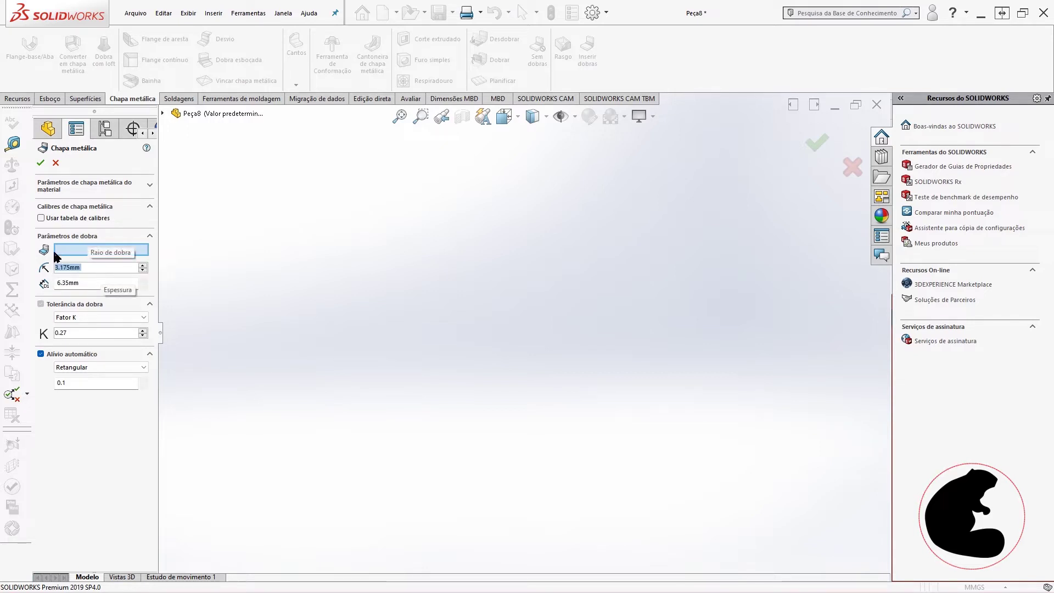
click(38, 164)
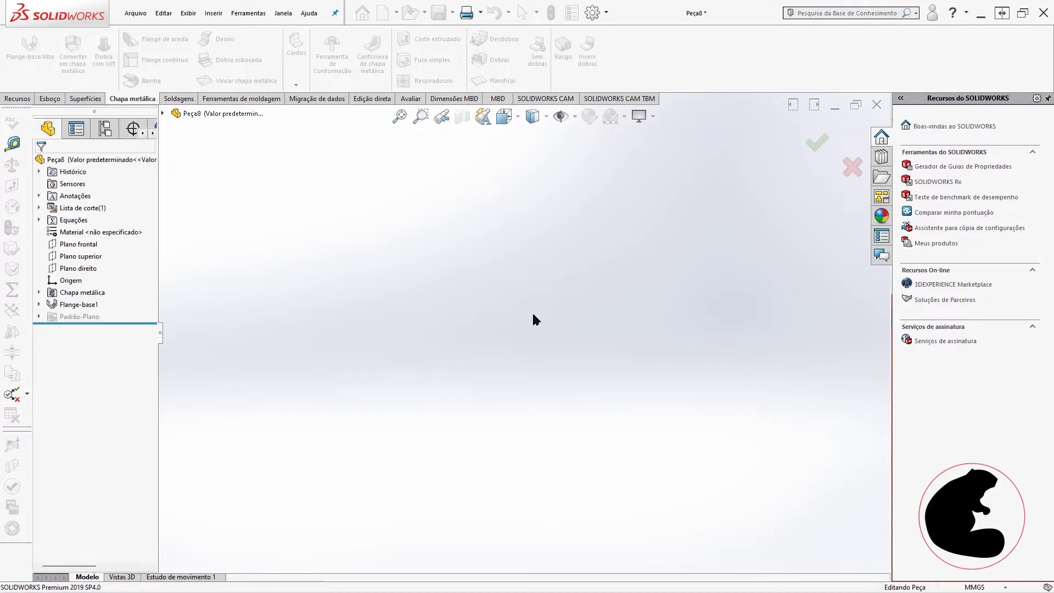
Step: Orbit the thinner rebuilt bracket and select the top face of the base flange
middle_drag(468, 308, 410, 189)
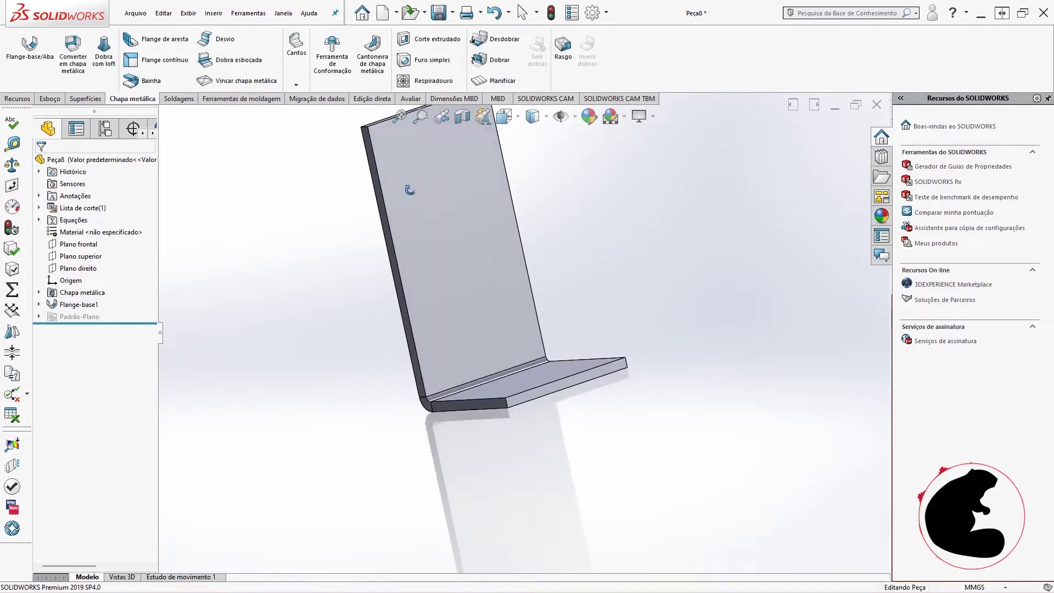
middle_drag(446, 331, 498, 314)
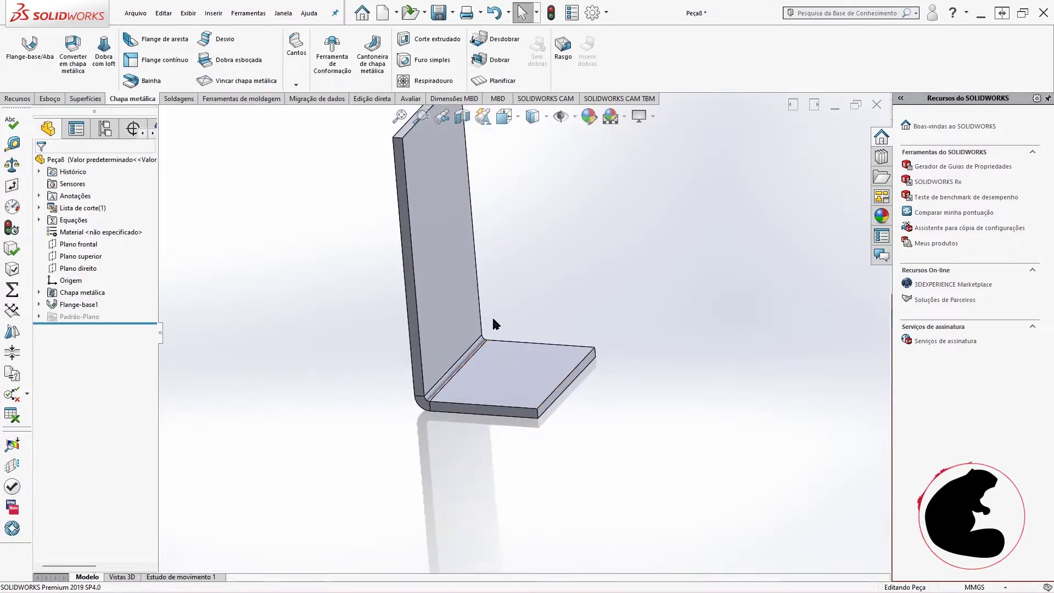
middle_drag(483, 376, 467, 383)
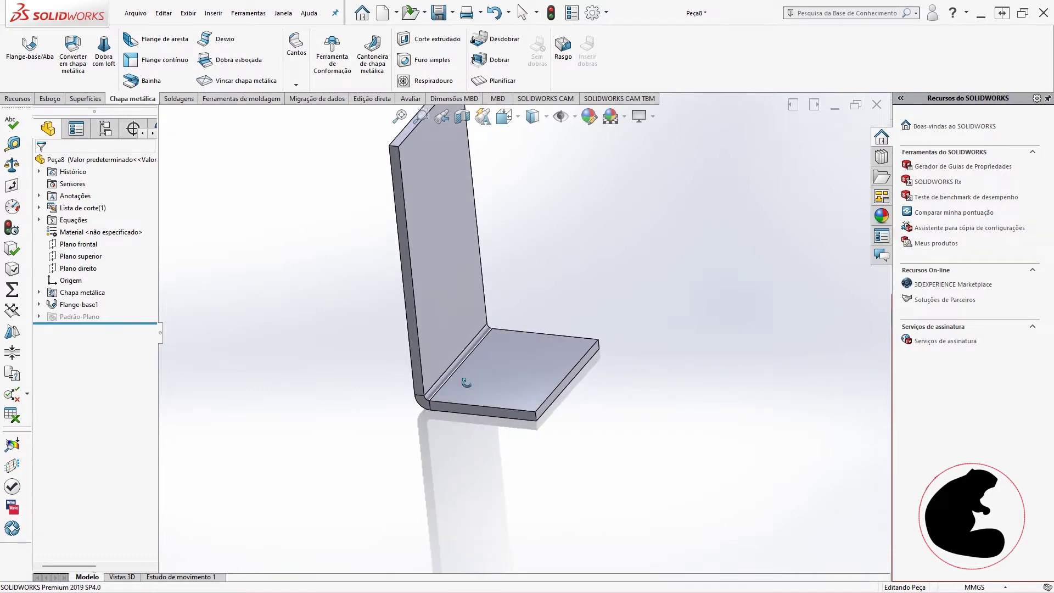
drag(466, 383, 474, 391)
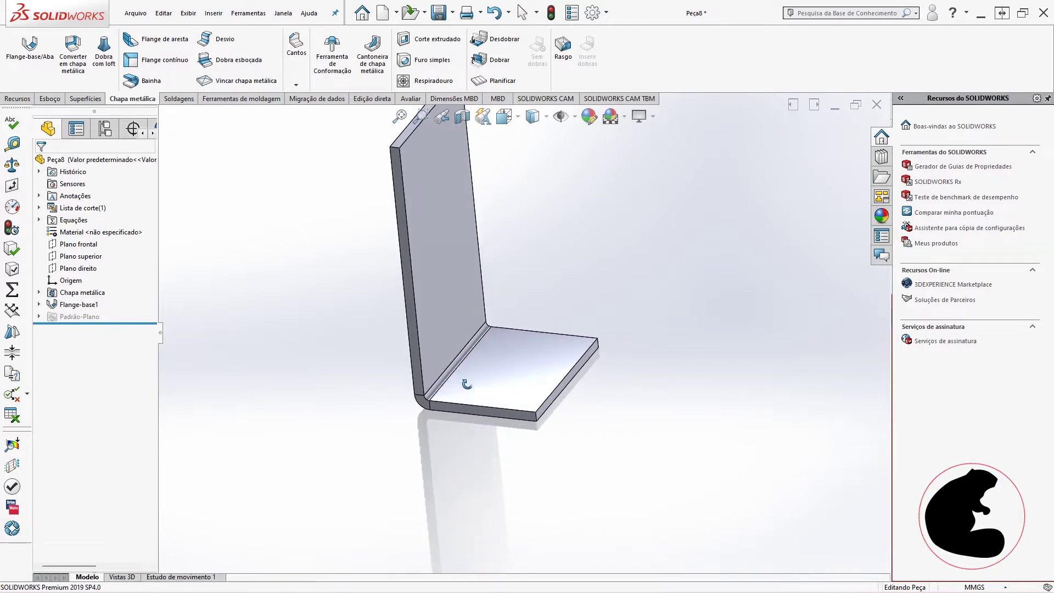
key(Escape)
click(520, 366)
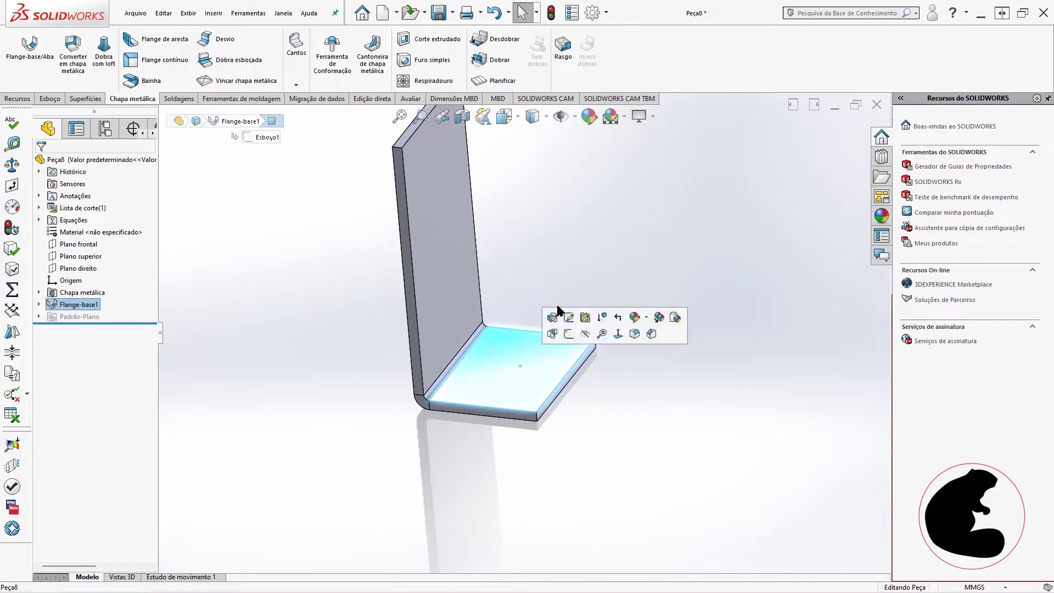
Step: Start a sketch on the base flange face, view it normal, and draw two straight slots
click(571, 335)
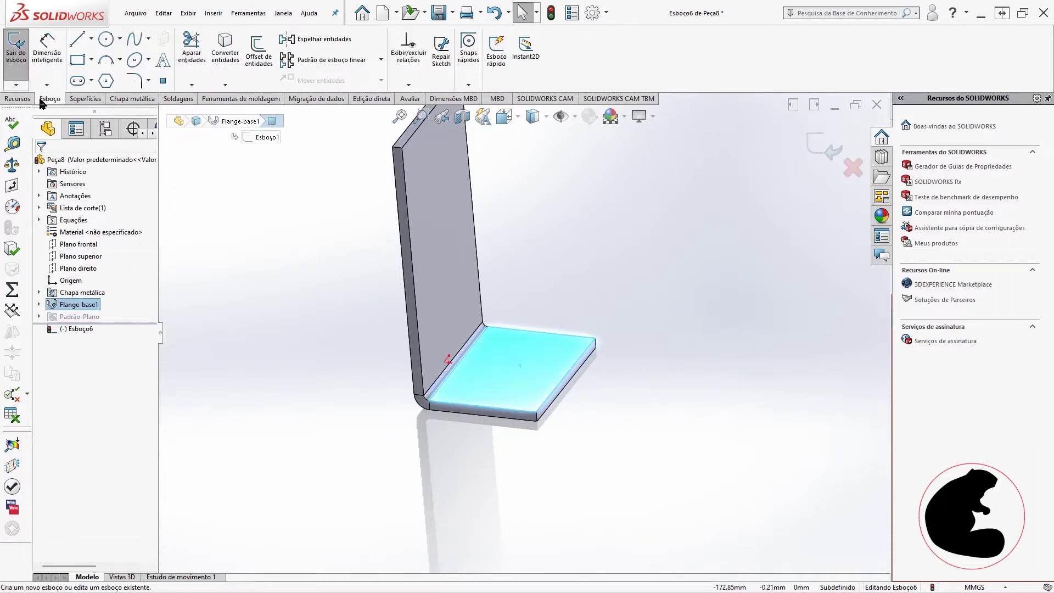
right_click(80, 329)
click(112, 319)
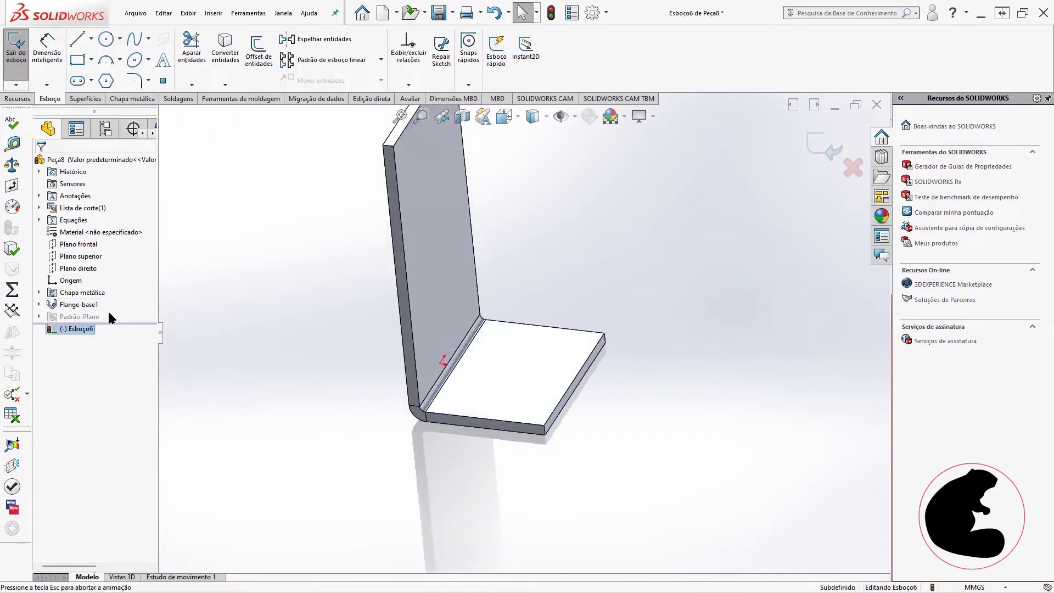
click(77, 81)
click(494, 178)
click(632, 178)
click(632, 205)
double_click(501, 484)
click(505, 488)
key(Escape)
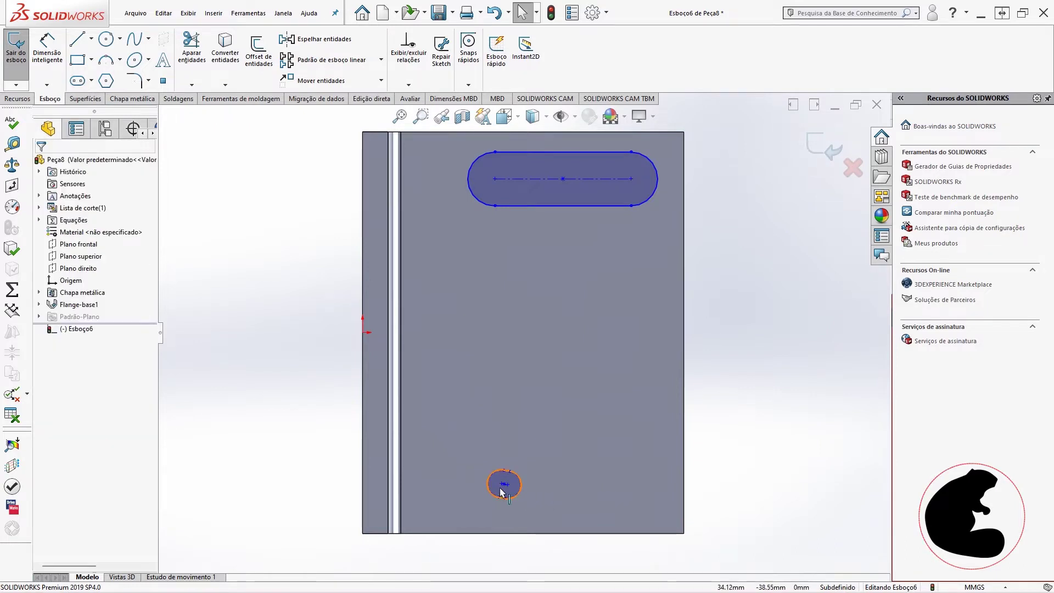
Step: Stretch the lower slot into a long bottom slot and make it horizontal
click(516, 486)
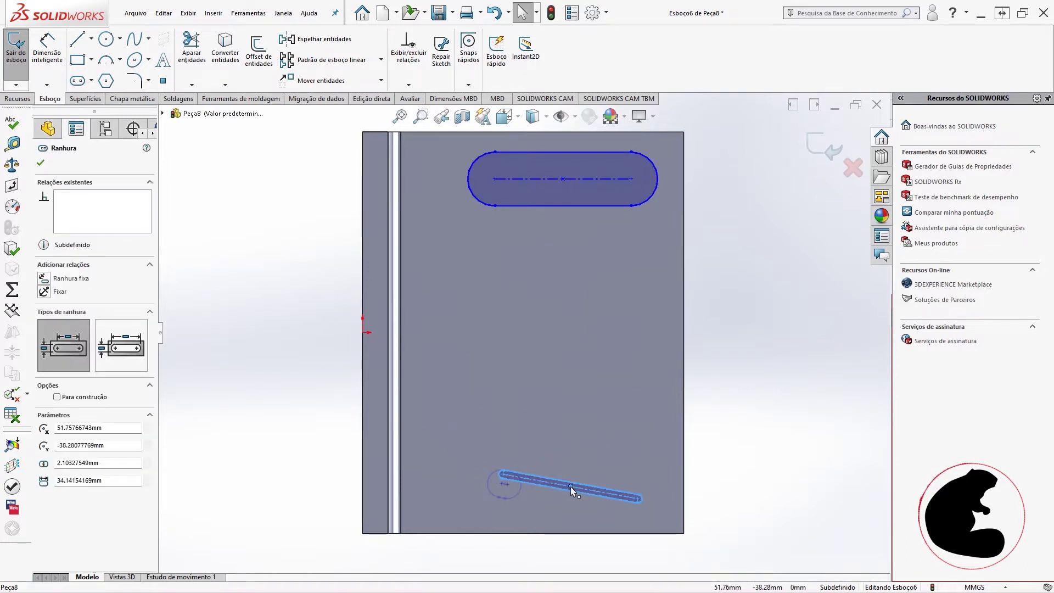
drag(516, 485, 637, 474)
click(700, 460)
key(ctrl+b)
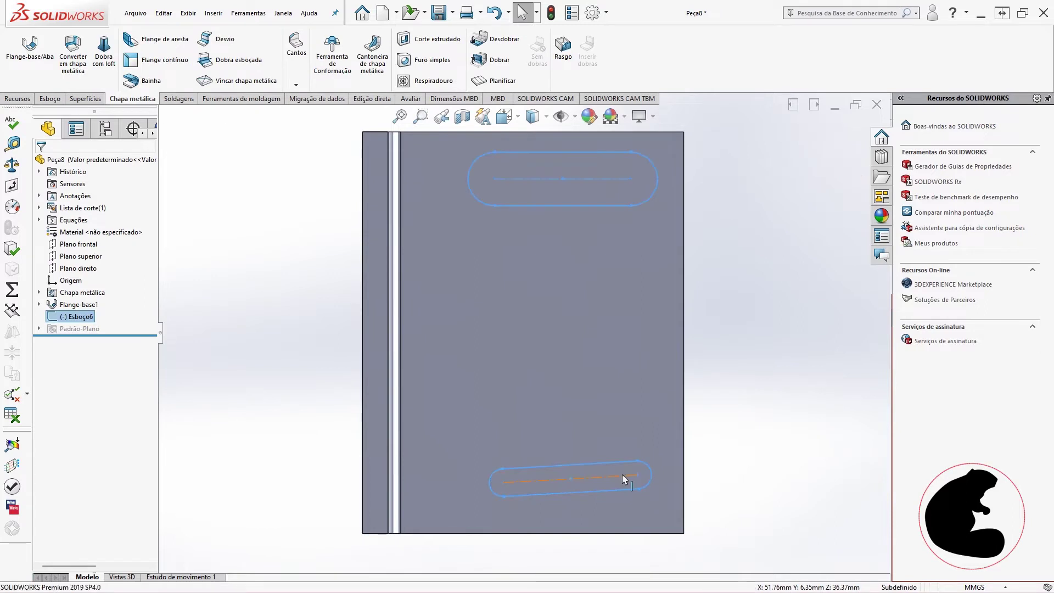
click(624, 477)
click(732, 328)
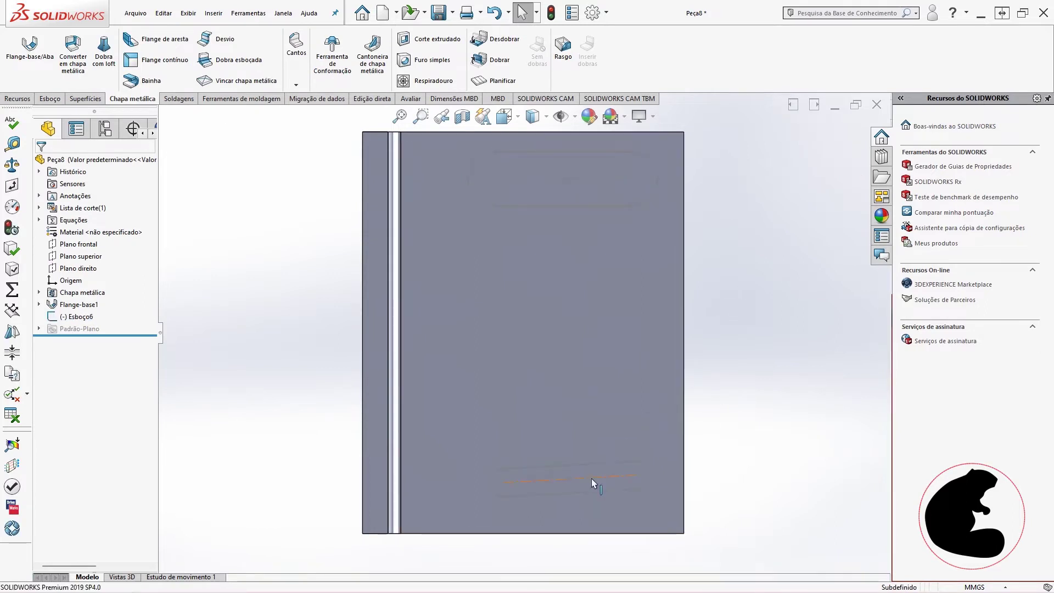
click(85, 317)
click(97, 289)
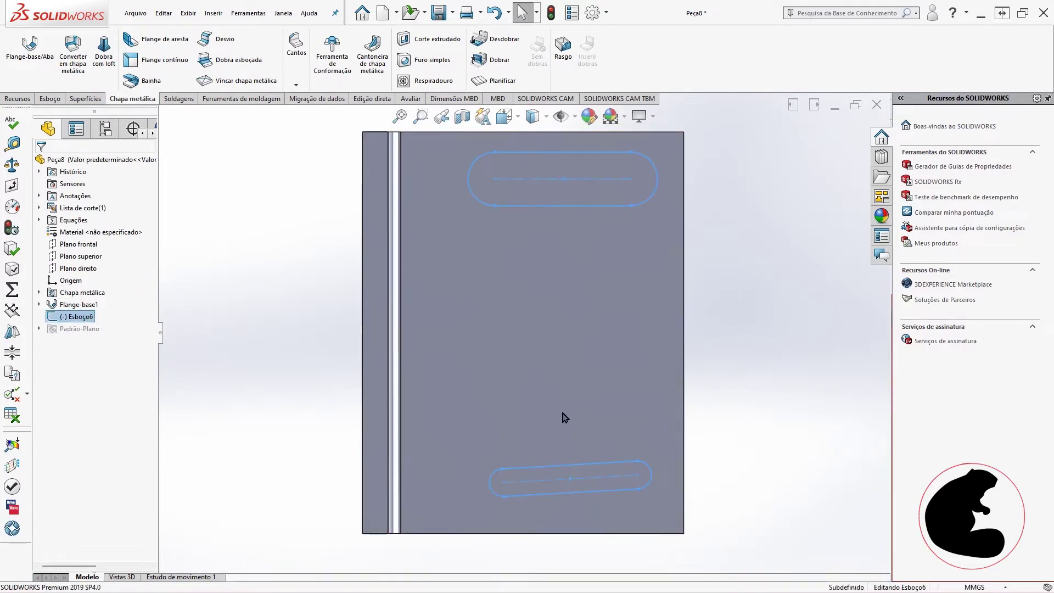
click(610, 476)
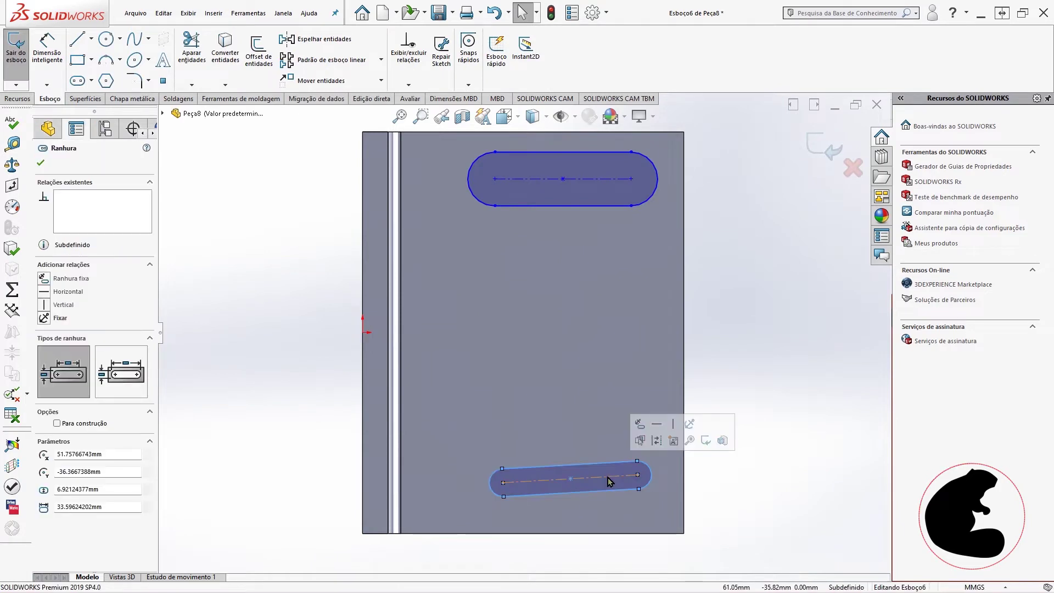
click(654, 437)
click(693, 367)
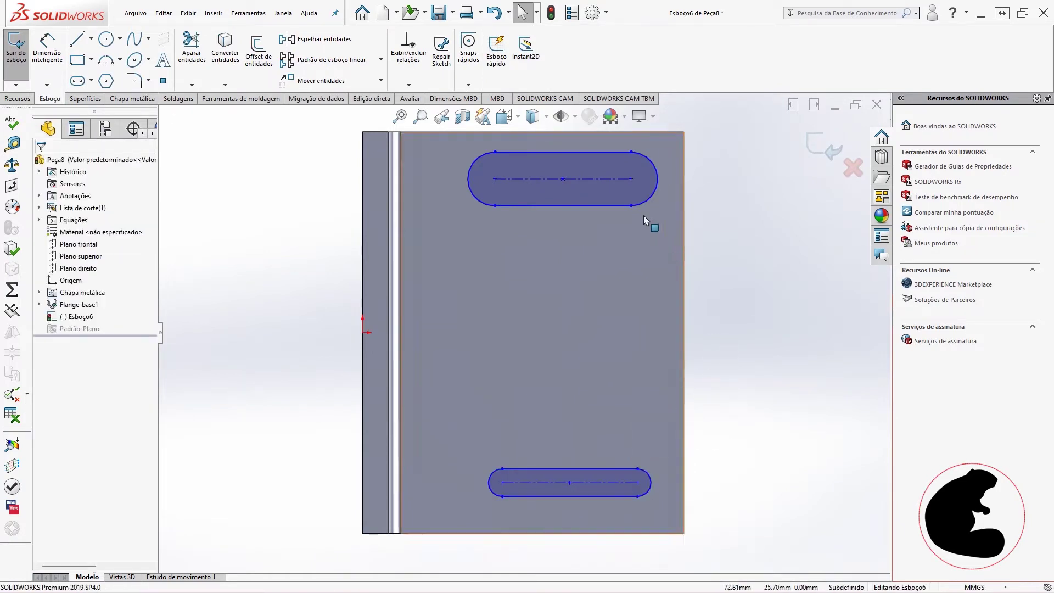
Step: Make the lower slot's end arcs equal to the upper slot's
click(610, 181)
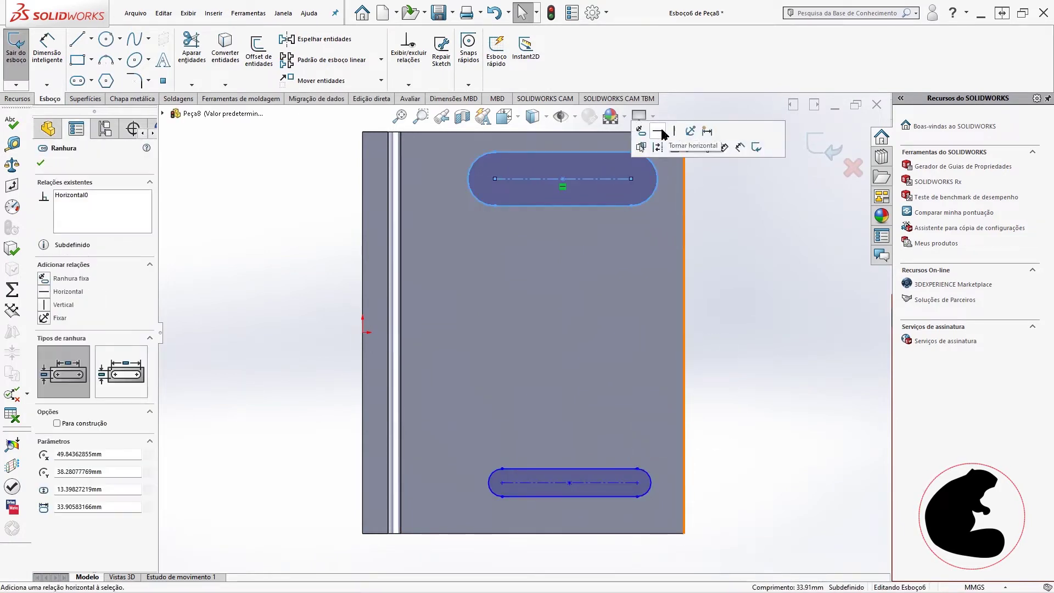
click(728, 225)
click(604, 180)
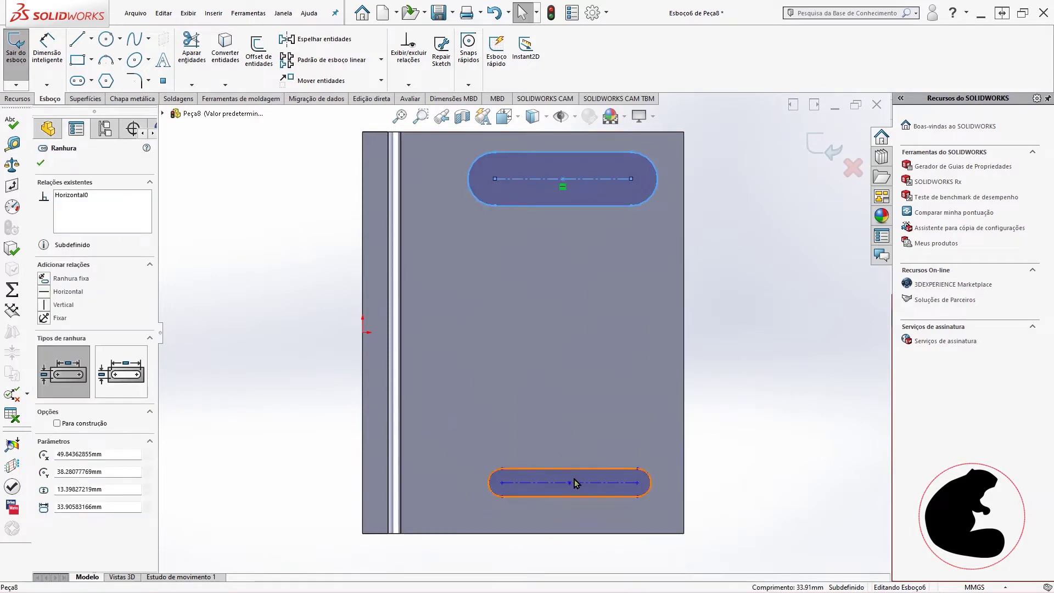
click(651, 483)
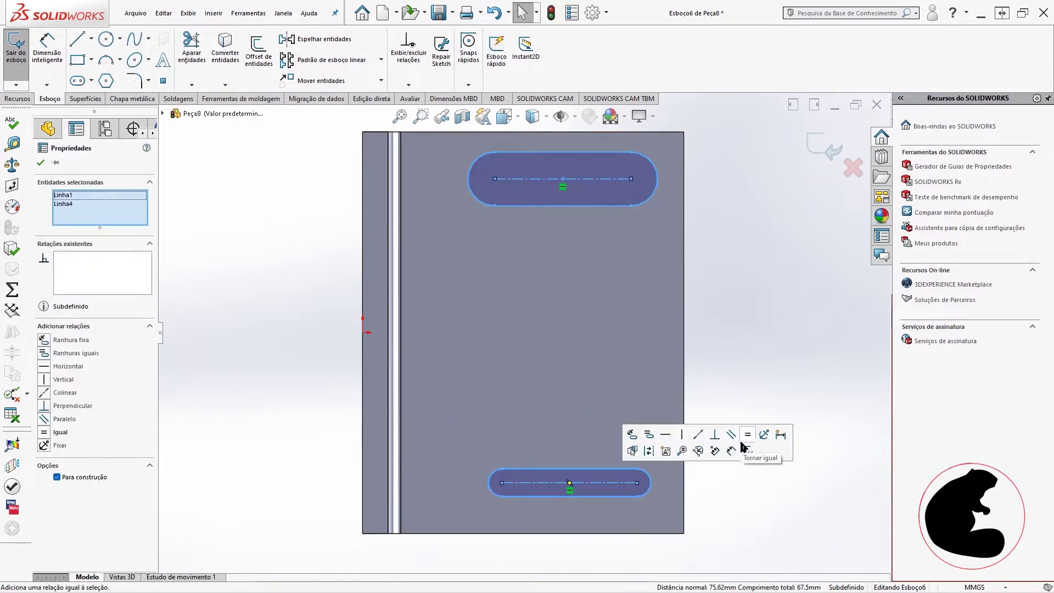
click(698, 376)
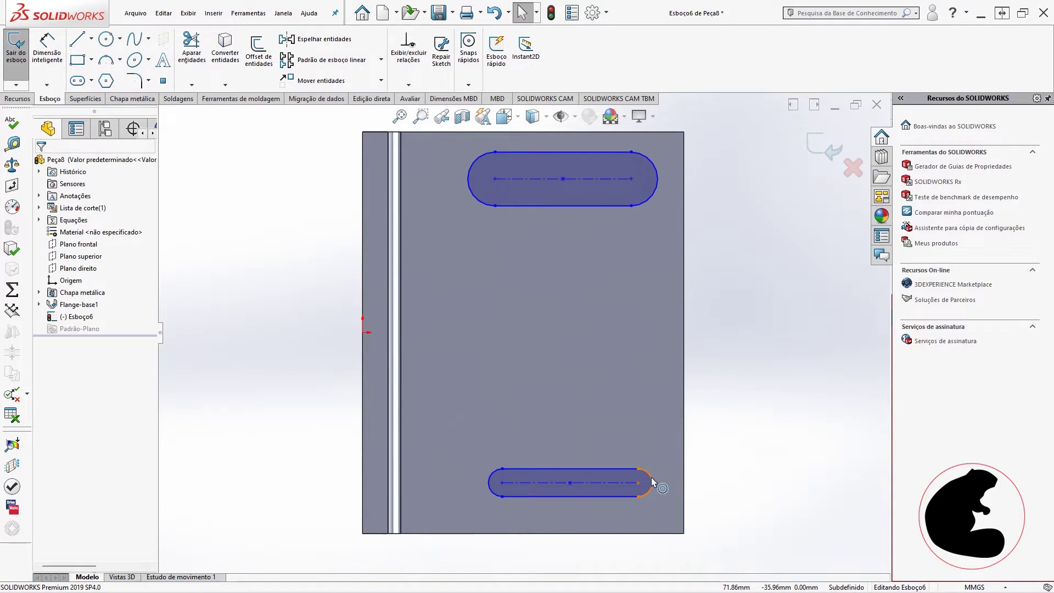
click(652, 477)
ctrl+click(654, 193)
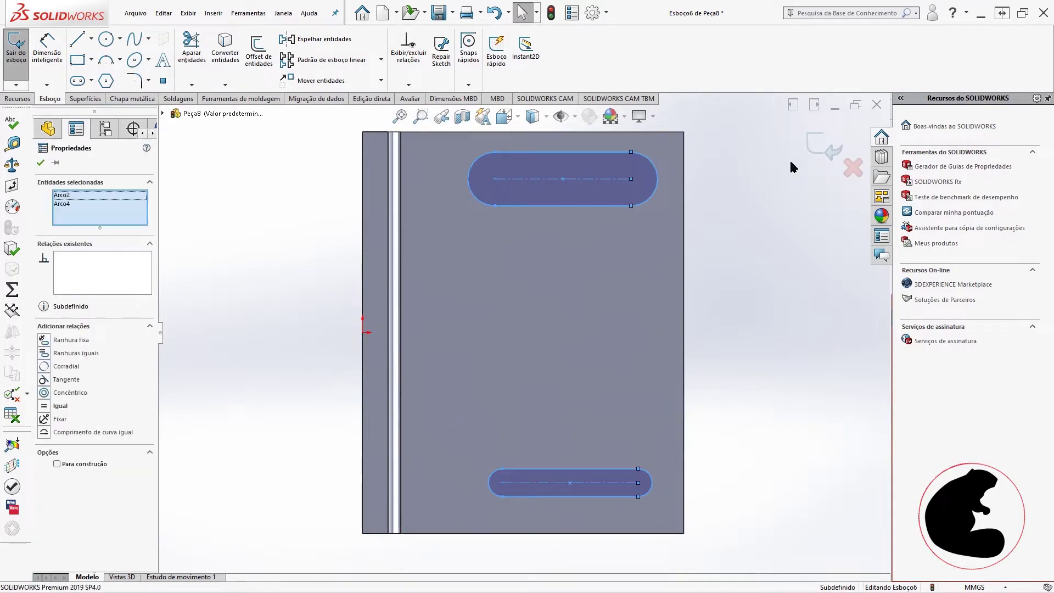
click(769, 145)
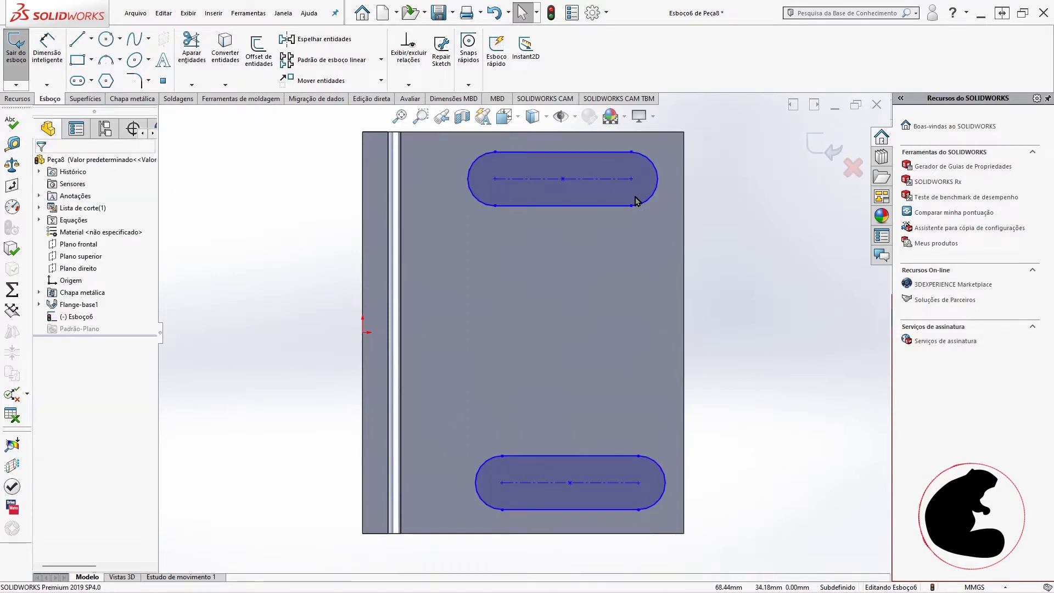
Step: Align the two slots' right endpoints with a Vertical relation
click(631, 179)
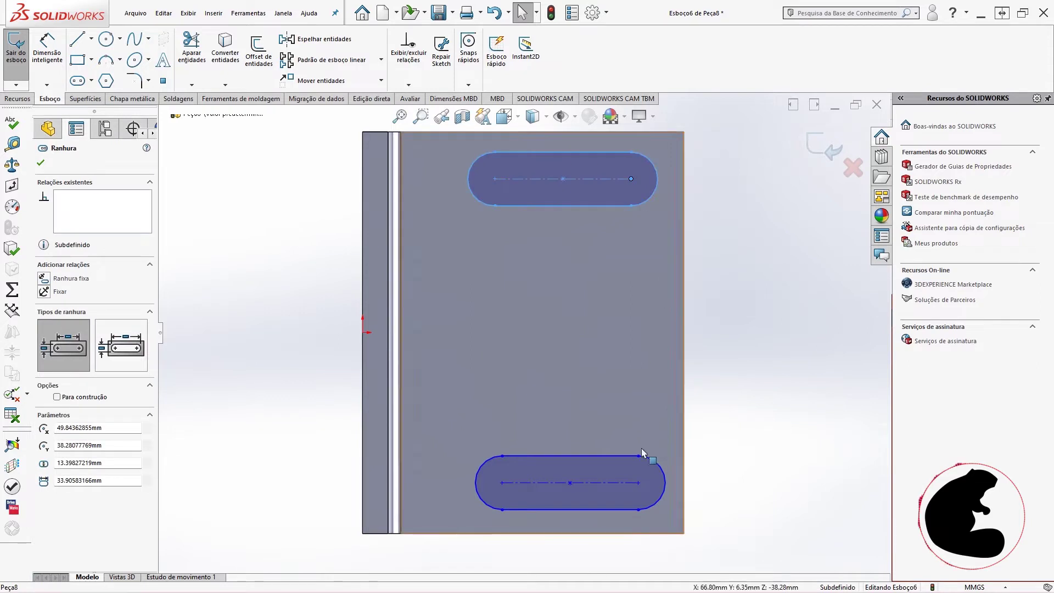
ctrl+click(638, 482)
click(720, 437)
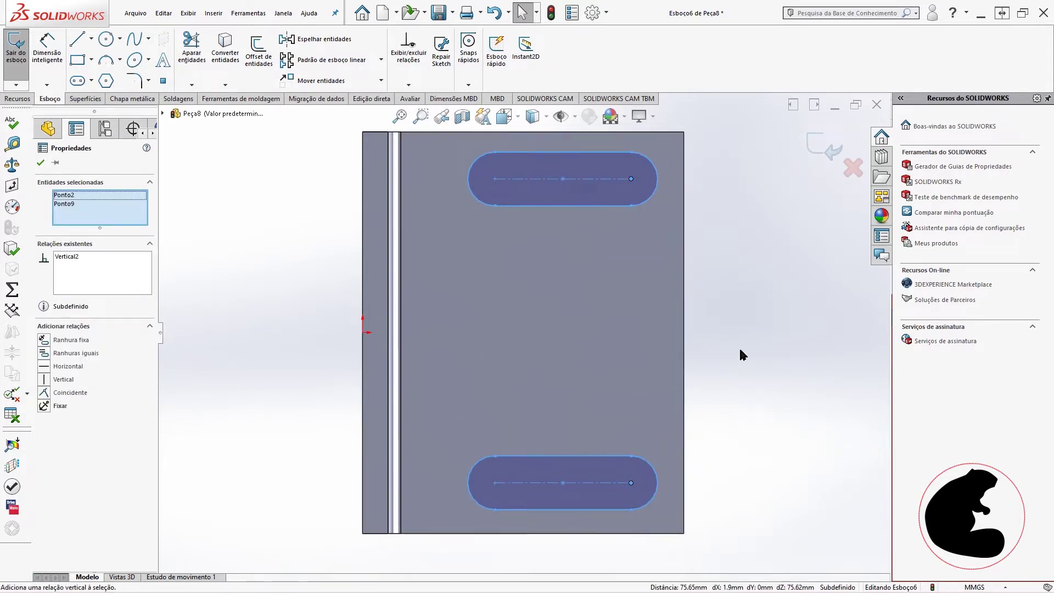
click(41, 58)
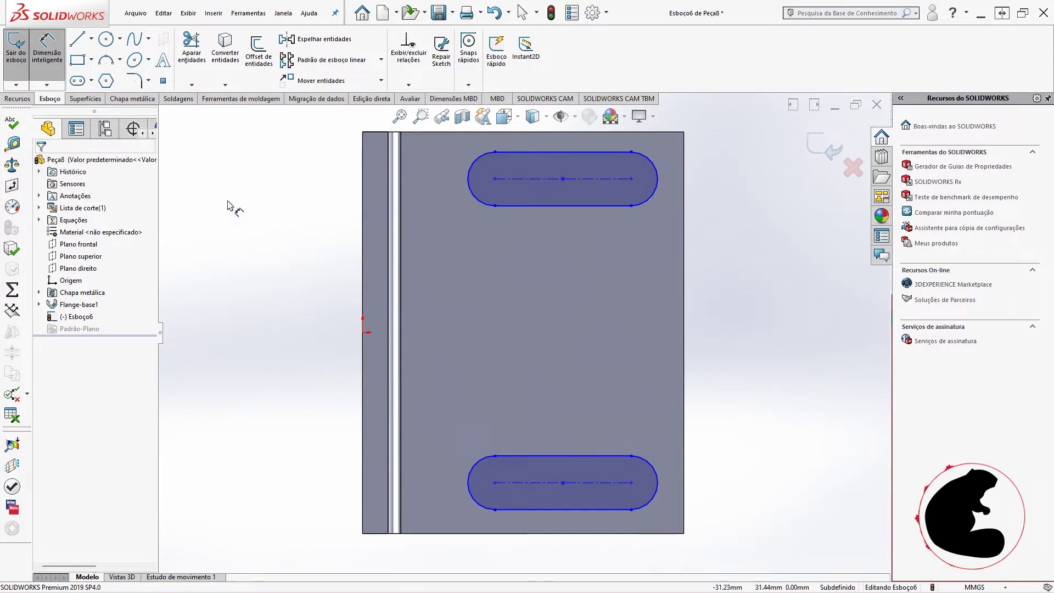
Step: Draw a centerline joining the slot midpoints and a line from its midpoint to the right edge
key(Escape)
click(120, 38)
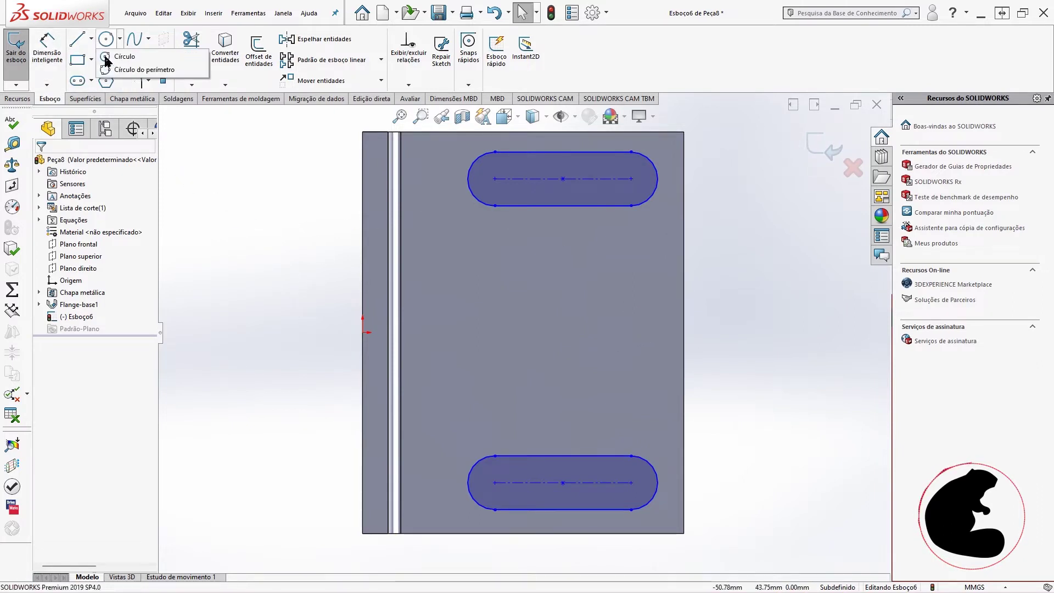
click(91, 38)
click(101, 69)
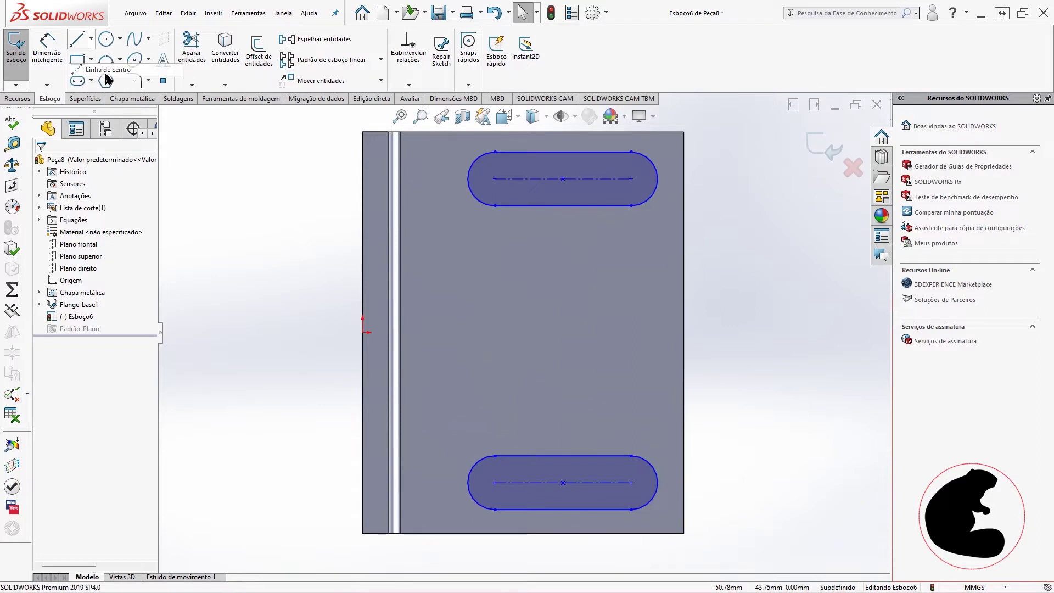
click(563, 178)
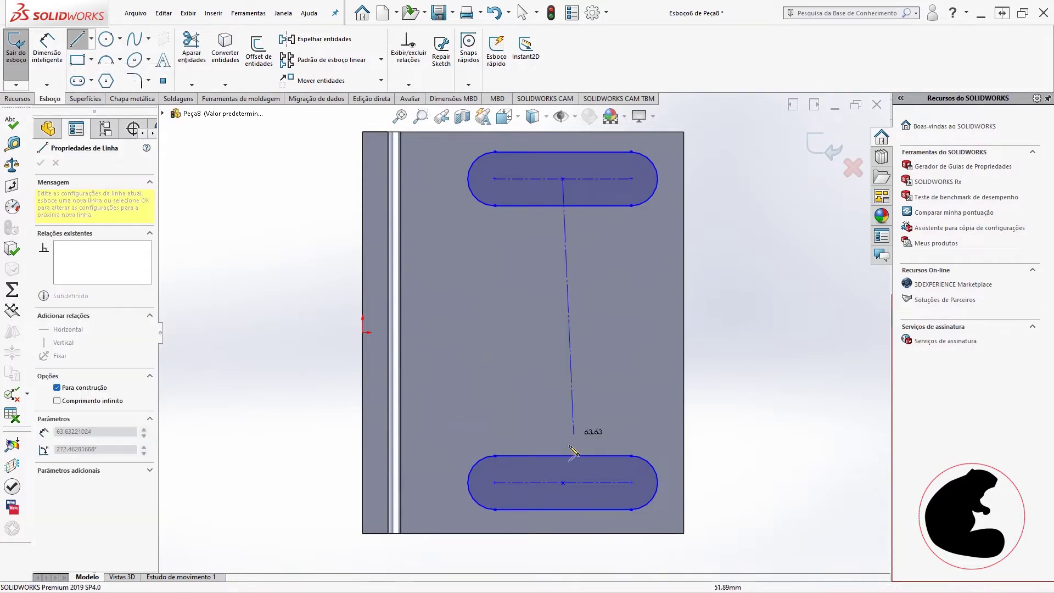
click(563, 483)
key(Escape)
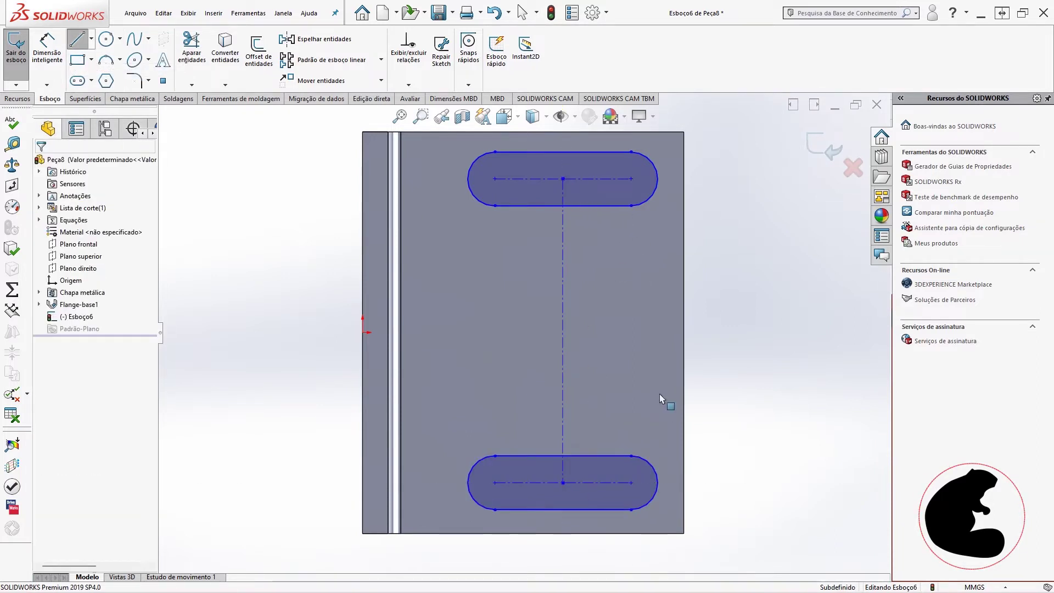
click(91, 38)
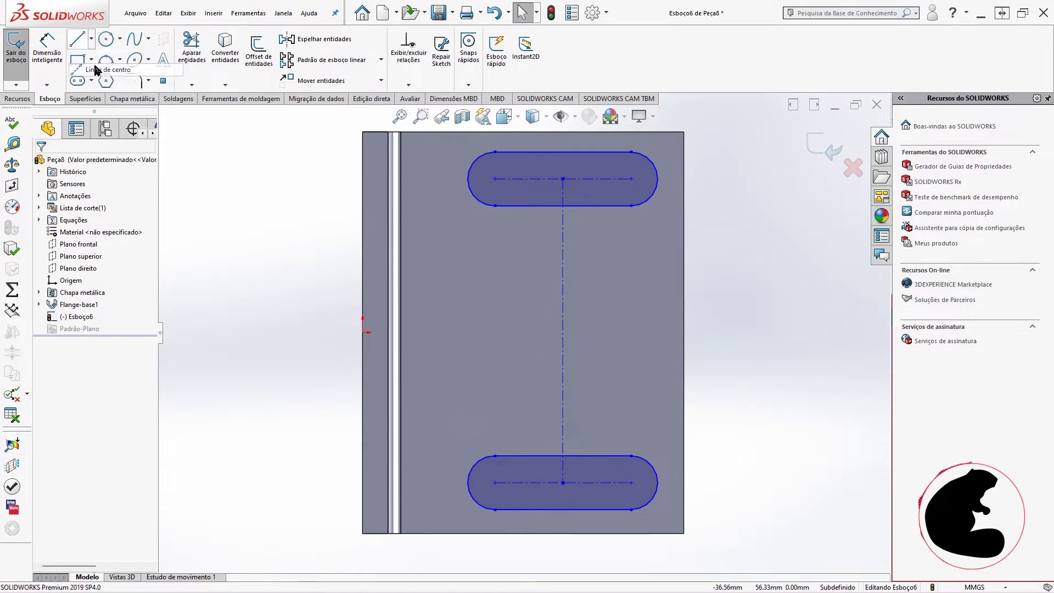
click(563, 331)
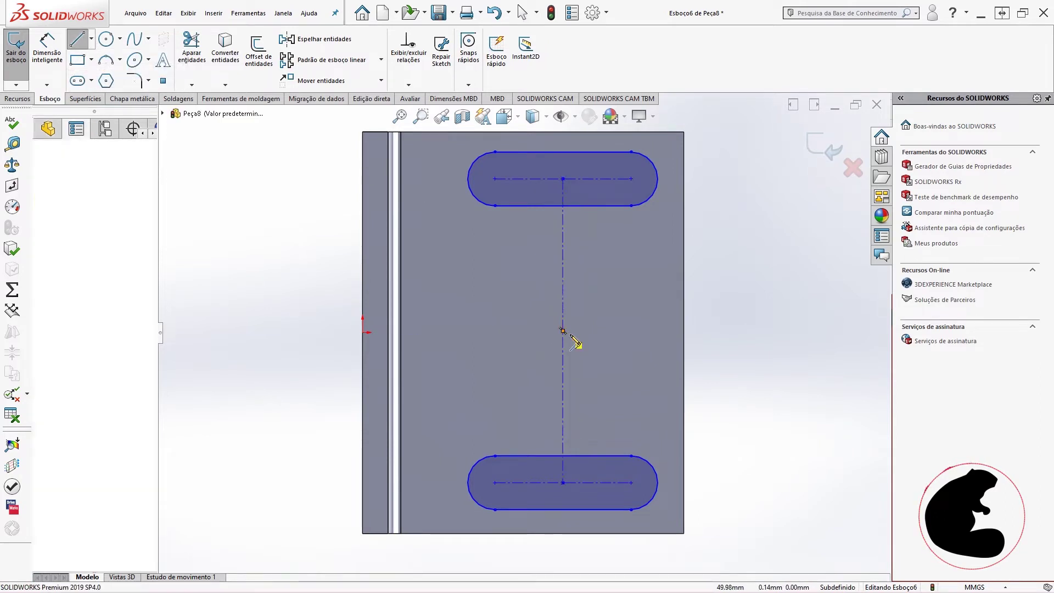
click(684, 332)
key(Escape)
key(Escape)
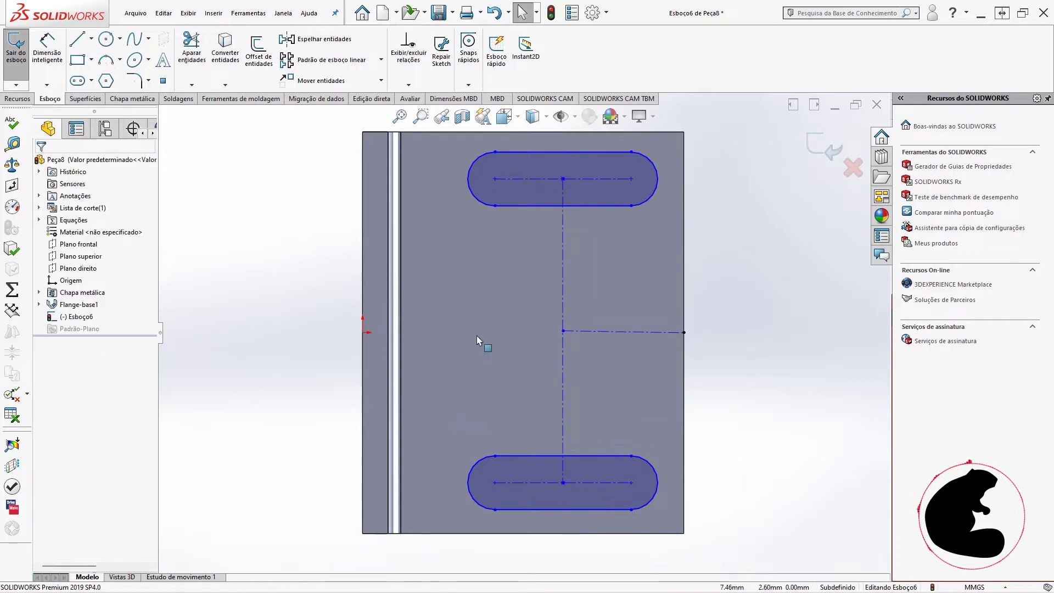
Step: Make the construction lines perpendicular and horizontal, then nudge the bottom slot slightly lower
click(564, 354)
ctrl+click(628, 332)
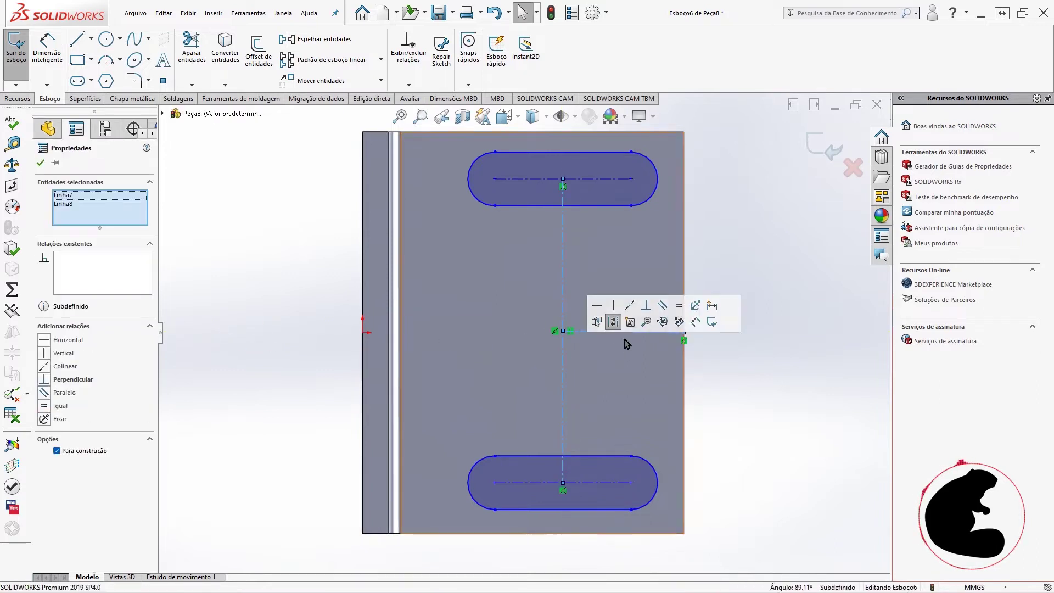
click(649, 318)
click(792, 436)
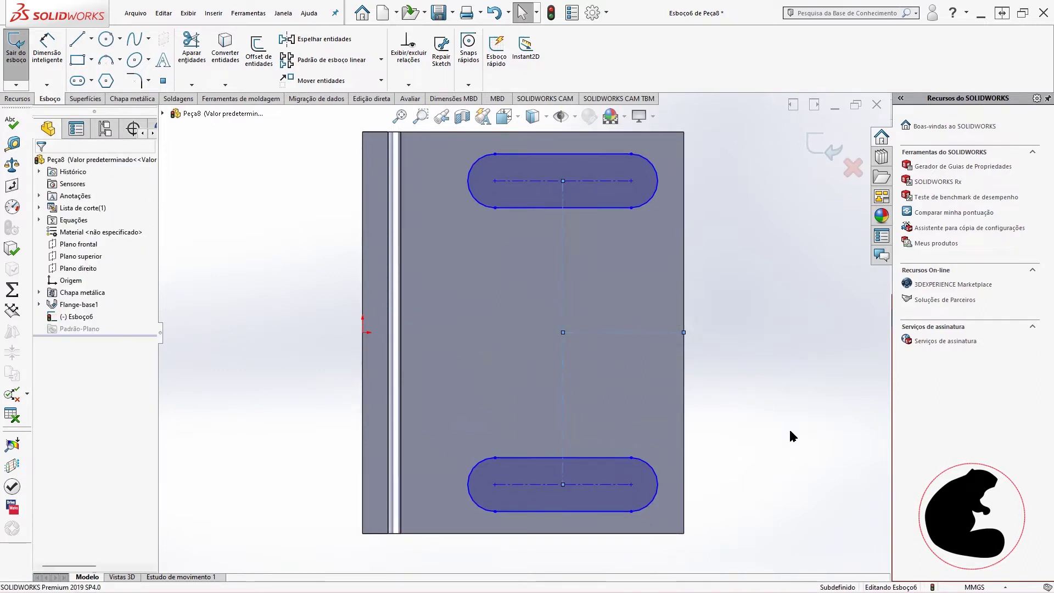
click(663, 332)
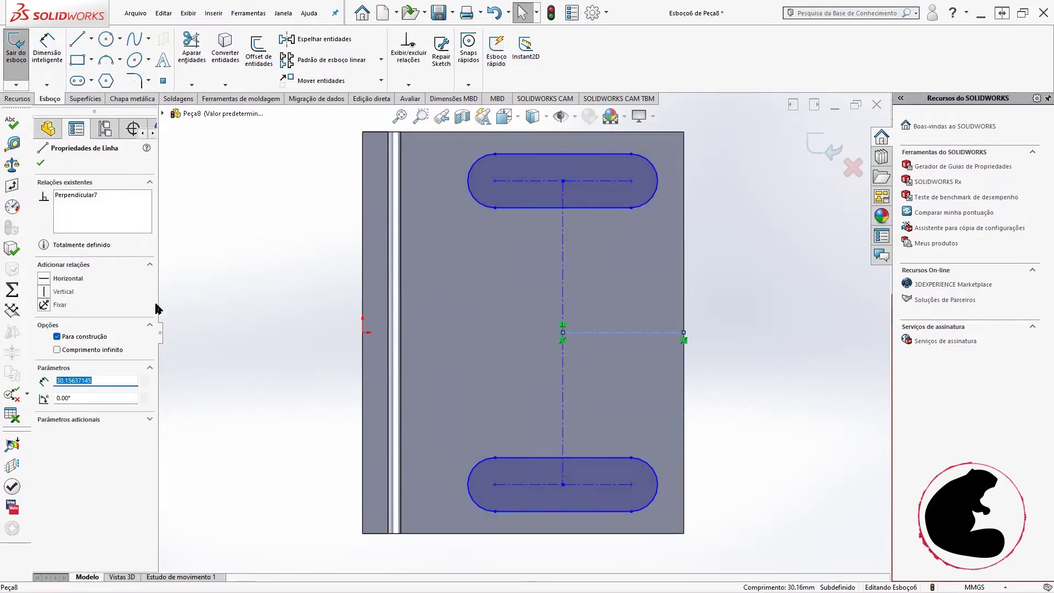
click(45, 279)
click(740, 317)
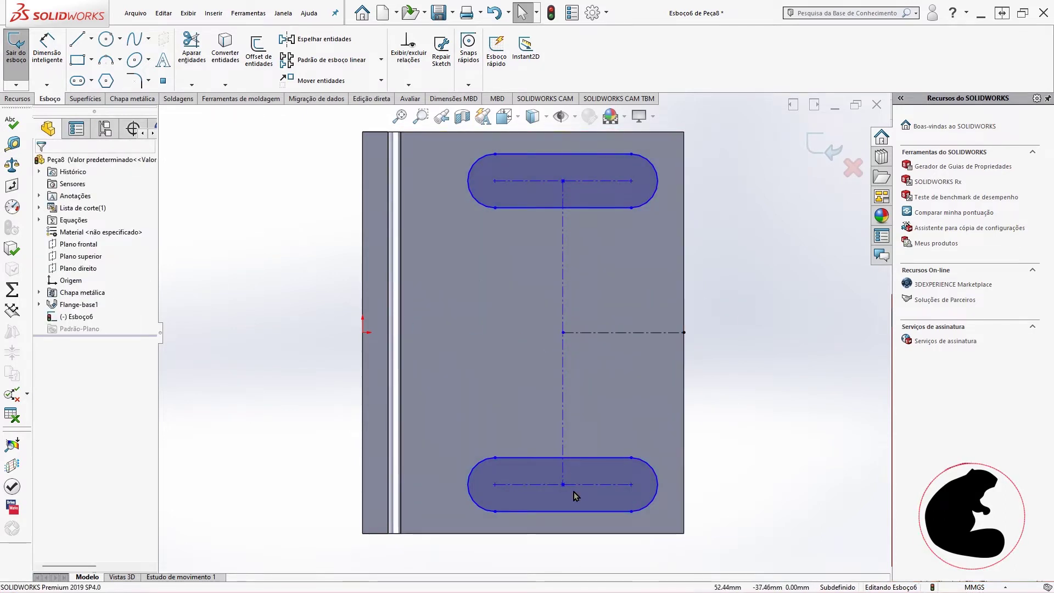
mouse_move(571, 487)
mouse_down()
mouse_move(573, 444)
mouse_move(573, 479)
mouse_up()
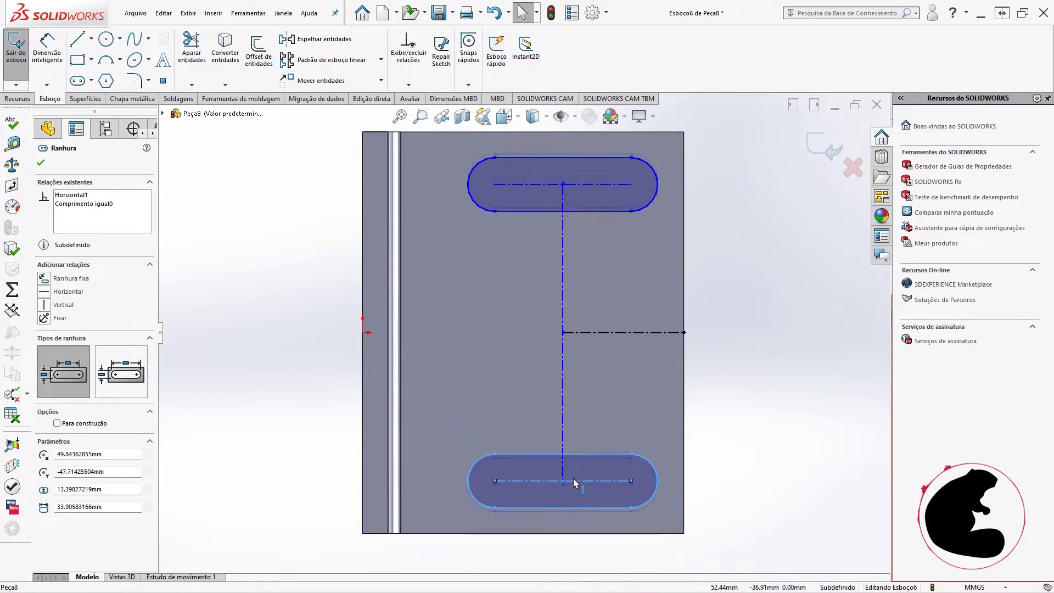
click(741, 236)
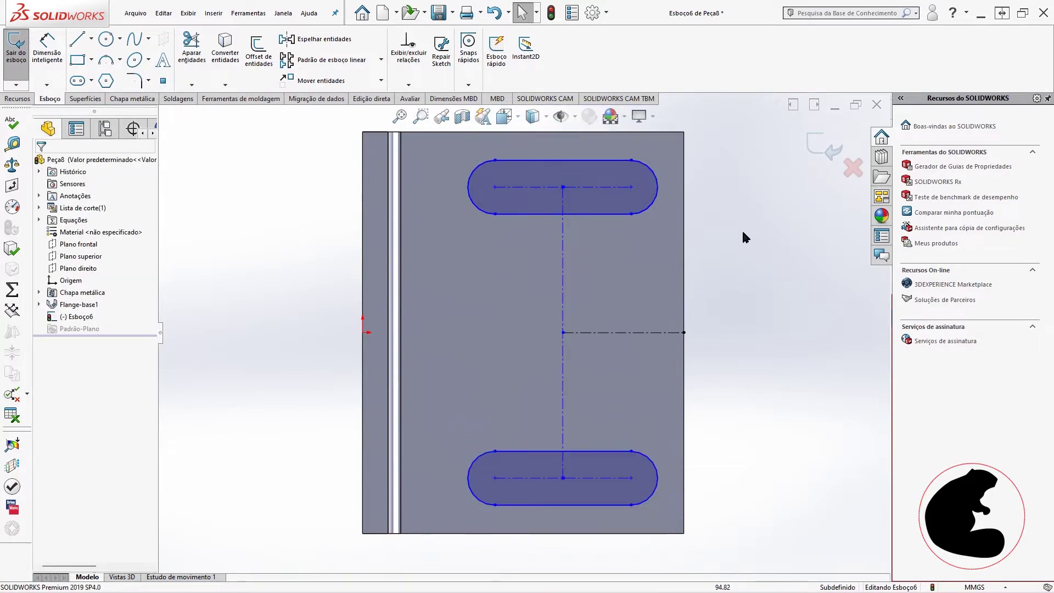
Step: Dimension the top slot at 24 mm length and R8 end radius, then exit Esboço6
click(47, 48)
scroll(626, 269, down, 1)
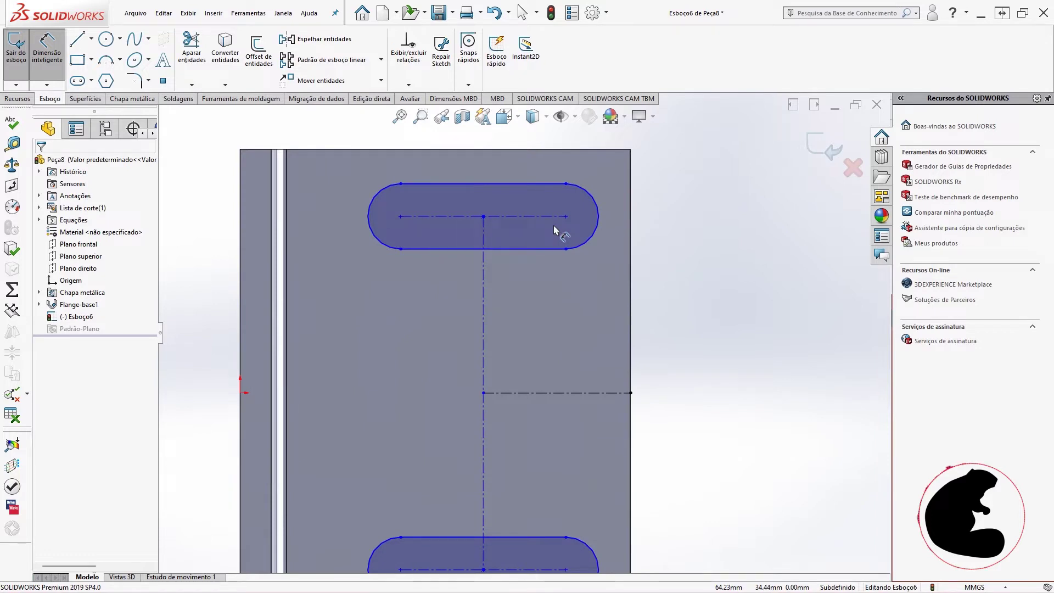
click(523, 218)
click(483, 159)
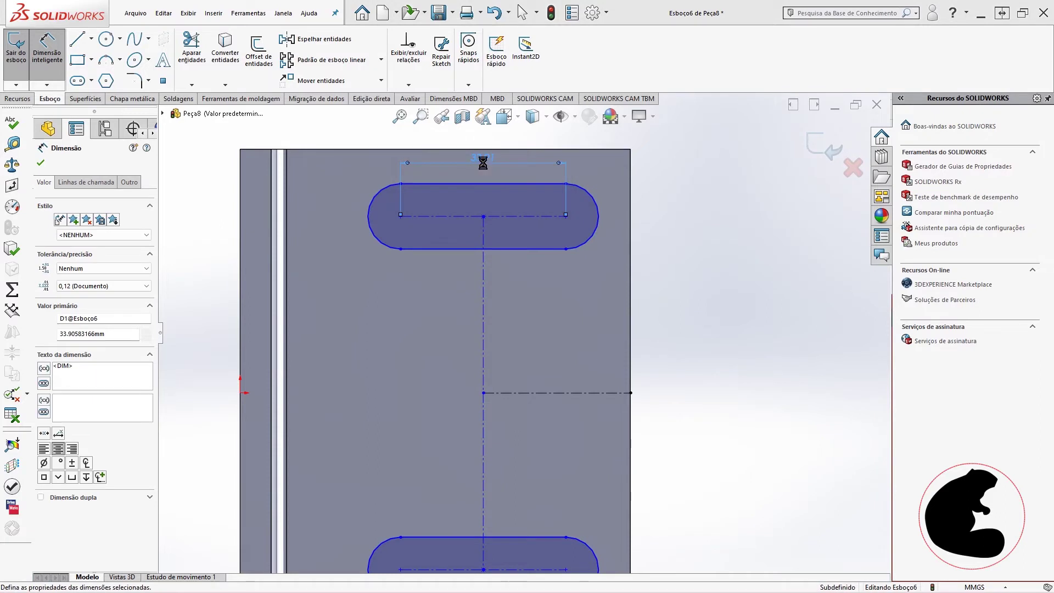
click(599, 218)
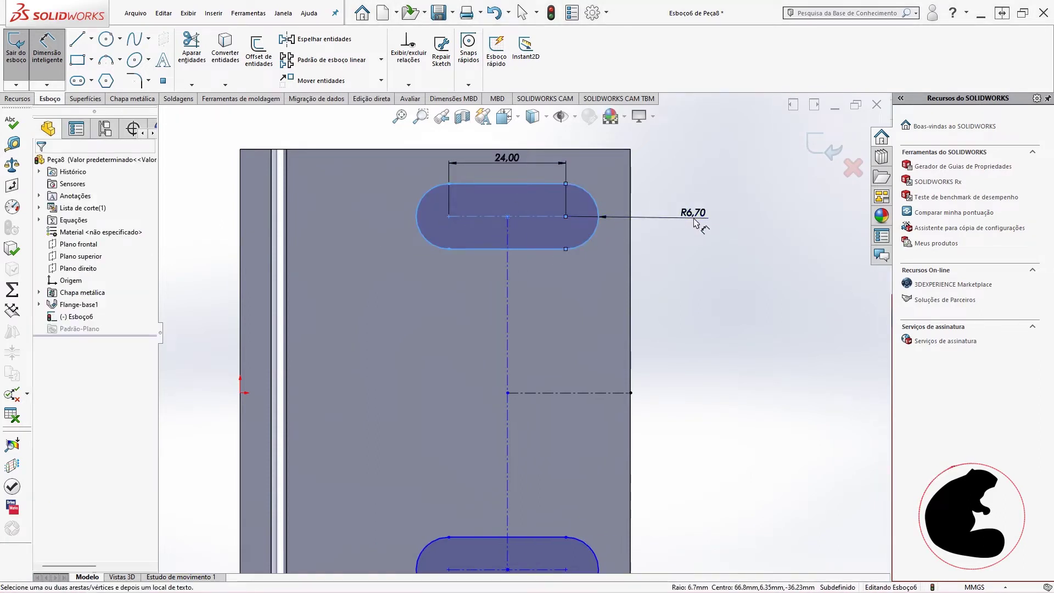
click(694, 222)
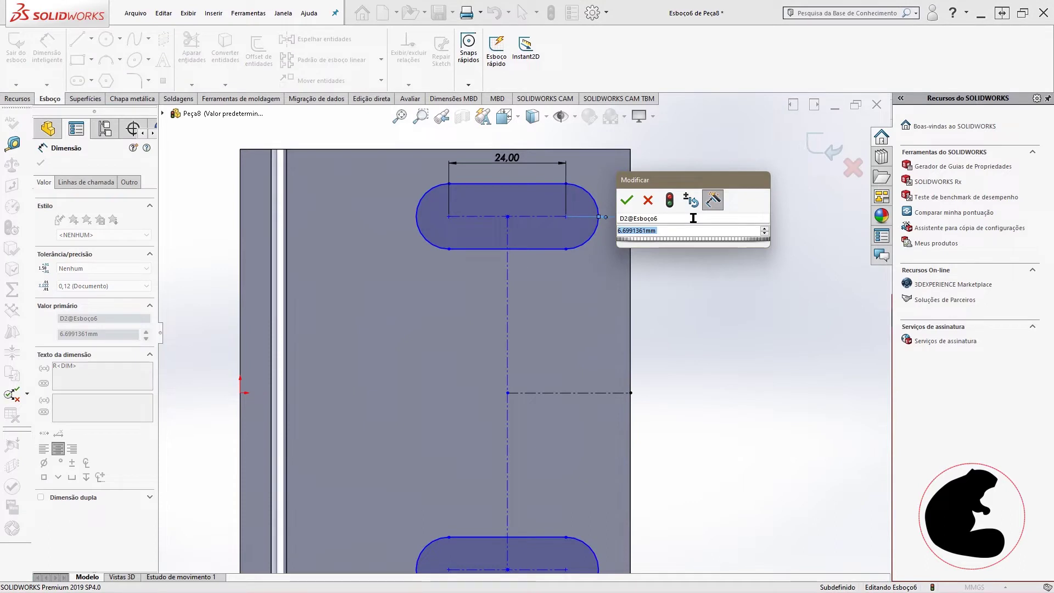
text(8)
key(Return)
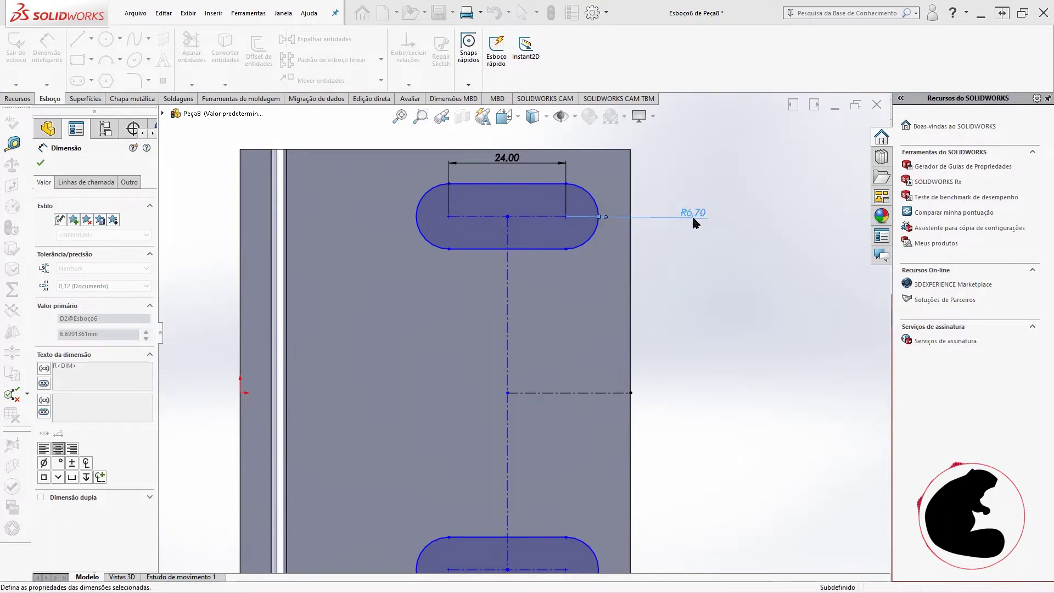
key(z)
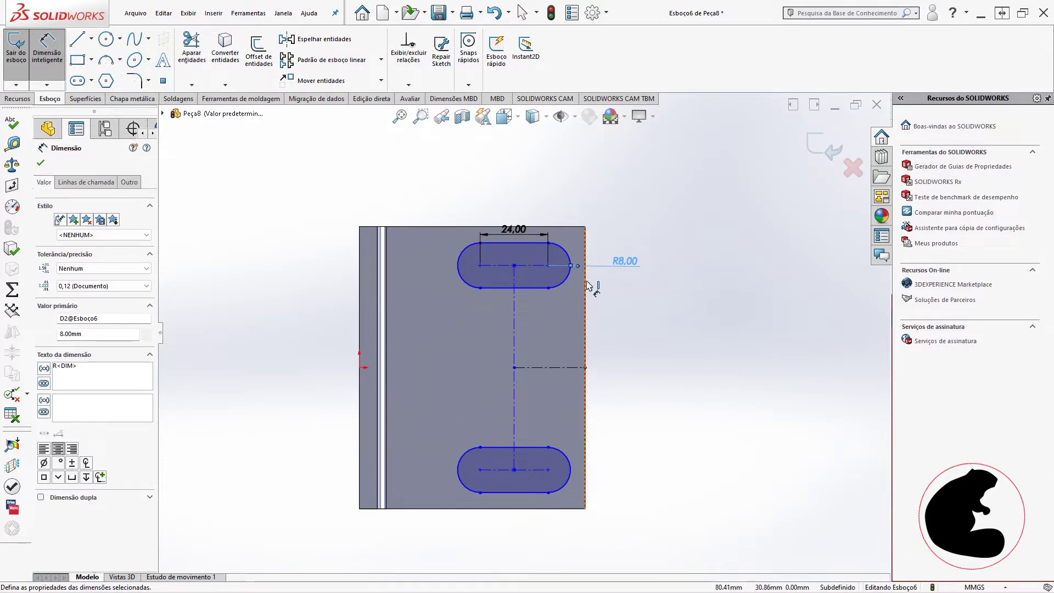
scroll(598, 267, down, 3)
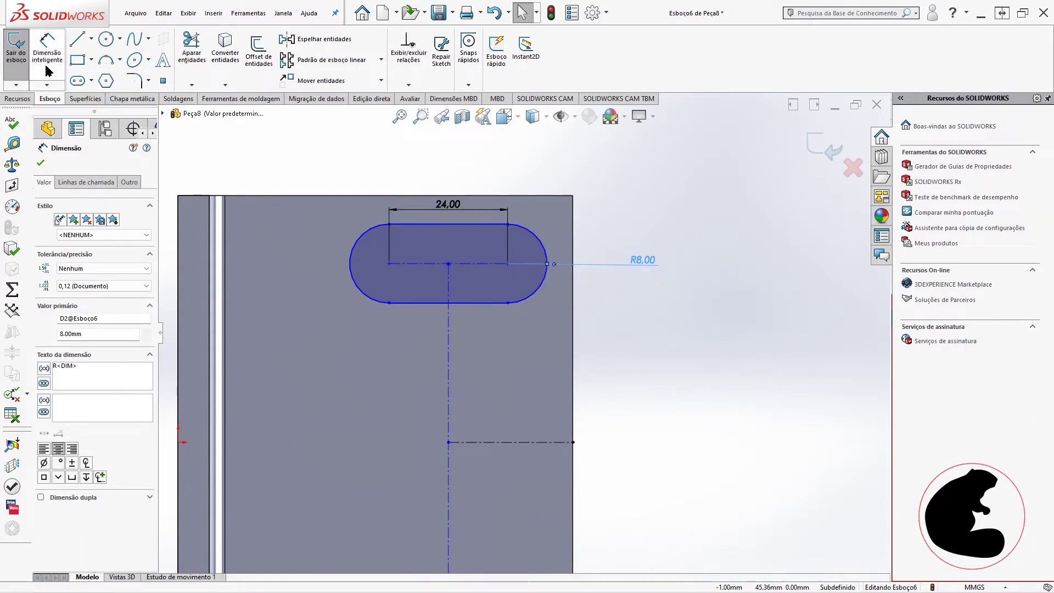
click(16, 55)
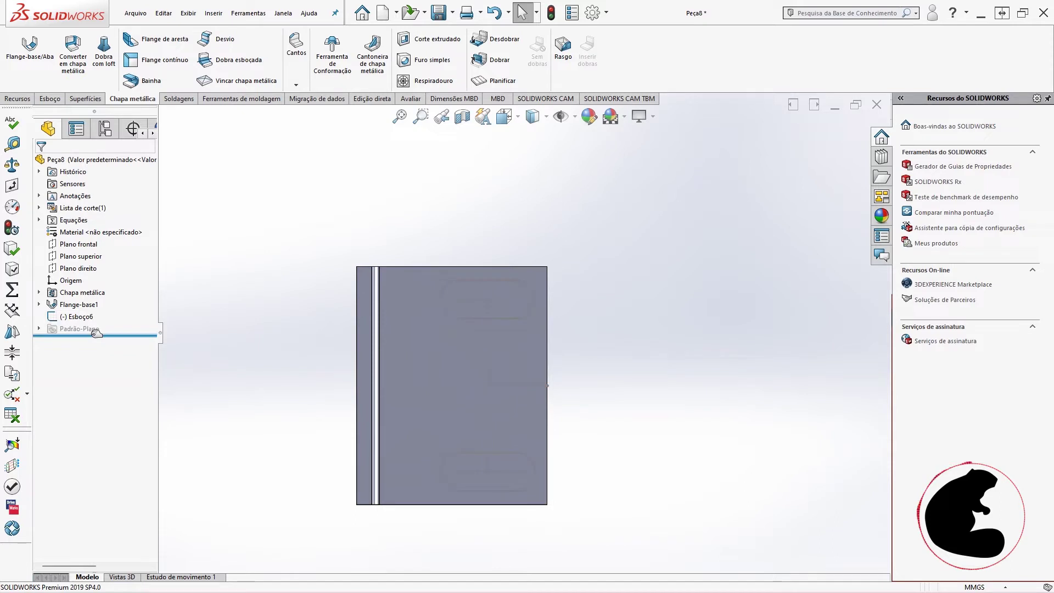
Step: With the history rolled back, round the base flange's outer corners with a 15 mm Corner Break
drag(96, 330, 87, 311)
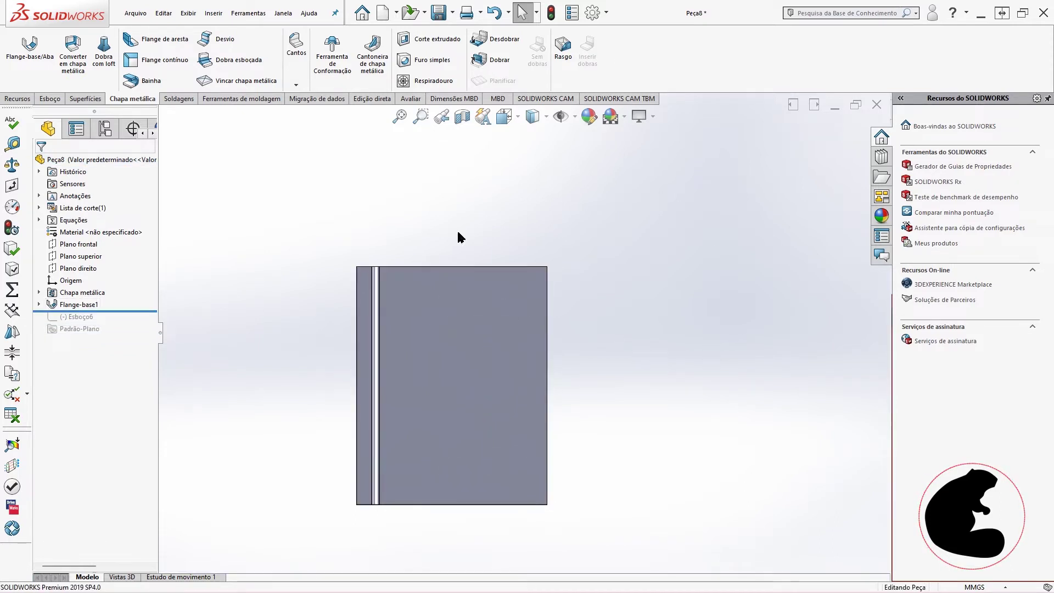
click(297, 84)
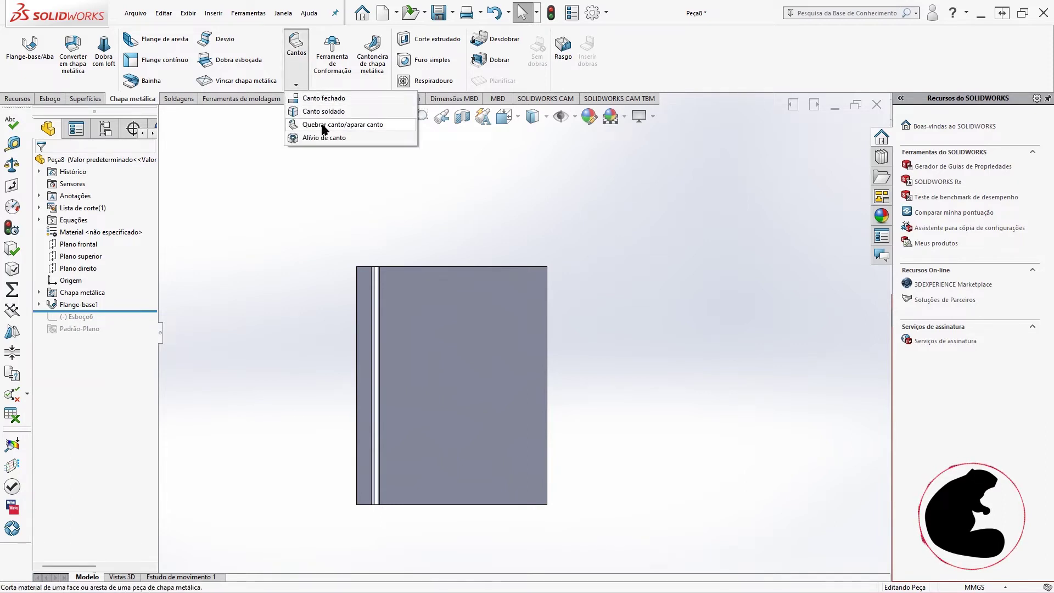
click(323, 125)
text(15)
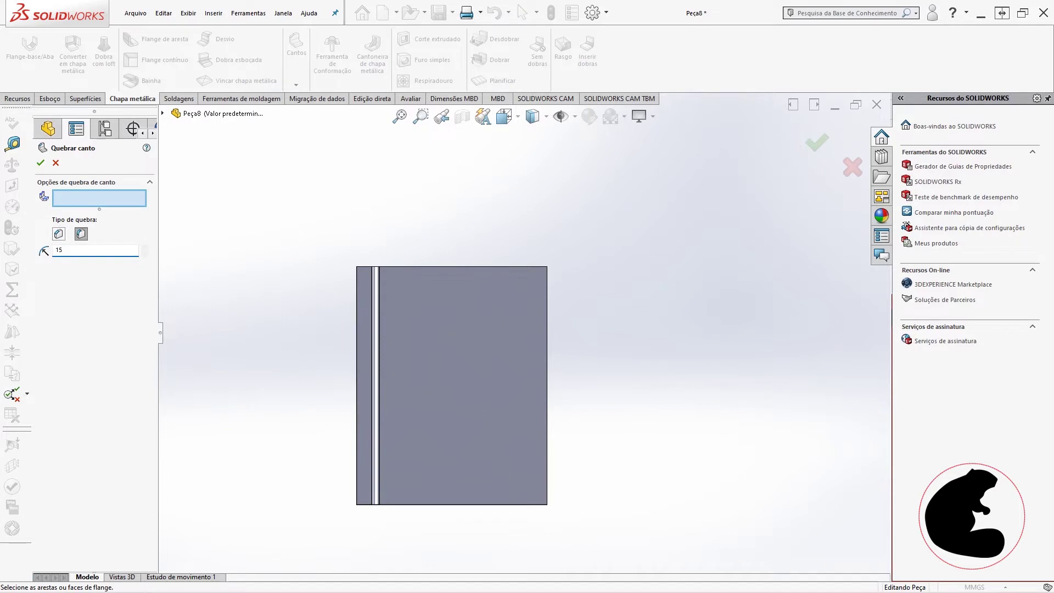
click(539, 287)
mouse_move(560, 351)
middle_down()
mouse_move(563, 393)
mouse_move(552, 383)
middle_up()
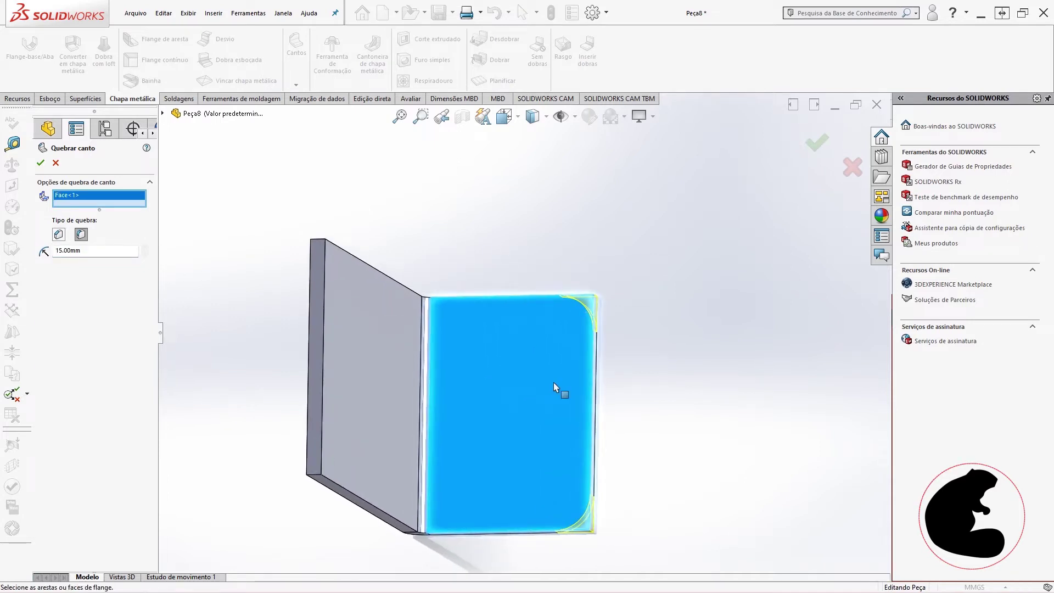
click(40, 163)
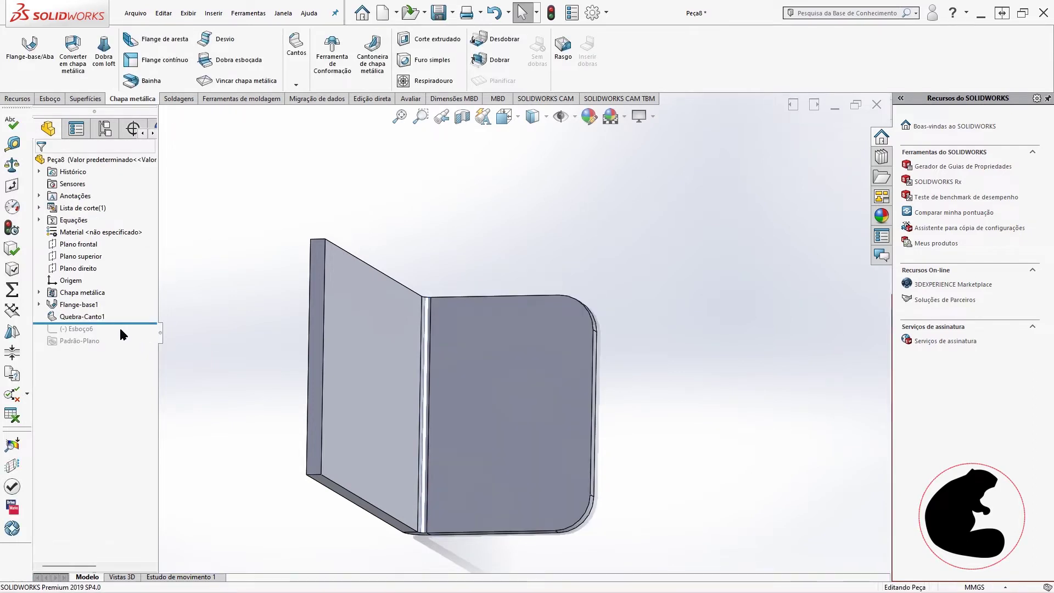
drag(126, 322, 126, 347)
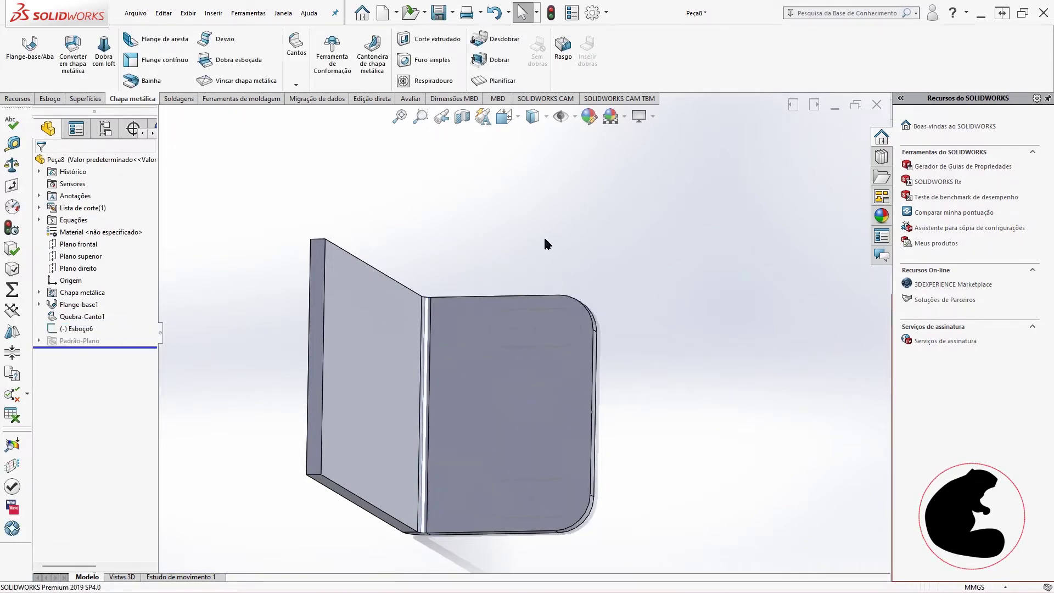
Step: Make Esboço6's upper slot end arc concentric with the tab's rounded corner edge, then exit the sketch
right_click(80, 329)
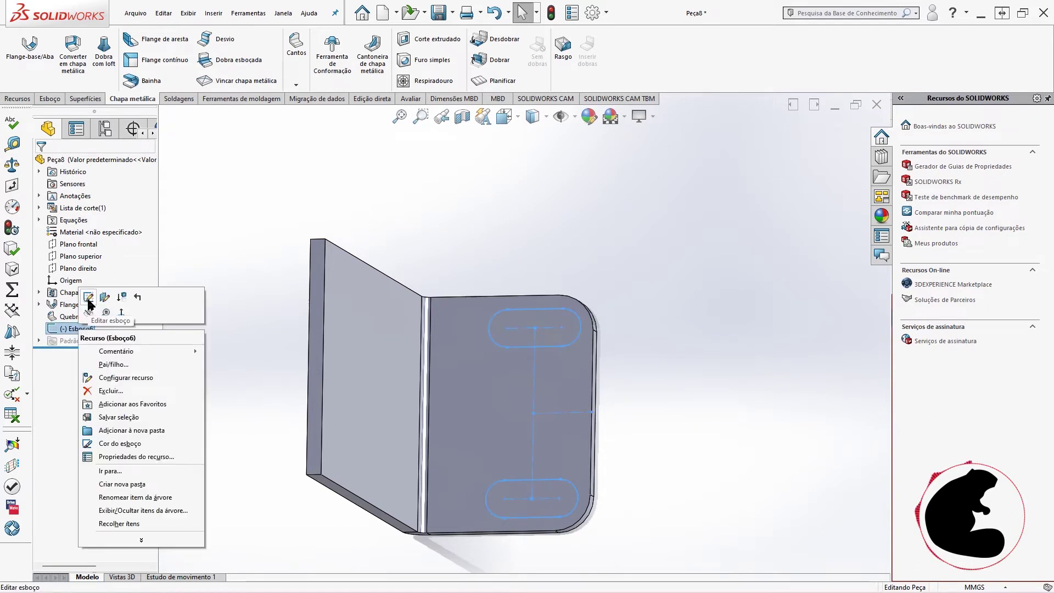
click(91, 301)
scroll(571, 331, down, 2)
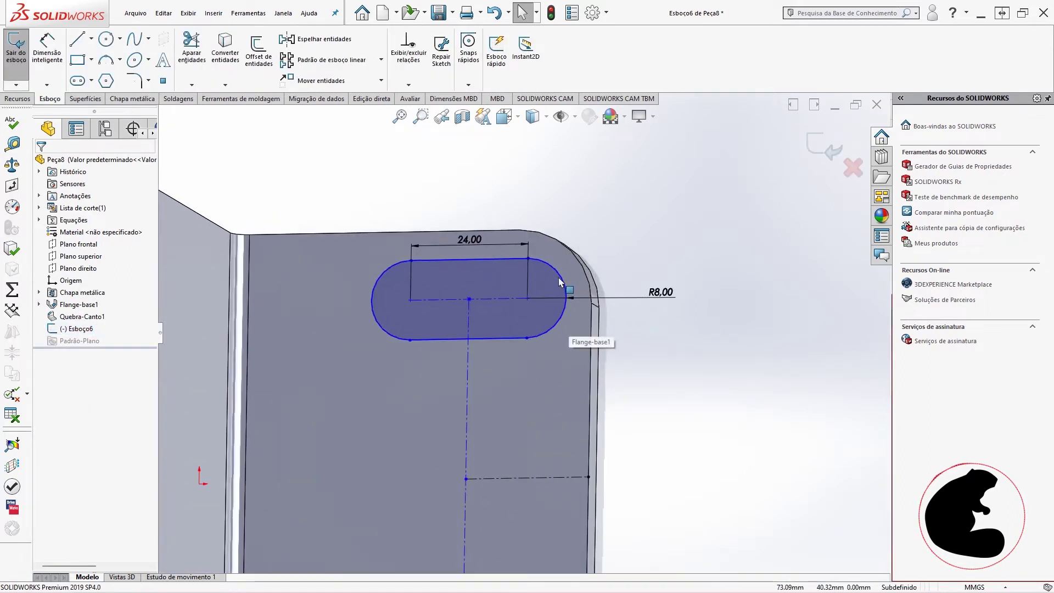
click(563, 282)
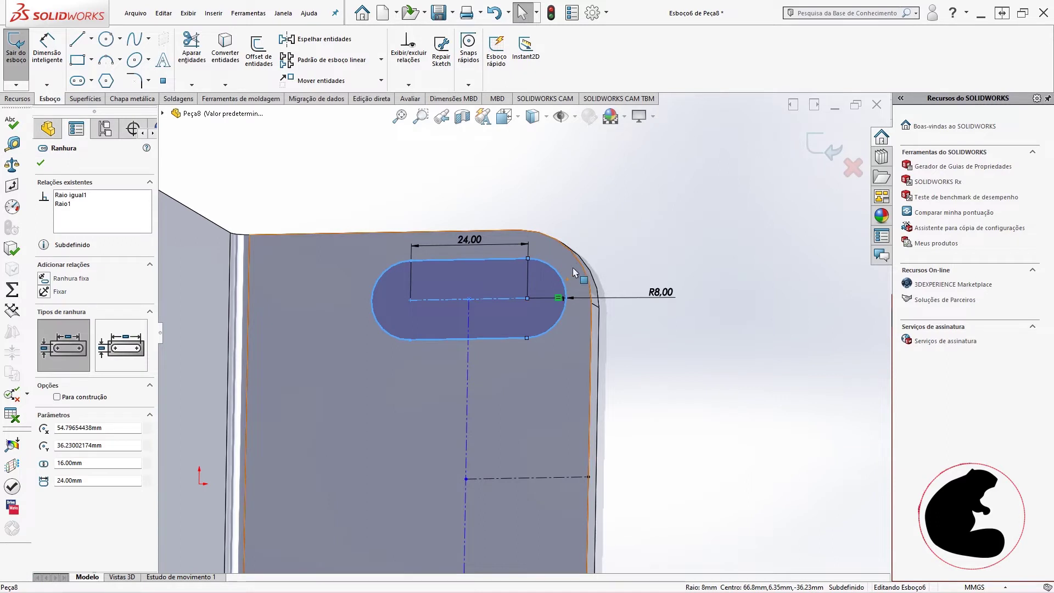
ctrl+click(583, 269)
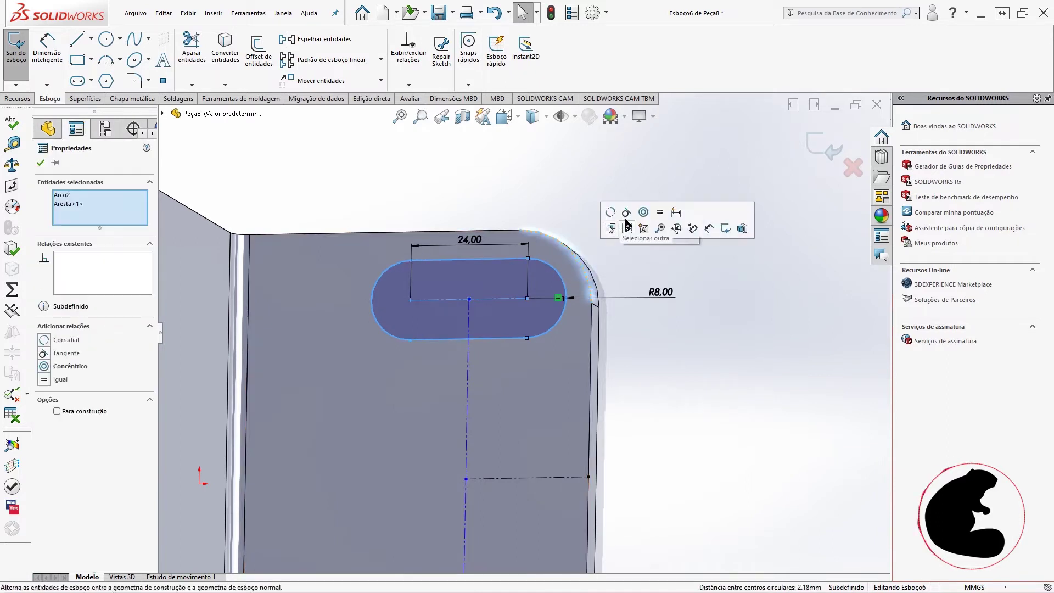
click(644, 212)
click(697, 384)
key(f)
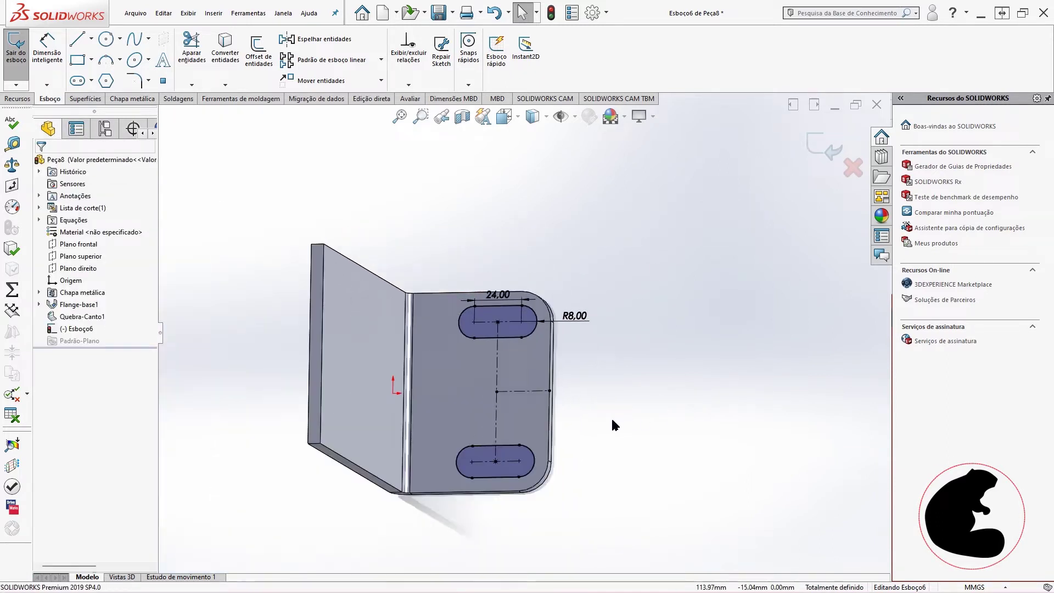
click(15, 48)
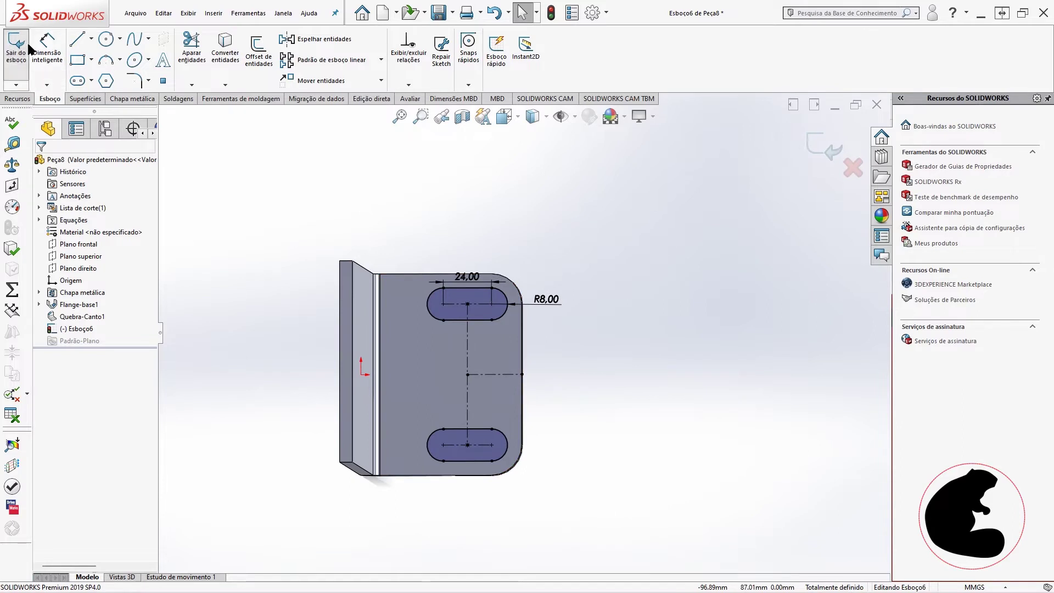
click(17, 99)
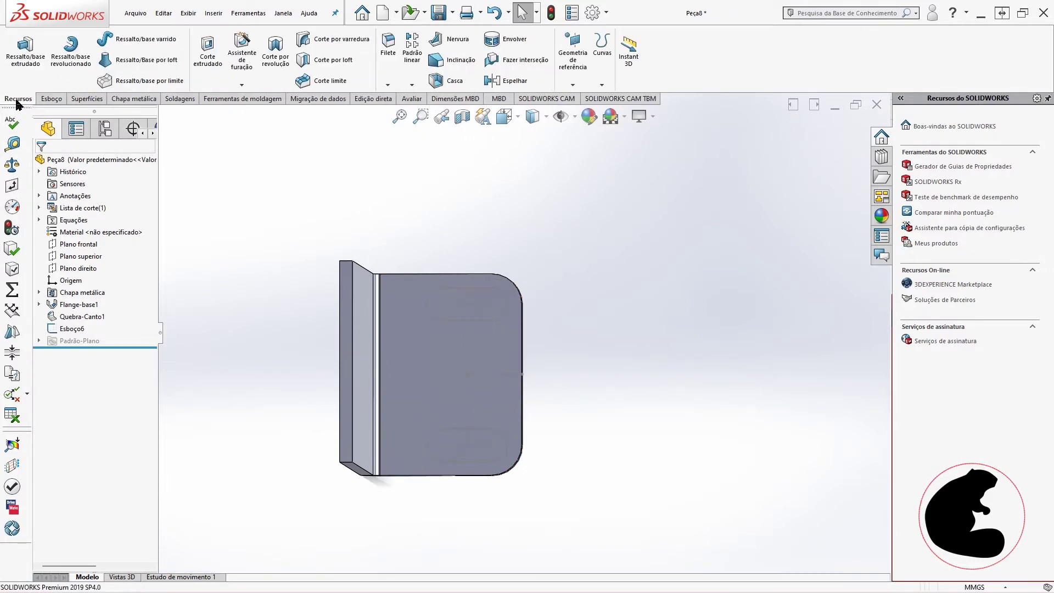
Step: Cut Esboço6's two slots through the flange with an Extruded Cut set to 'Até o próximo'
click(207, 48)
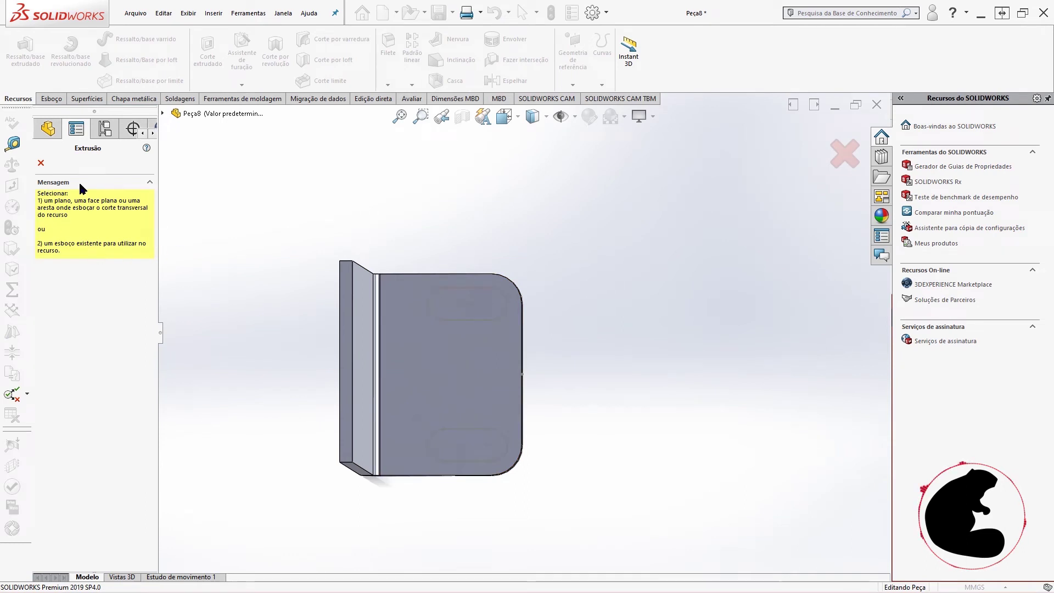
click(162, 113)
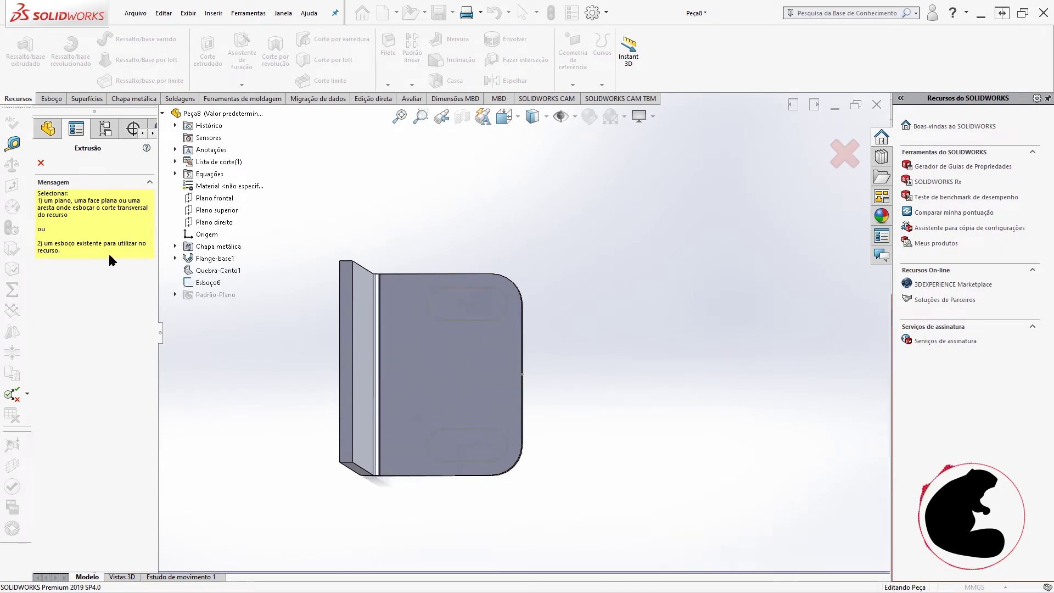
click(204, 282)
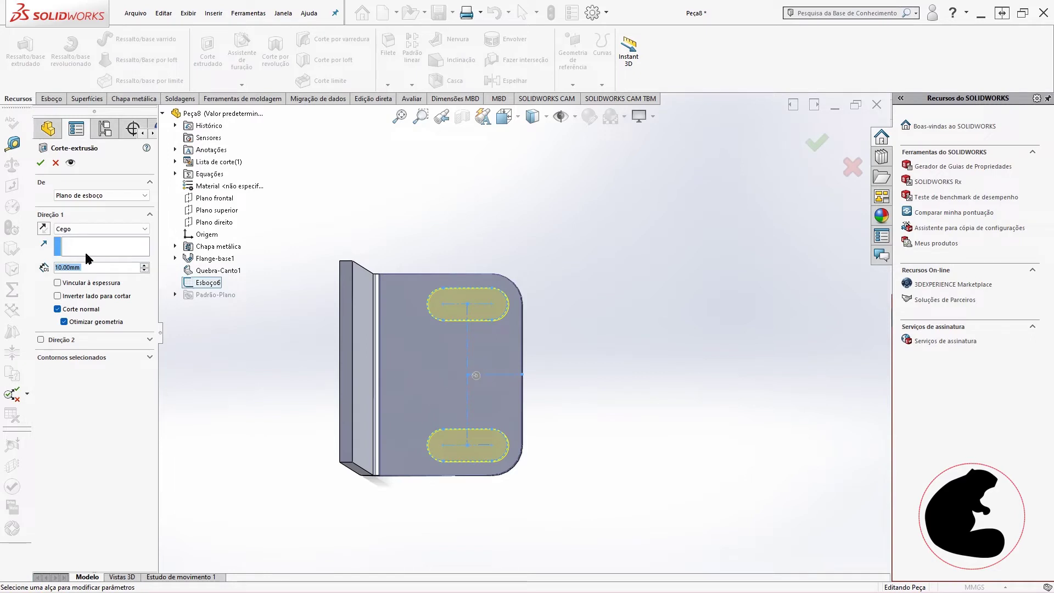
click(100, 230)
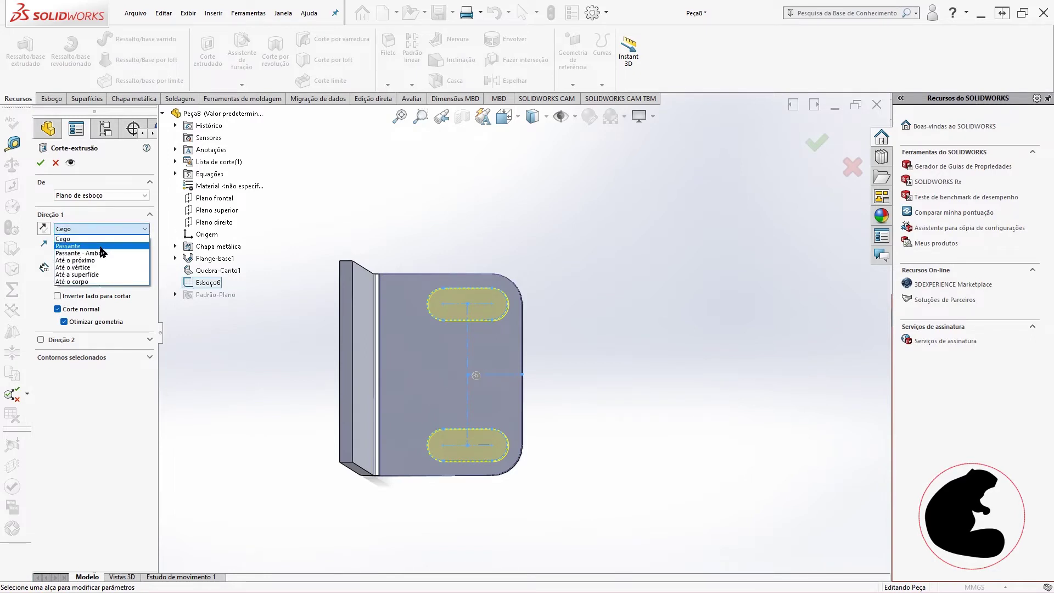
click(93, 260)
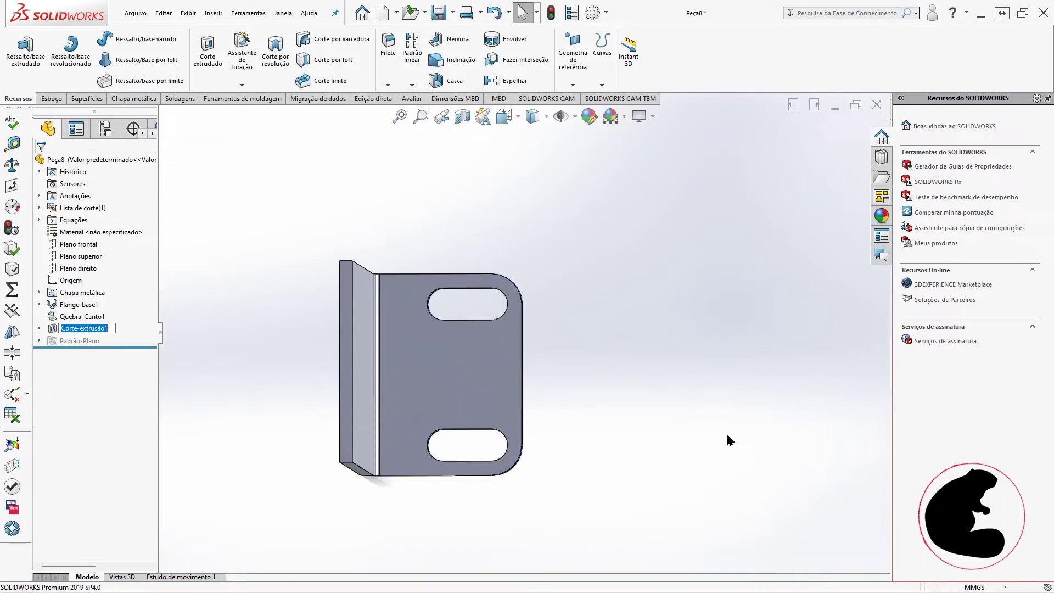
middle_drag(681, 351, 206, 312)
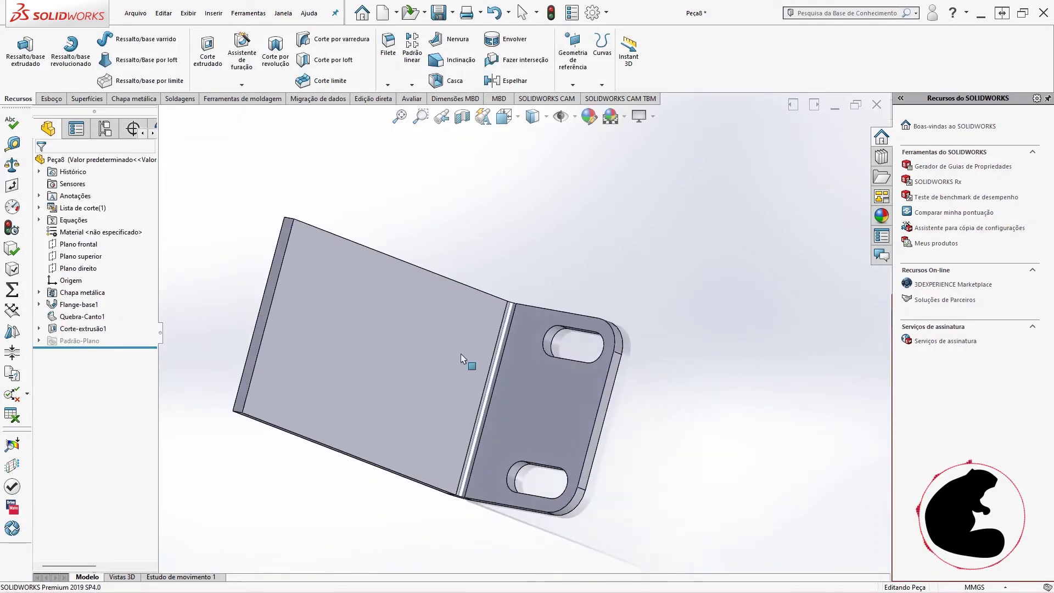
Step: Start a new sketch on the long flange face, viewed normal to it
click(335, 404)
click(383, 364)
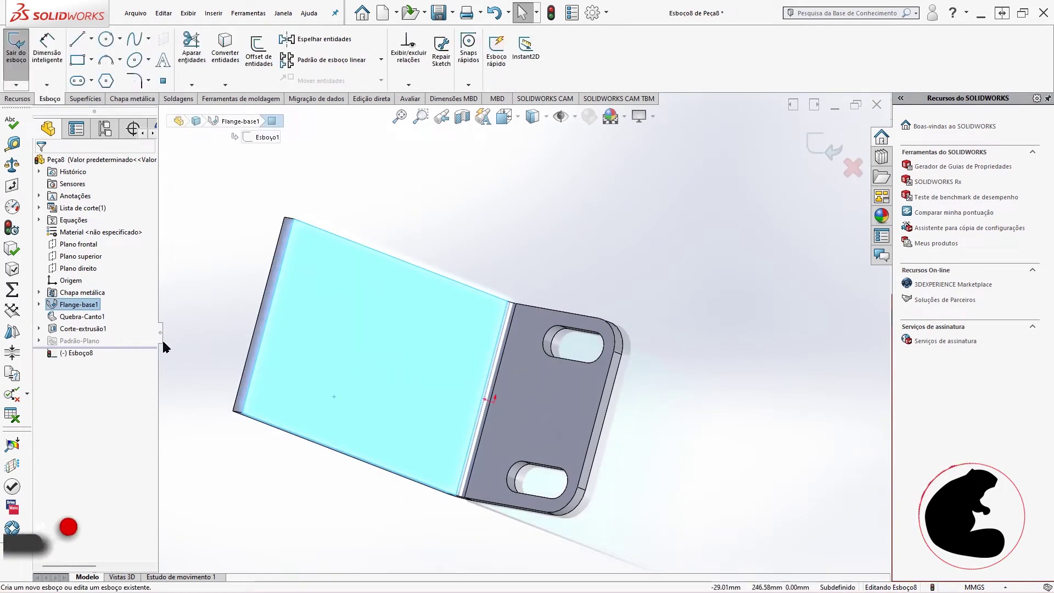
right_click(97, 356)
click(165, 353)
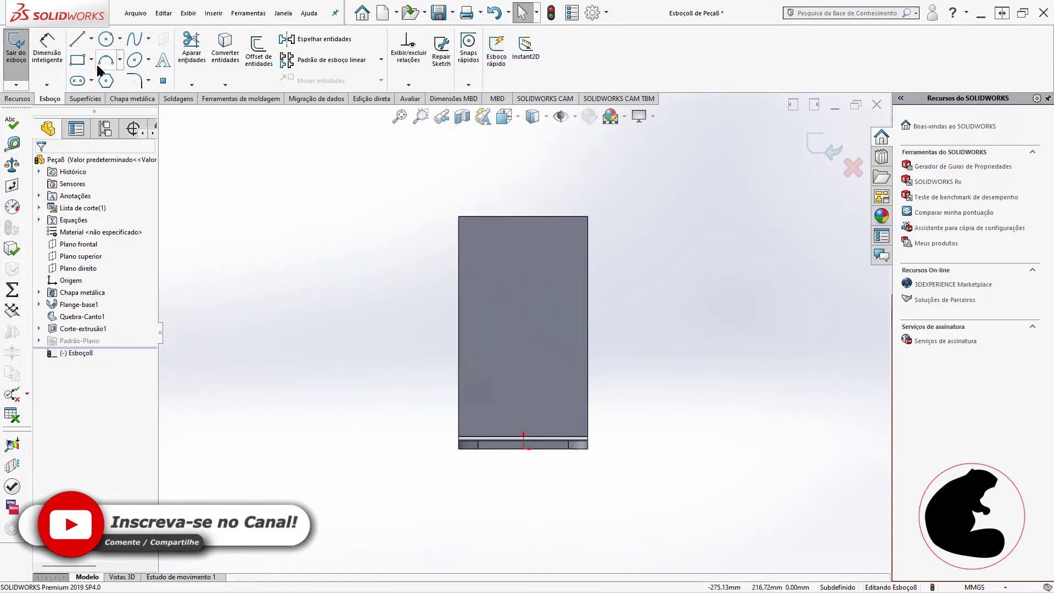
Step: Draw a vertical straight slot with two circles side by side below it
click(78, 81)
click(523, 256)
click(524, 336)
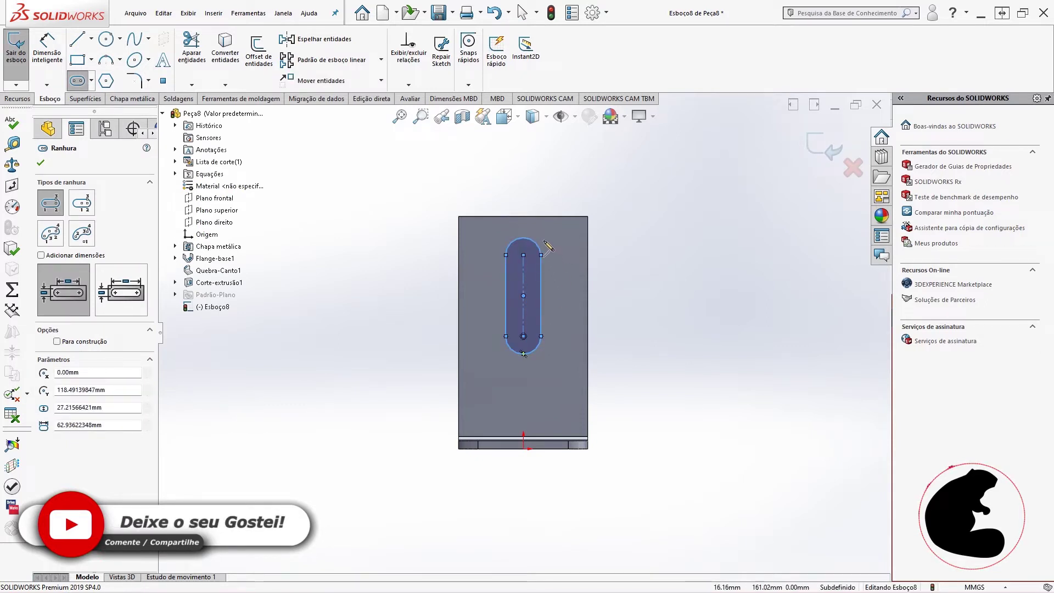
click(108, 41)
click(490, 405)
click(556, 402)
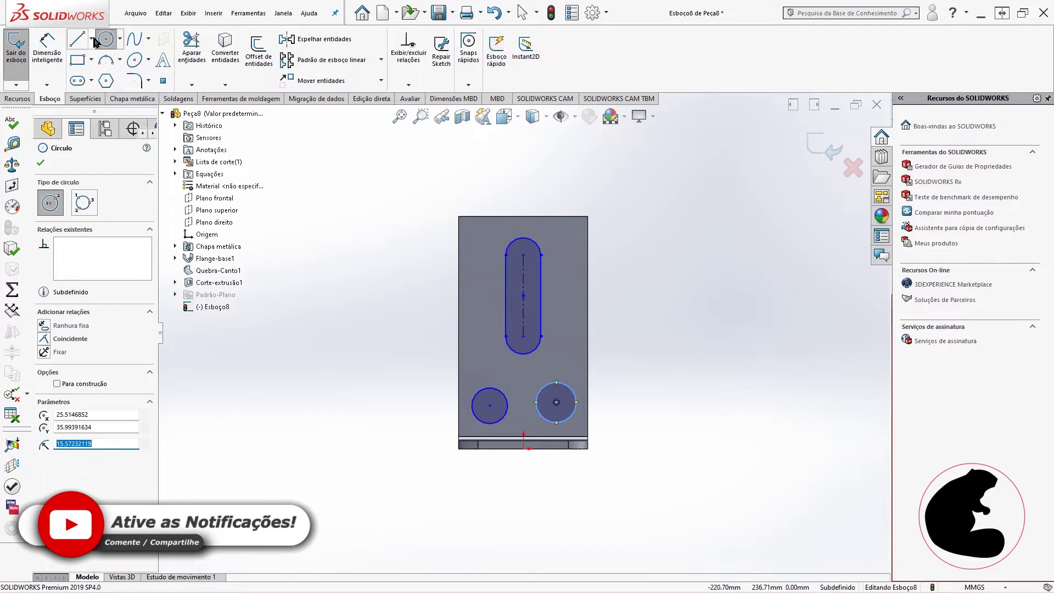
scroll(543, 324, down, 2)
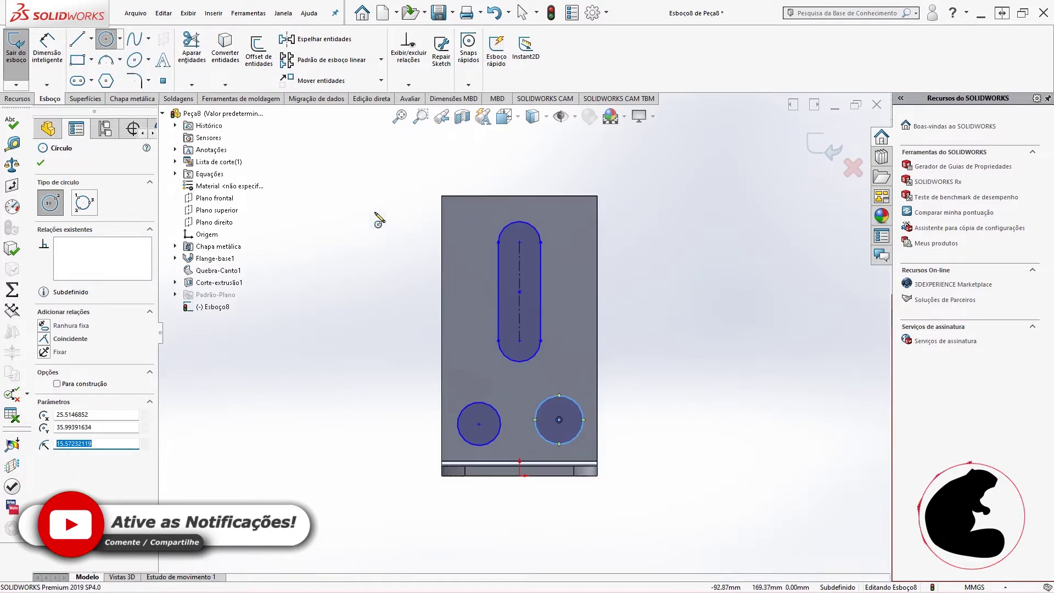
key(Escape)
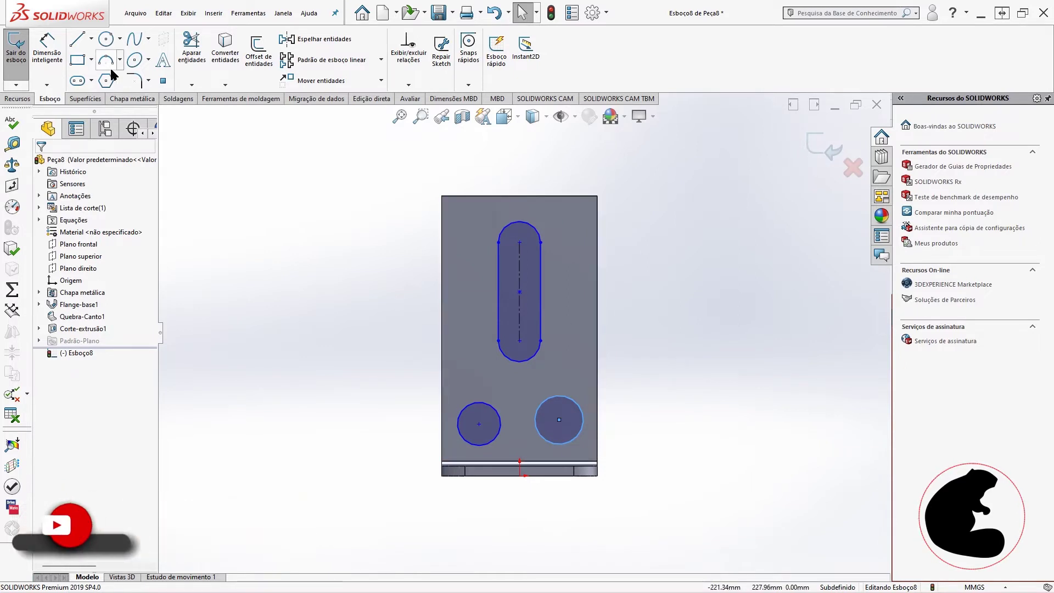
click(77, 42)
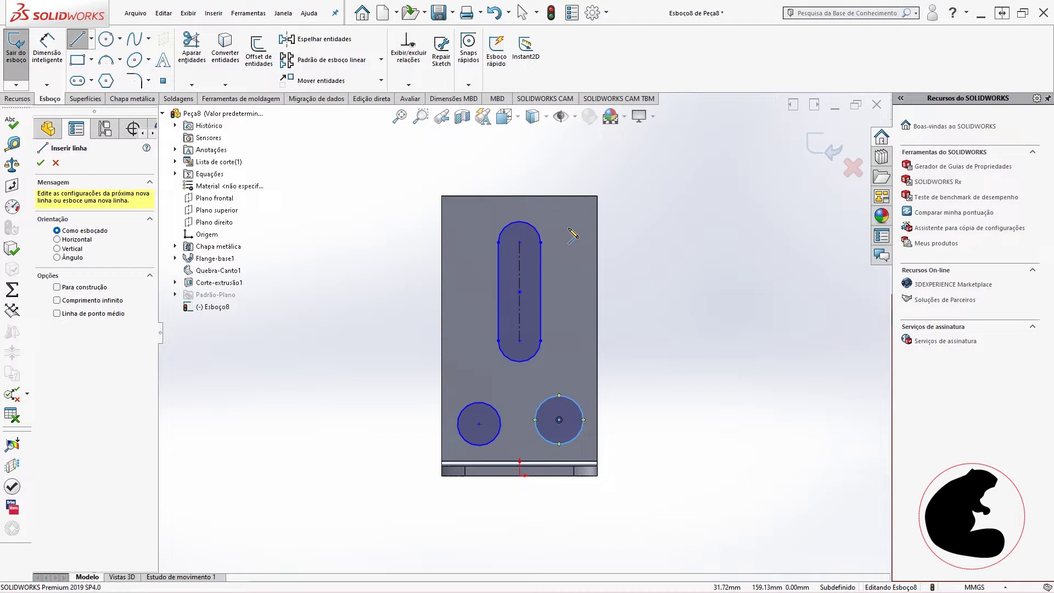
Step: Draw an arc from the flange's left edge curving in toward the slot
click(77, 38)
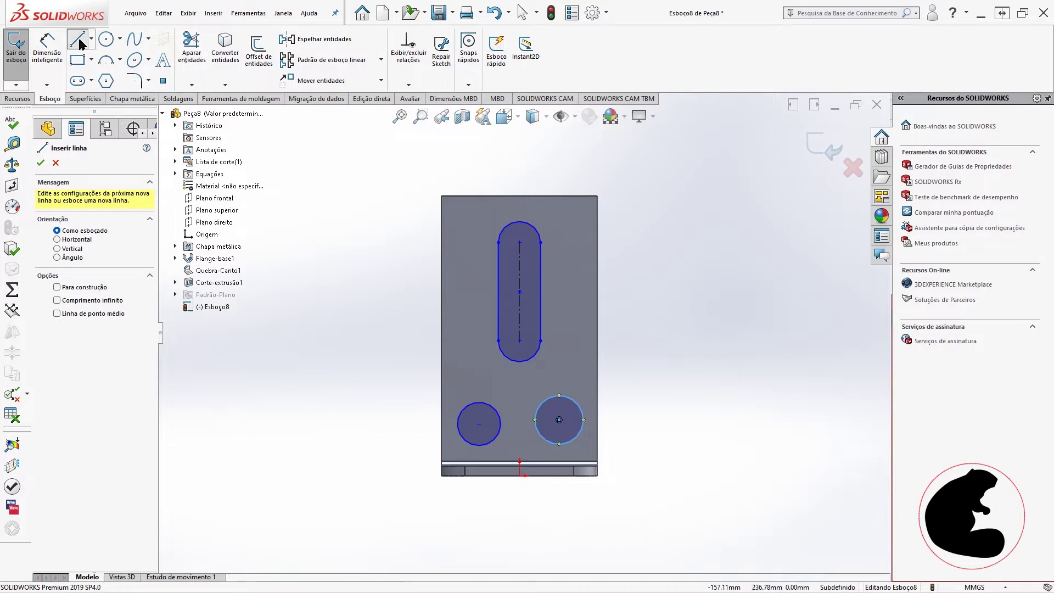
click(108, 59)
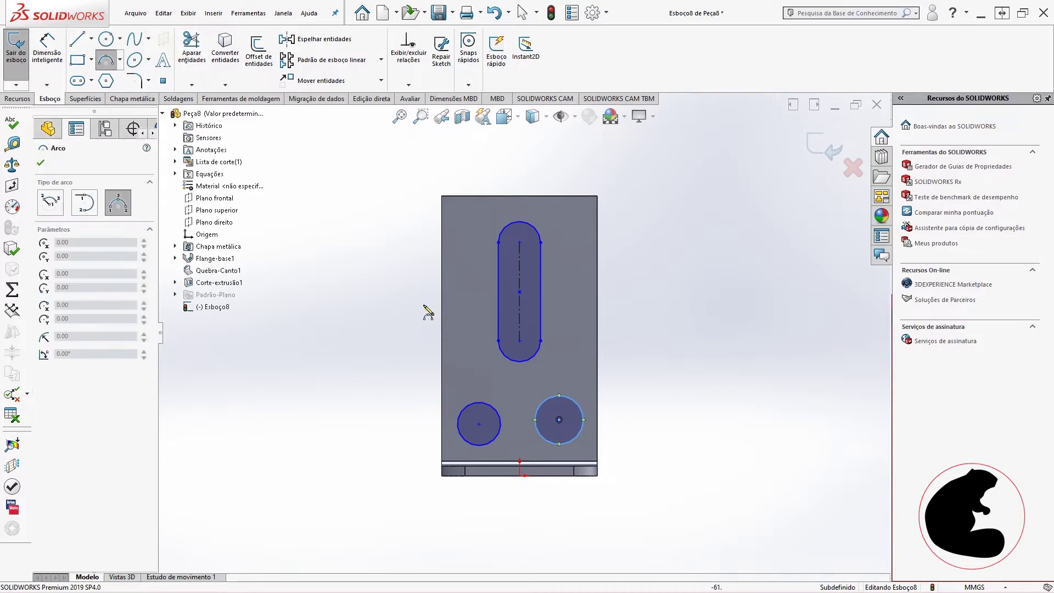
scroll(461, 360, down, 2)
scroll(465, 380, down, 3)
click(462, 402)
click(522, 378)
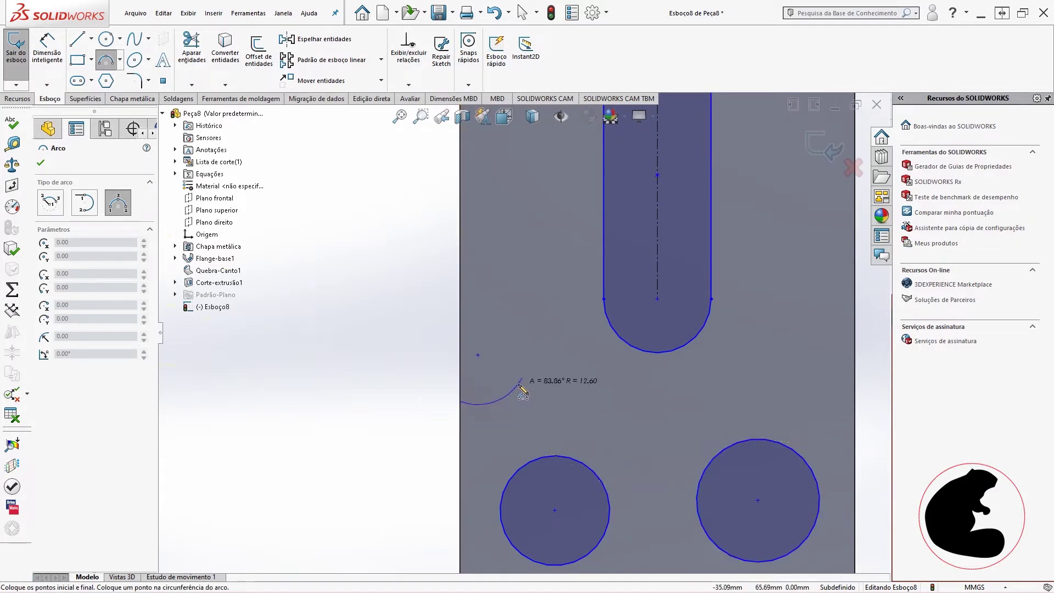
click(519, 398)
scroll(525, 335, up, 2)
Step: Continue the U outline with a vertical line, a tangent arc over the slot, and a right arc ending on the plate edge
click(77, 40)
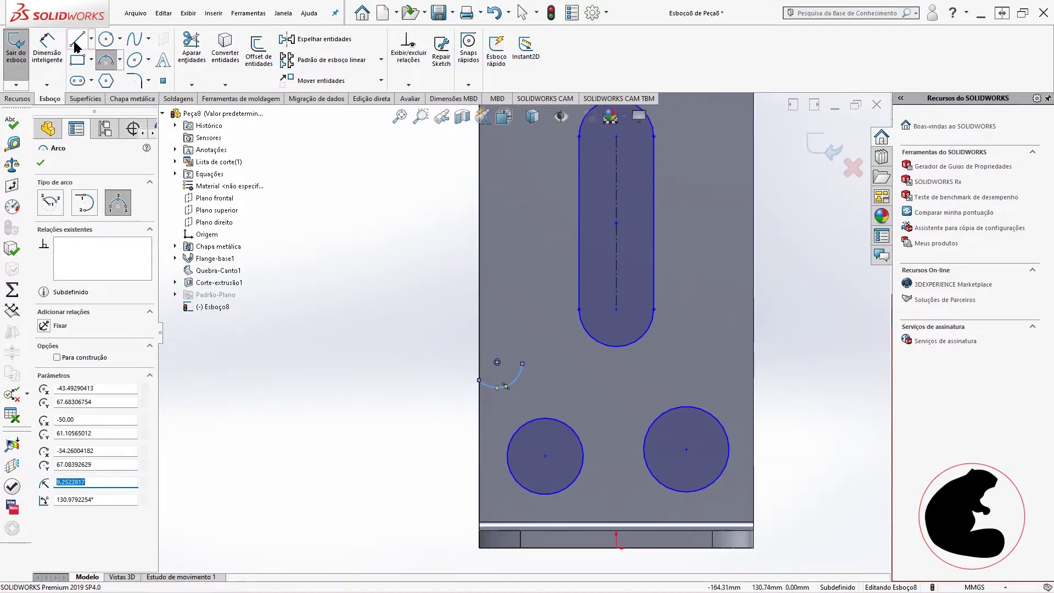
click(523, 364)
scroll(571, 189, up, 1)
scroll(529, 211, down, 3)
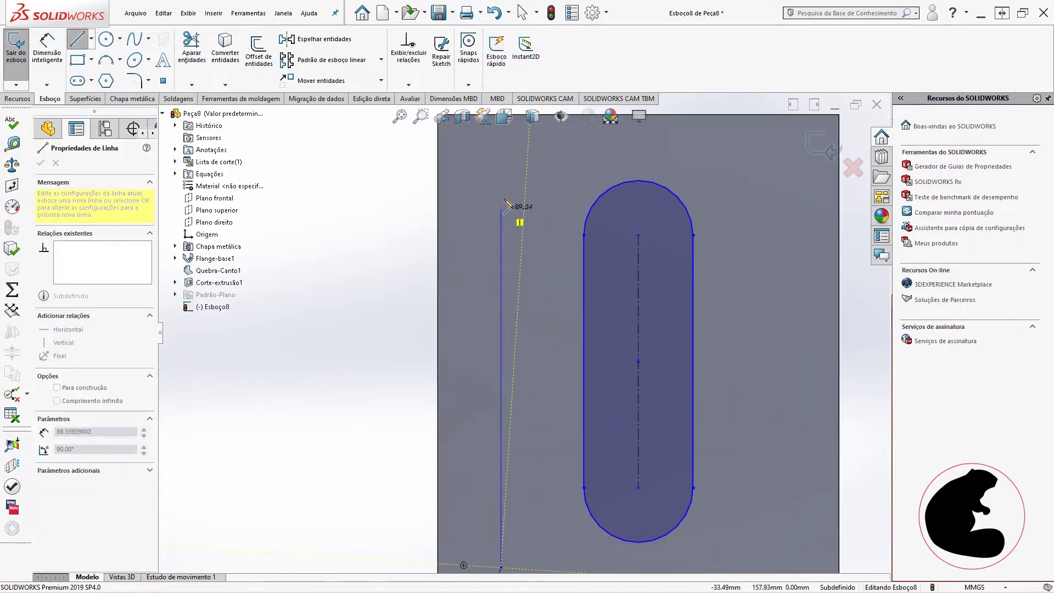
click(501, 182)
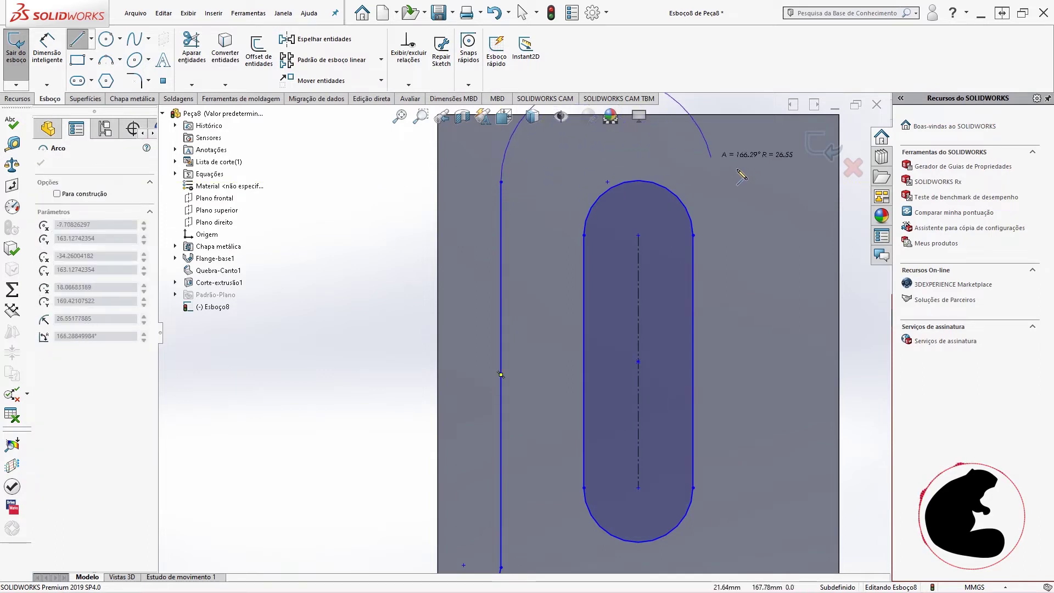
click(765, 182)
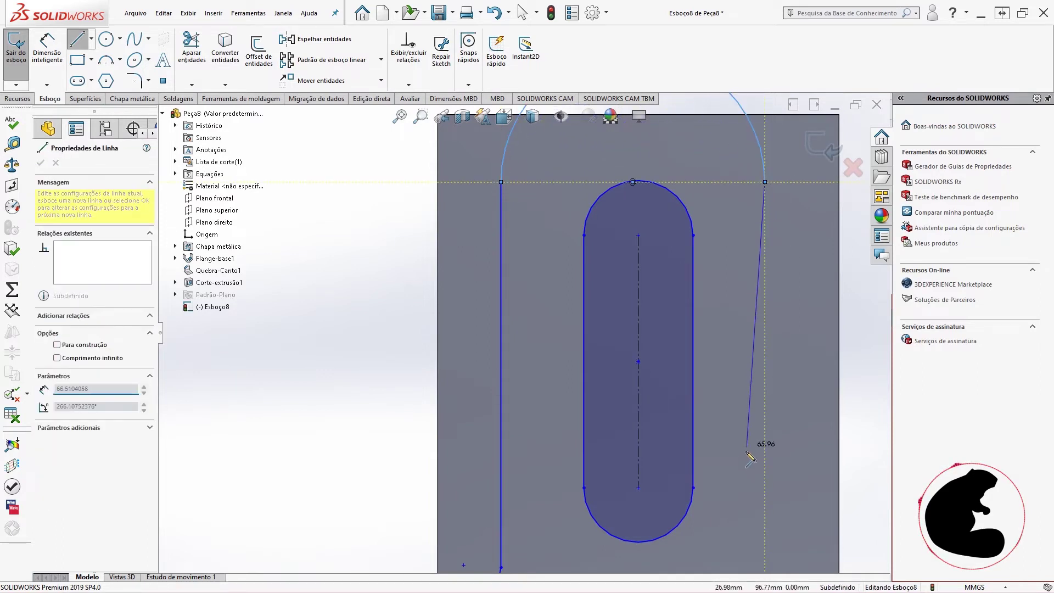
key(z)
click(691, 478)
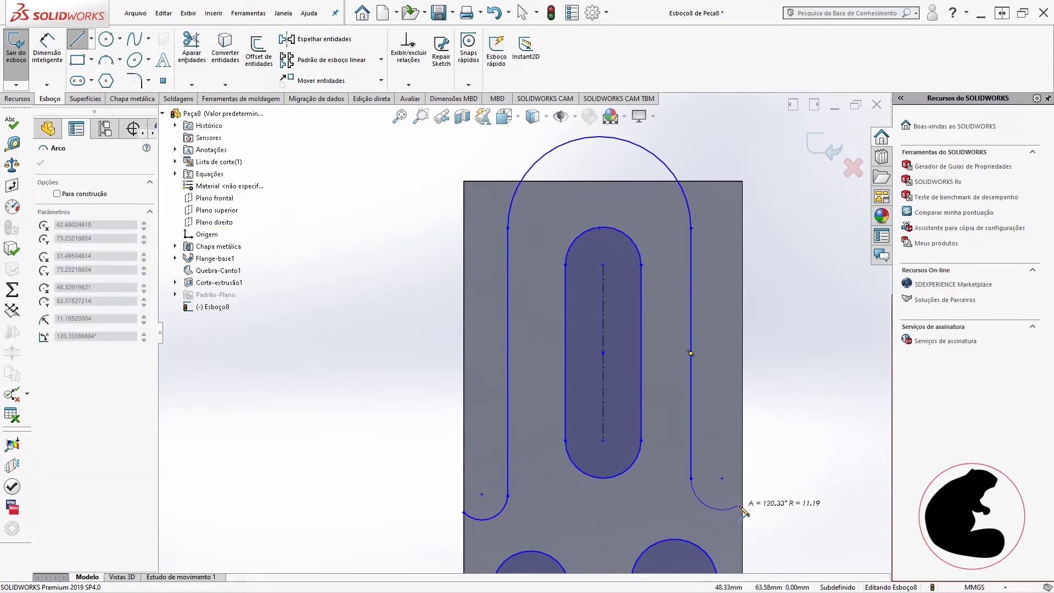
click(743, 507)
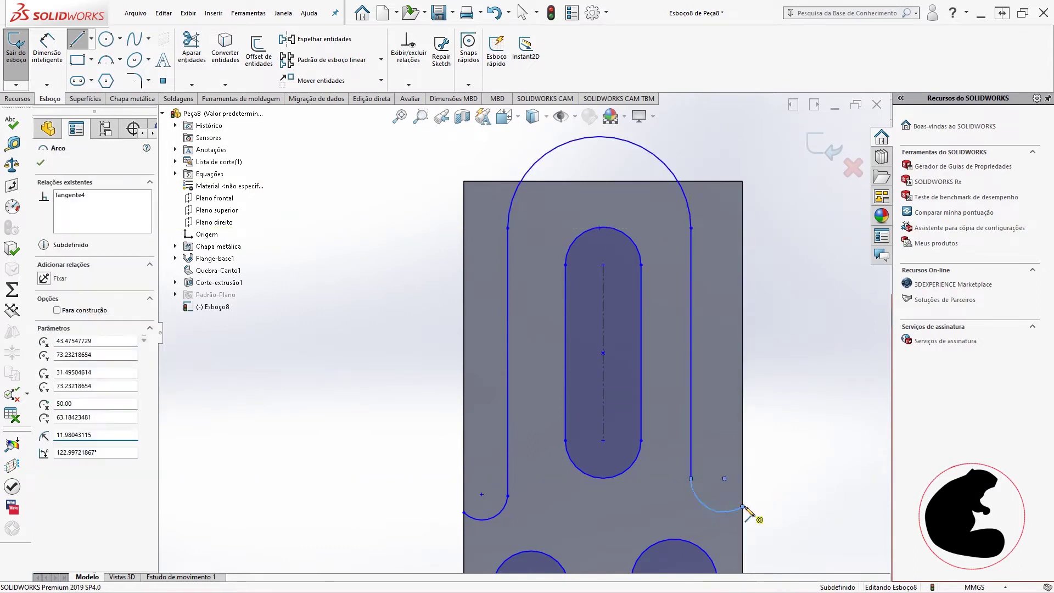
key(Escape)
click(743, 507)
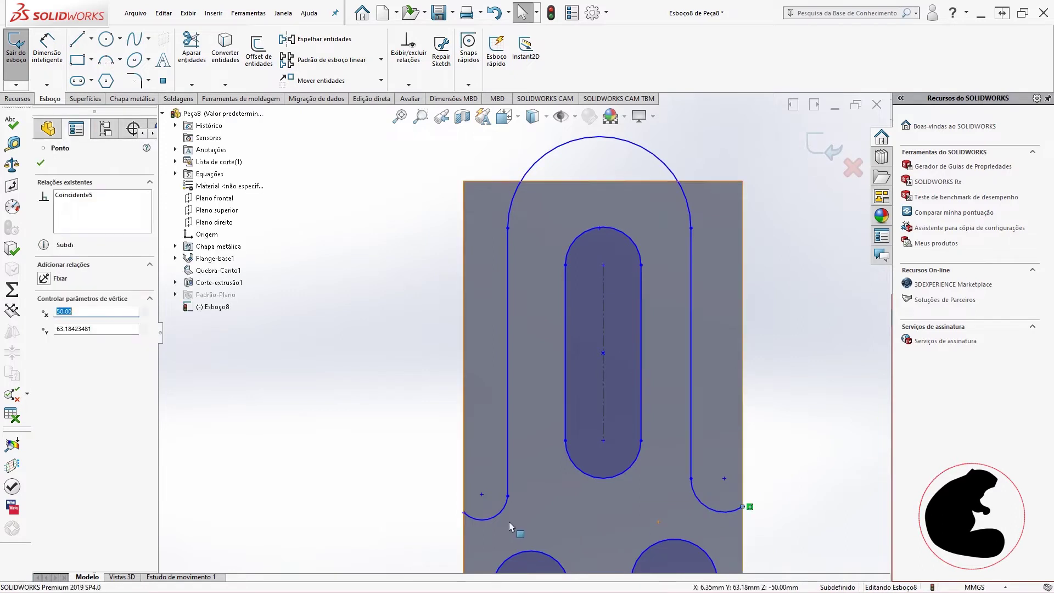
Step: Make the two lower arc endpoints horizontal and the two fillet arcs equal
ctrl+click(464, 512)
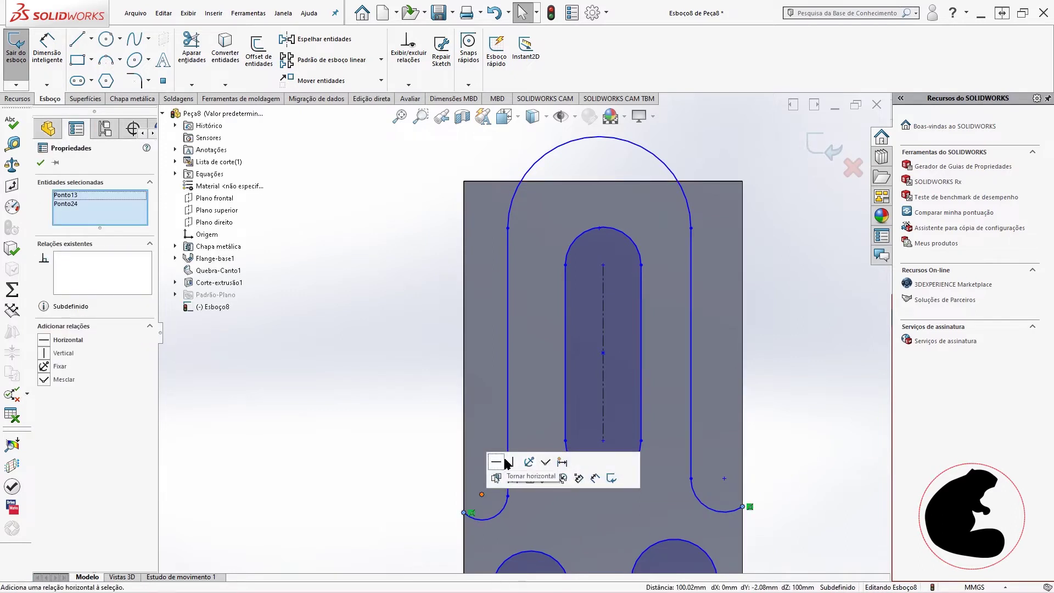
click(496, 462)
key(Escape)
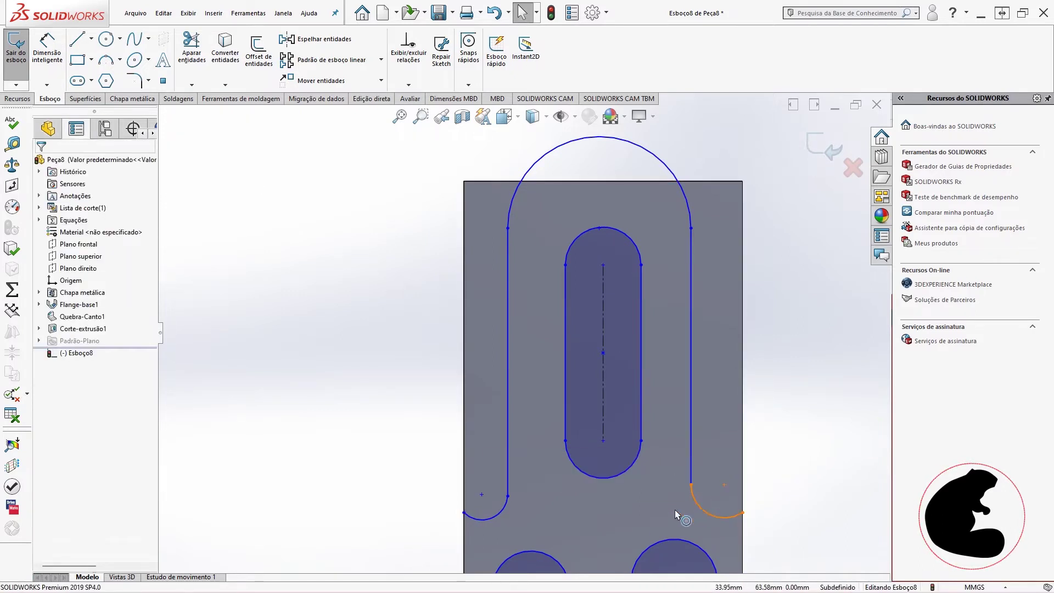
click(690, 507)
ctrl+click(505, 506)
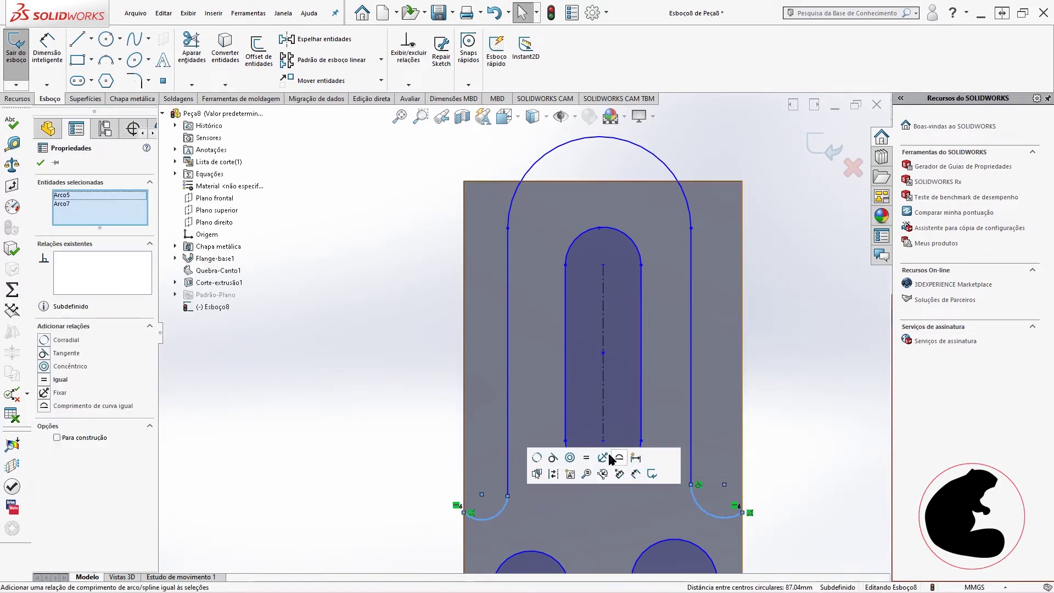
click(615, 467)
key(Escape)
scroll(536, 494, down, 1)
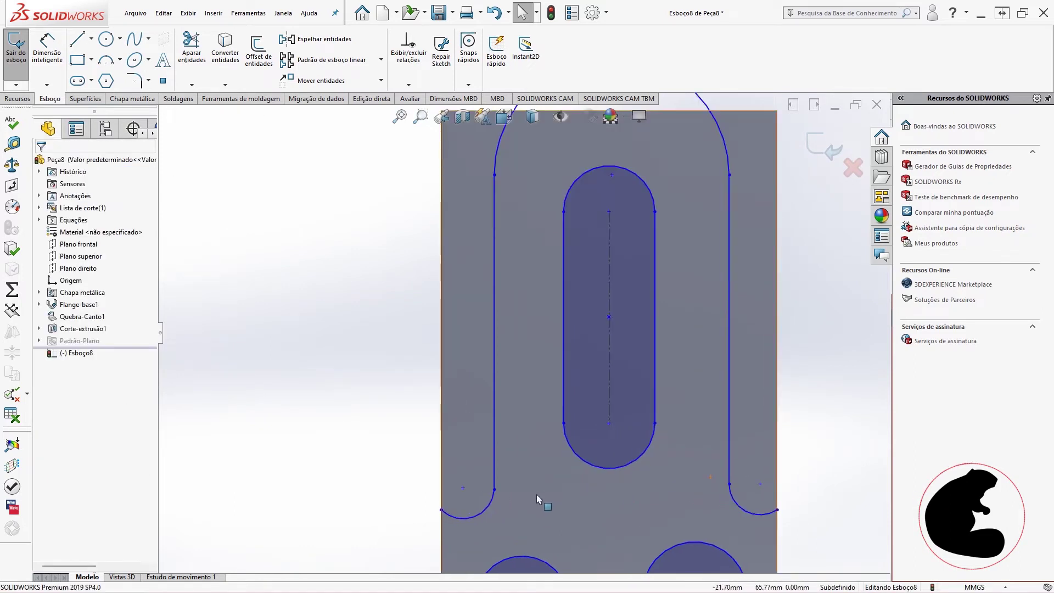
scroll(536, 494, down, 1)
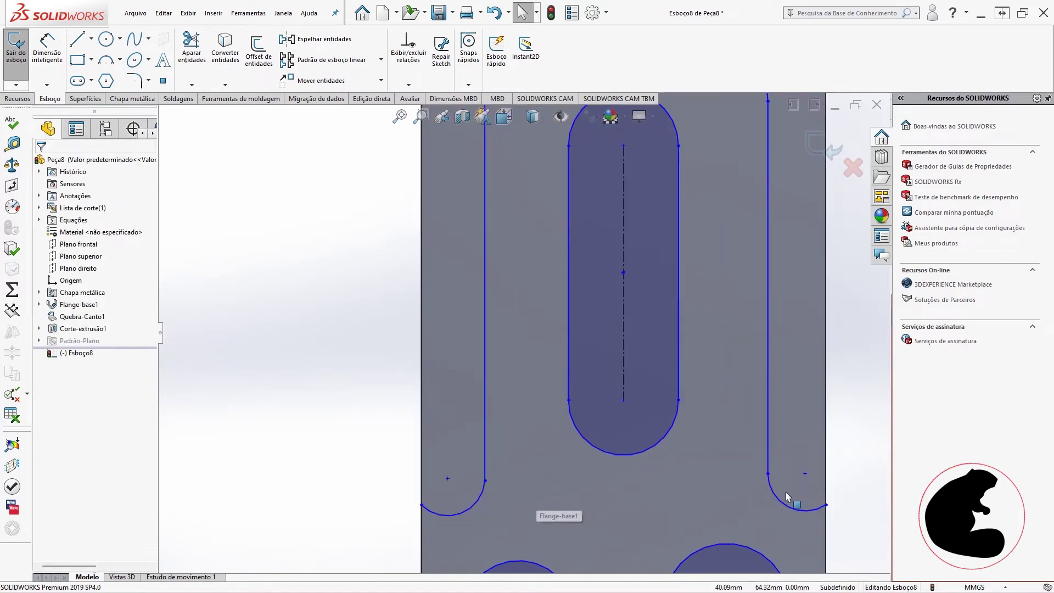
Step: Check the lower arc-line pairs, then place the right arc's endpoint on the plate's right edge
click(481, 489)
ctrl+click(484, 466)
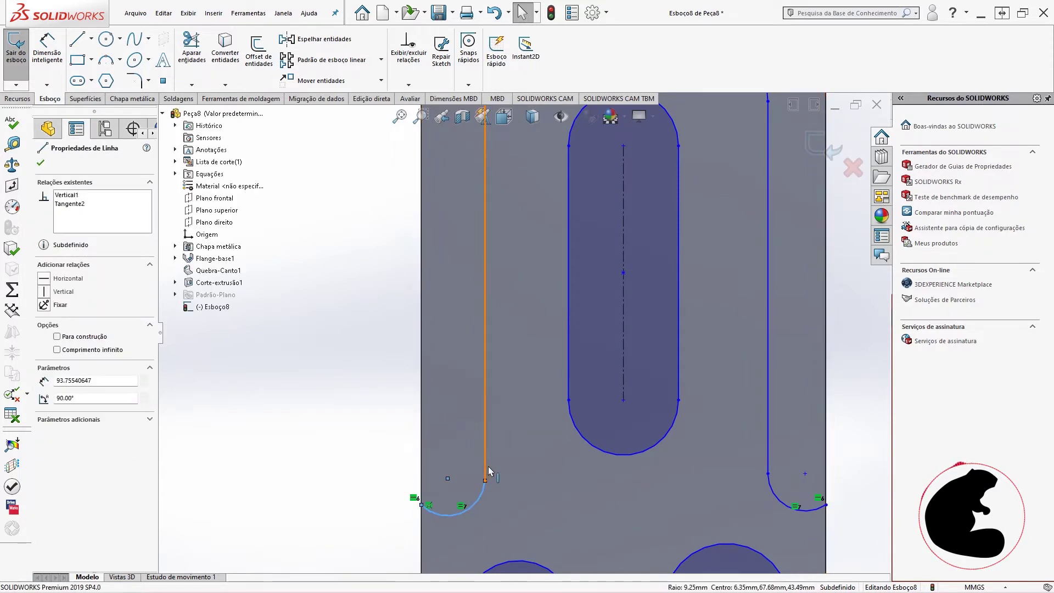
key(Escape)
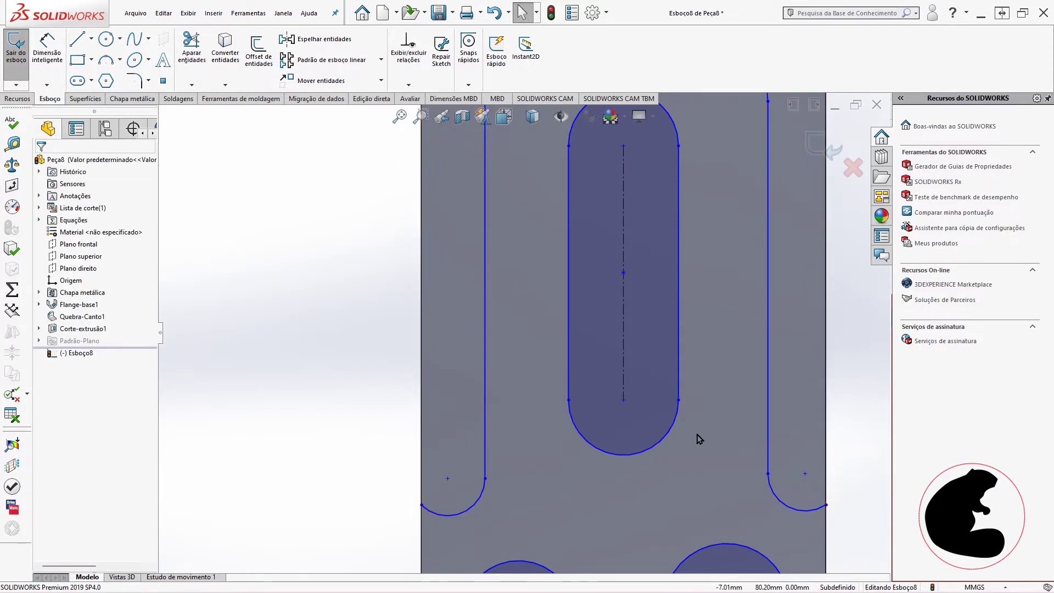
click(768, 471)
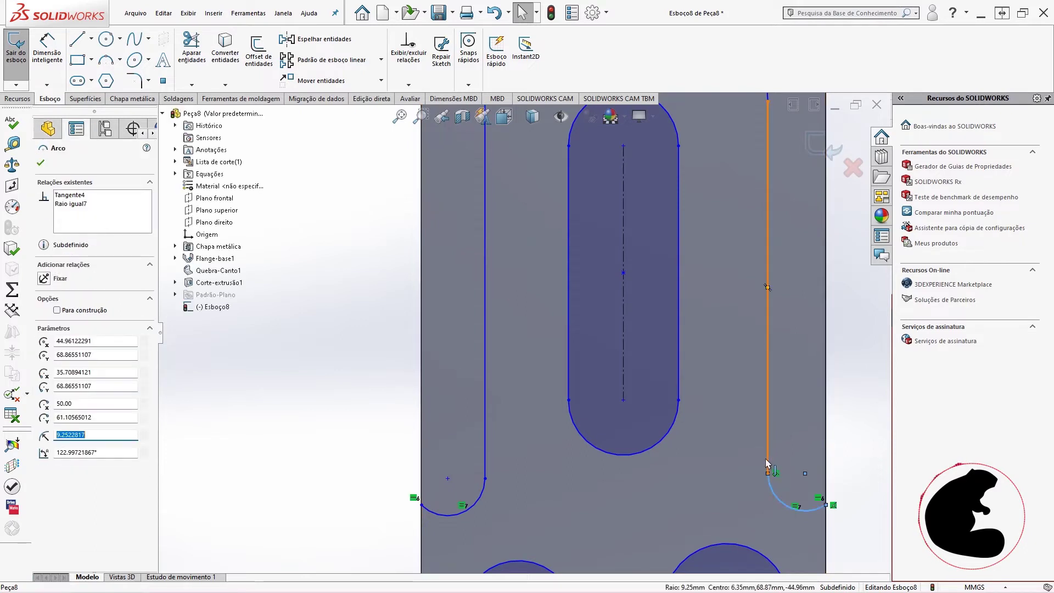
ctrl+click(768, 467)
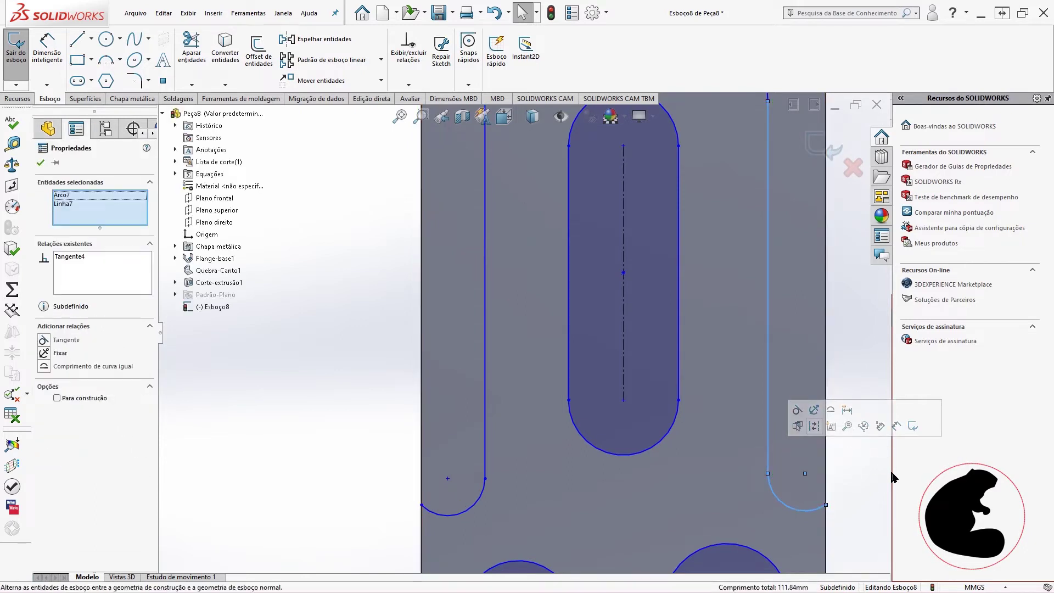
key(Escape)
click(805, 473)
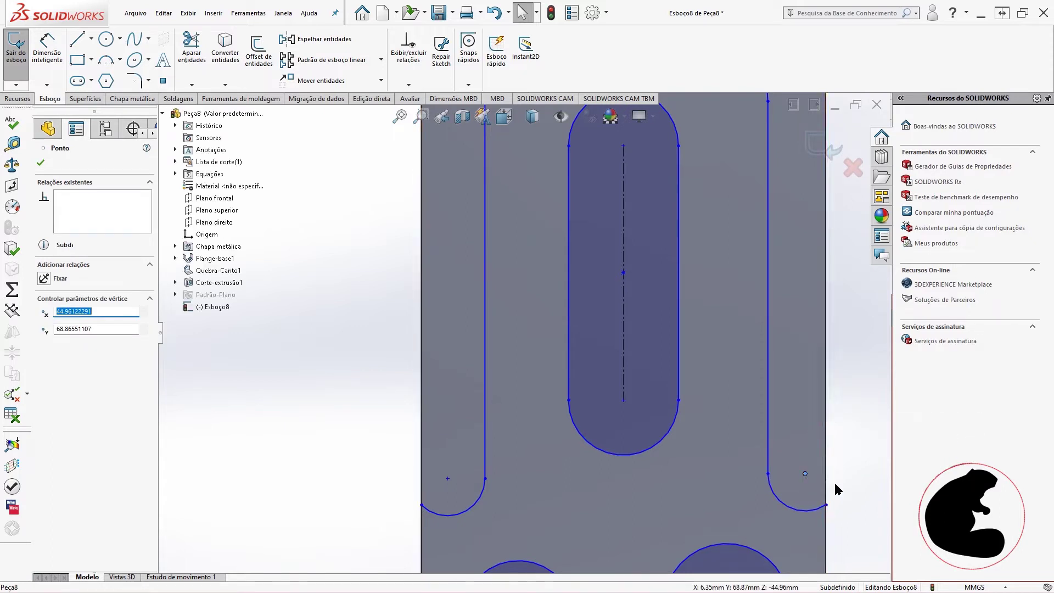
key(Escape)
ctrl+click(827, 471)
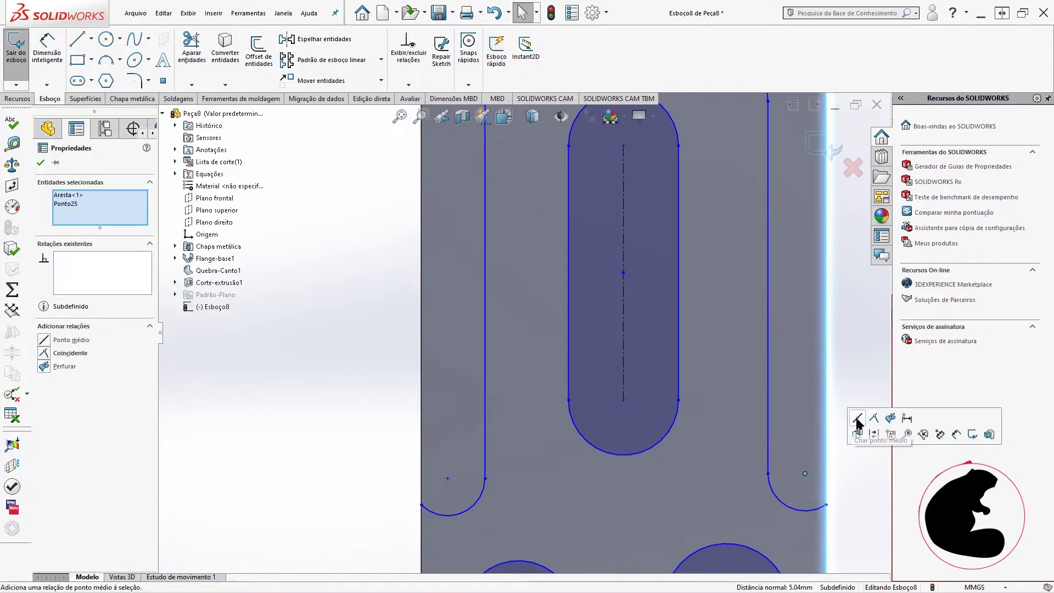
click(874, 423)
click(868, 487)
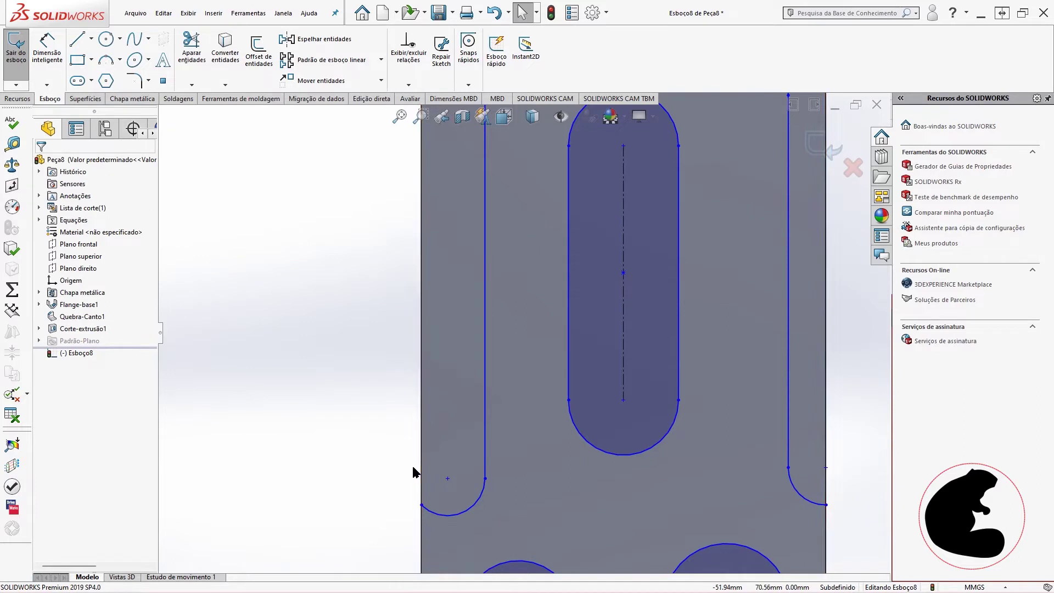
Step: Place the left arc's endpoint on the plate's left edge and drag the left side narrower
click(448, 478)
ctrl+click(421, 456)
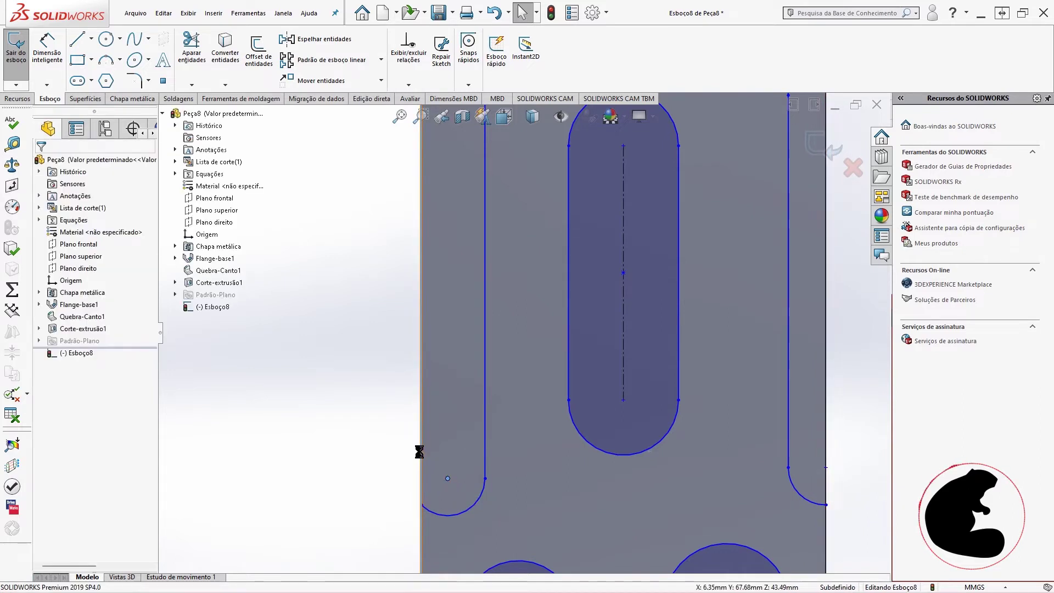
click(468, 404)
click(351, 446)
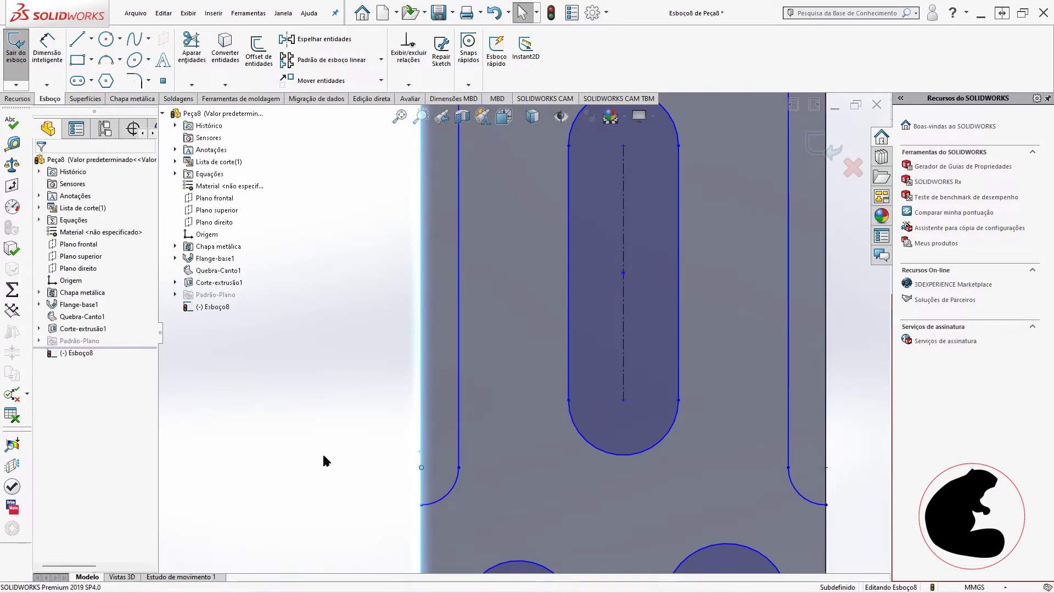
scroll(565, 476, down, 2)
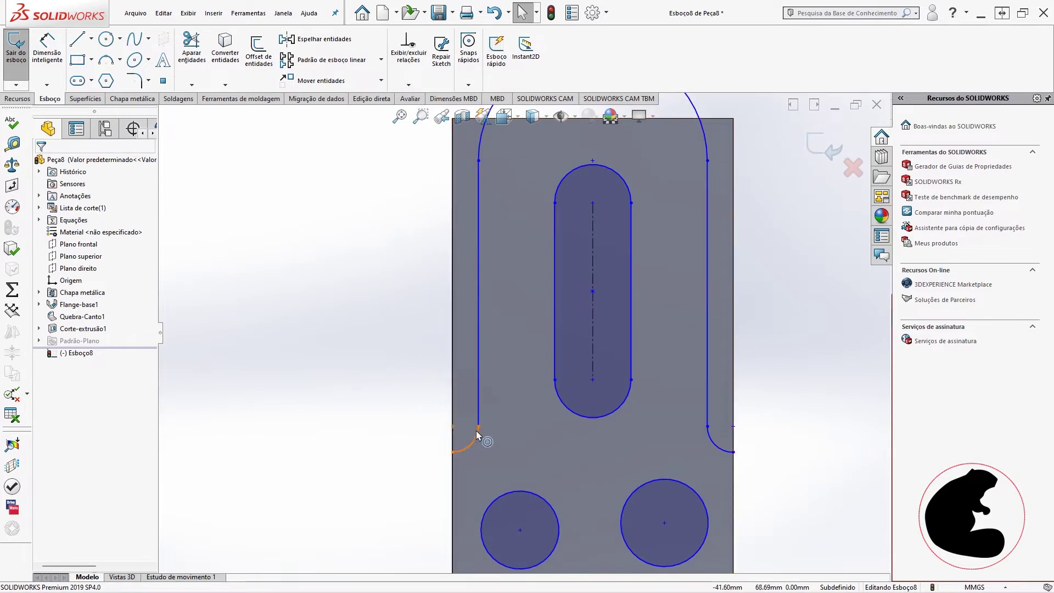
drag(481, 433, 506, 432)
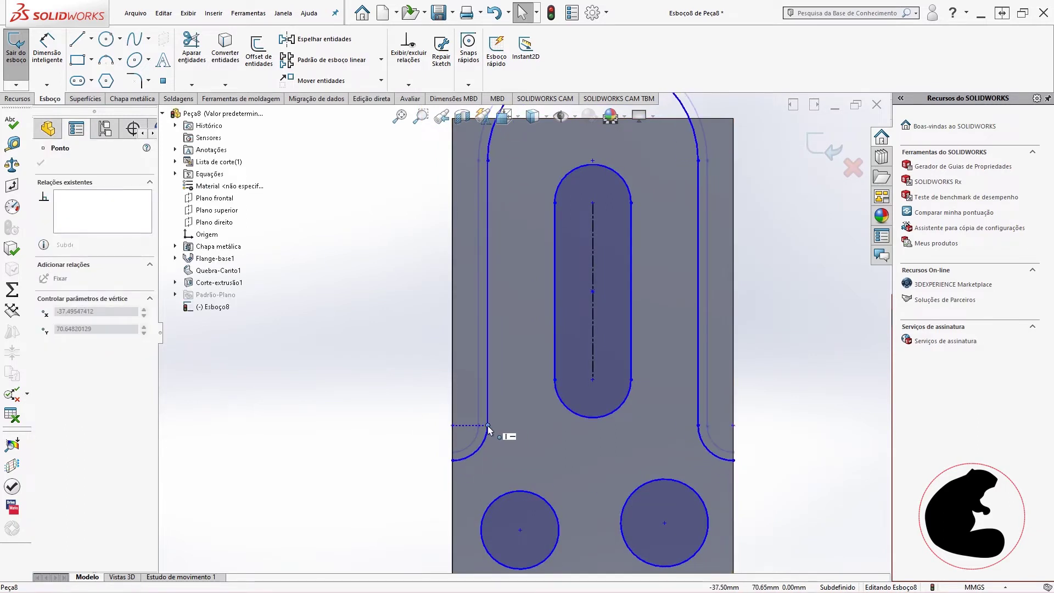
drag(506, 431, 506, 428)
click(812, 378)
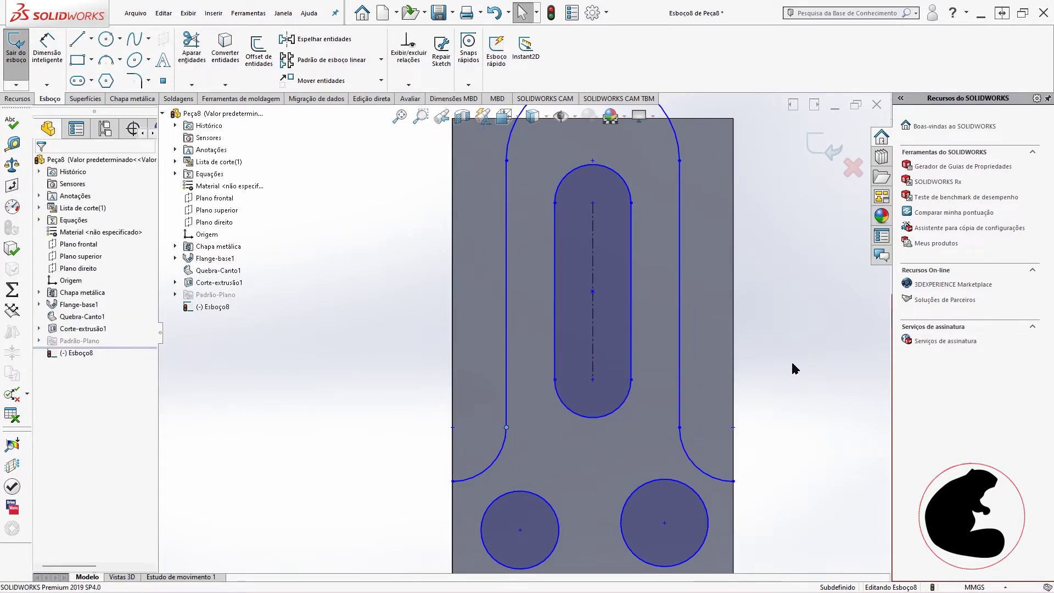
scroll(698, 308, up, 2)
scroll(696, 308, down, 2)
scroll(520, 289, up, 2)
scroll(512, 290, down, 1)
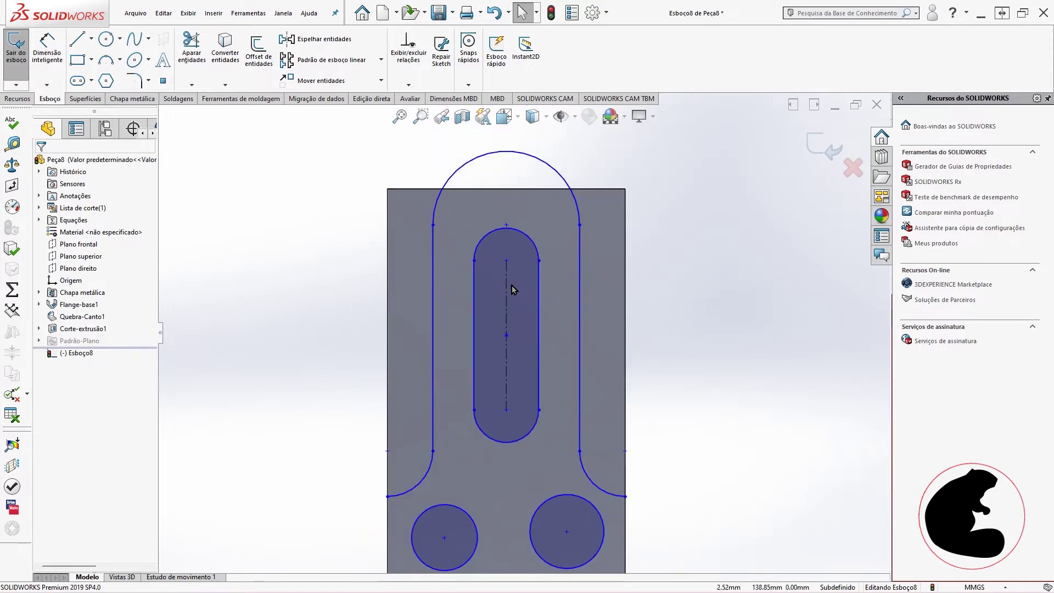
scroll(566, 270, up, 1)
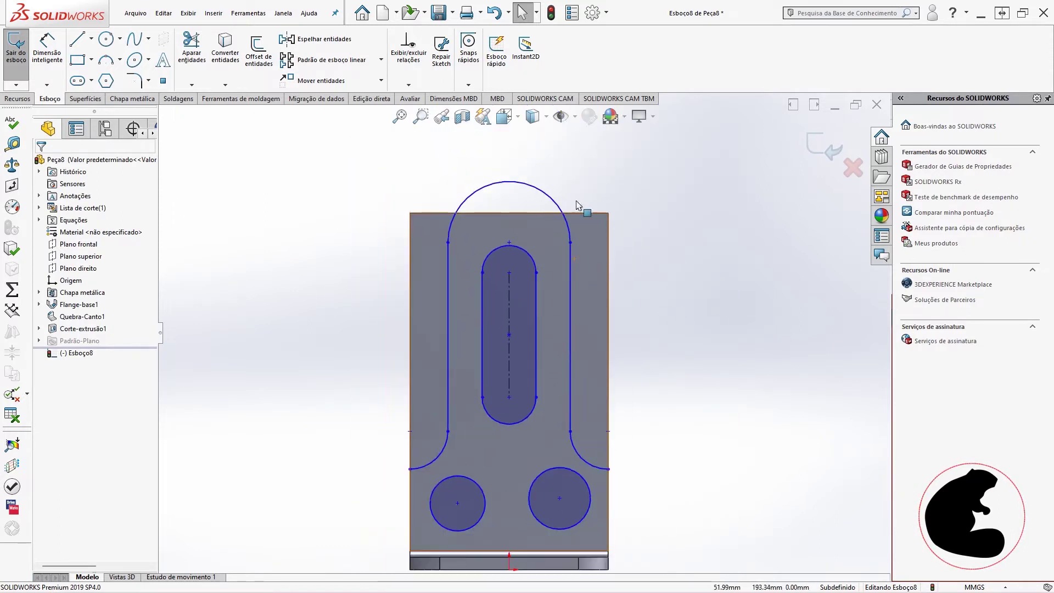
scroll(512, 238, down, 3)
Step: Make the top arc tangent to the plate's top edge and adjust the outer arc's right endpoint
click(515, 270)
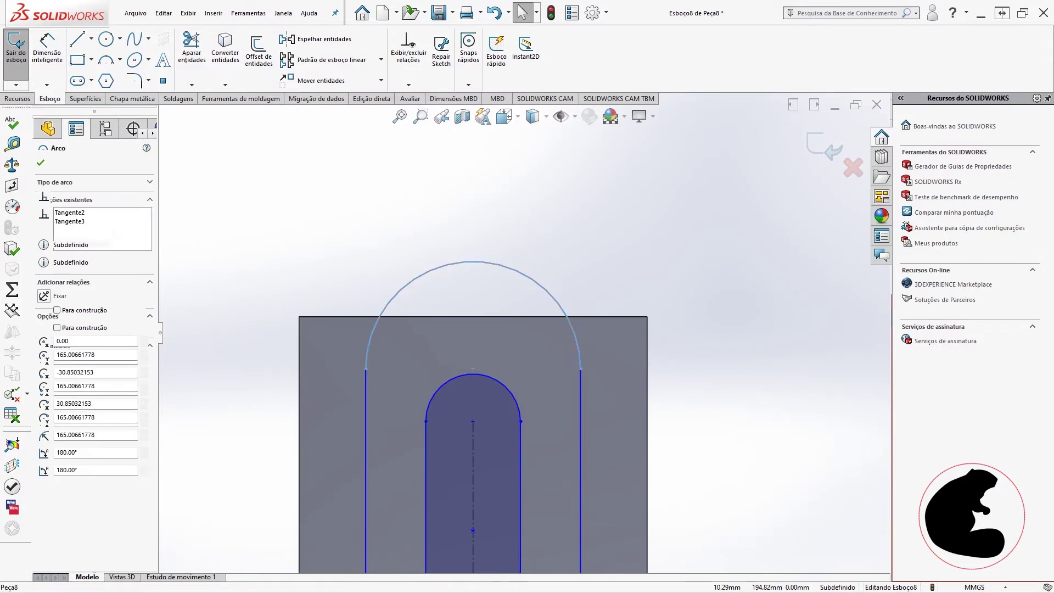
ctrl+click(593, 318)
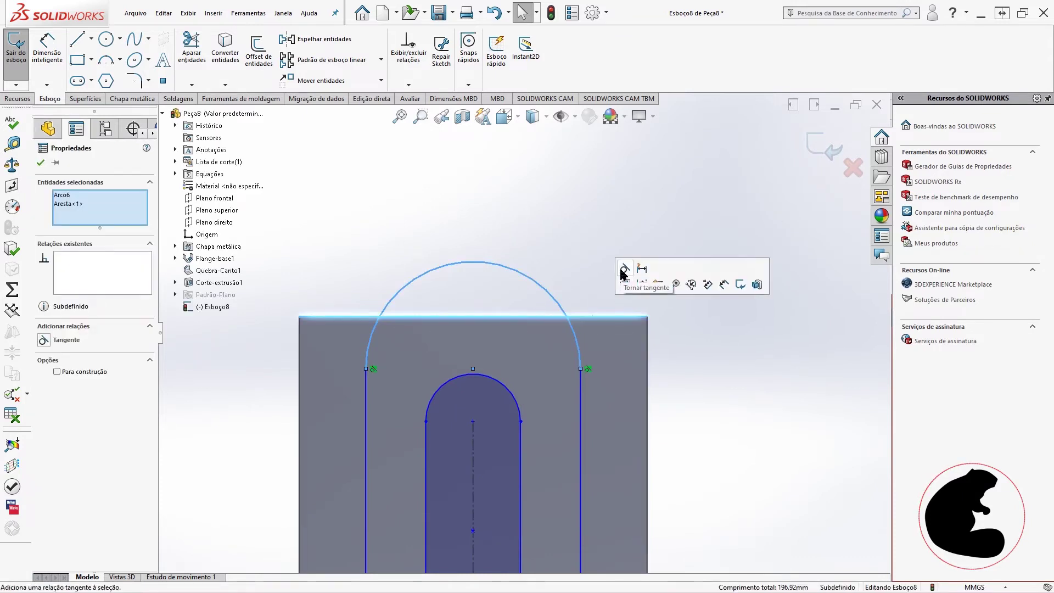
click(625, 269)
scroll(822, 456, up, 2)
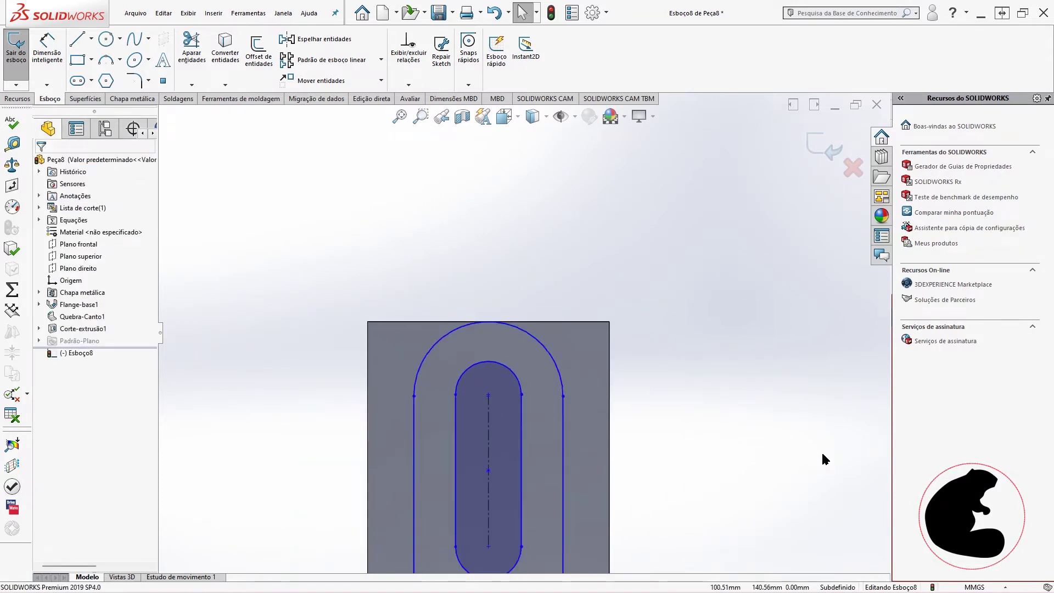
scroll(645, 486, up, 2)
scroll(500, 387, down, 3)
scroll(501, 387, down, 2)
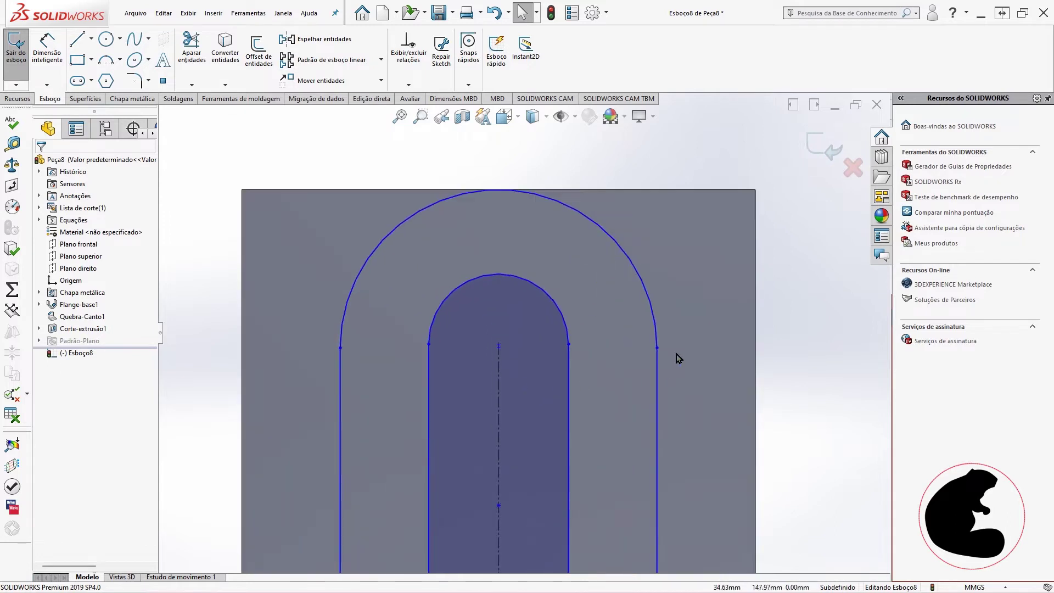
drag(659, 348, 677, 329)
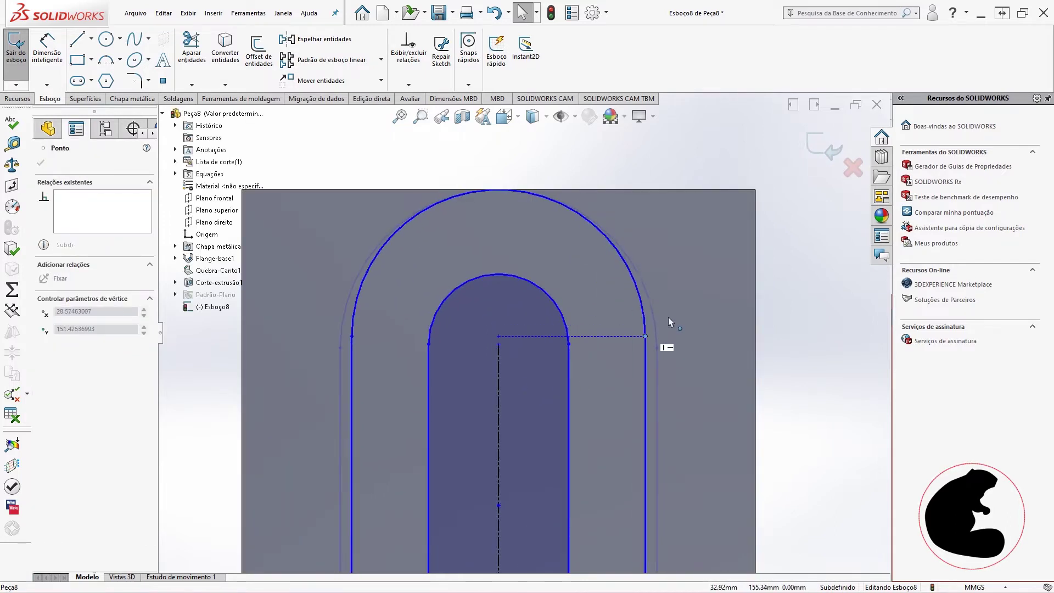
Step: Inspect the outer vertical lines' relations by selecting each, then deselect
click(655, 378)
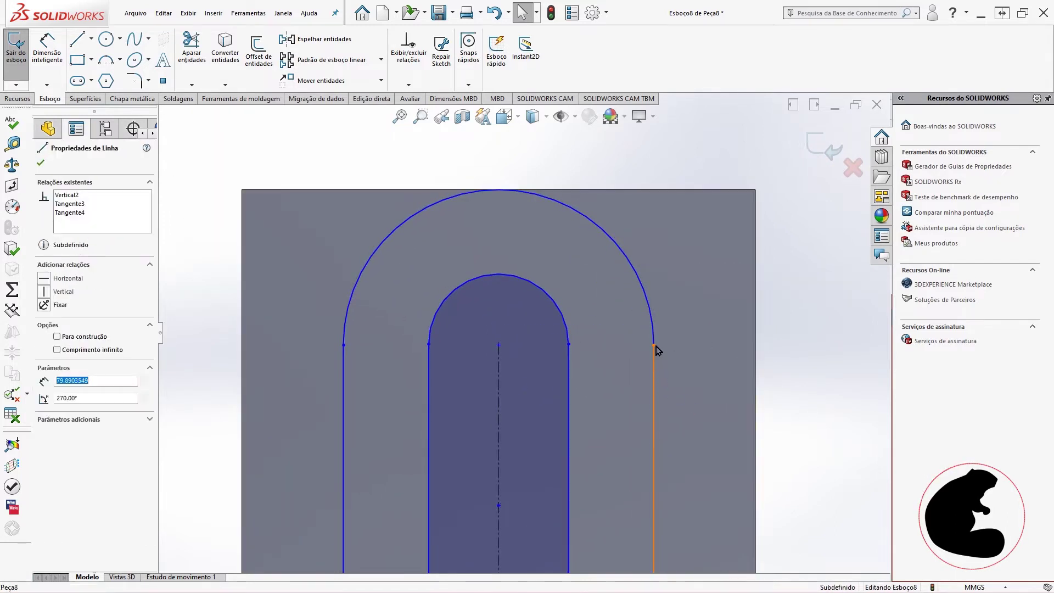
ctrl+click(405, 363)
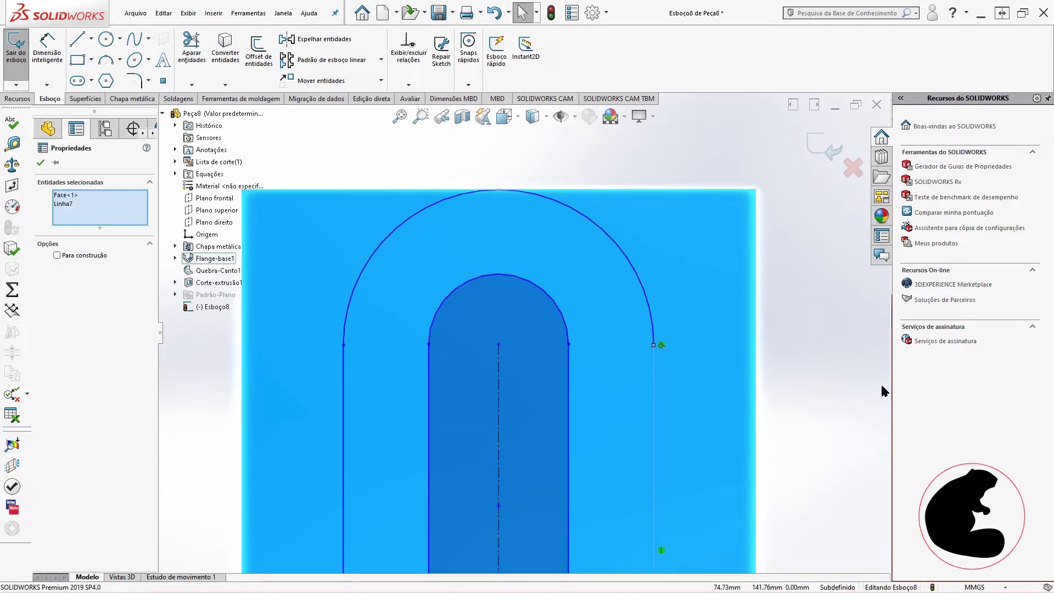
key(Escape)
click(344, 365)
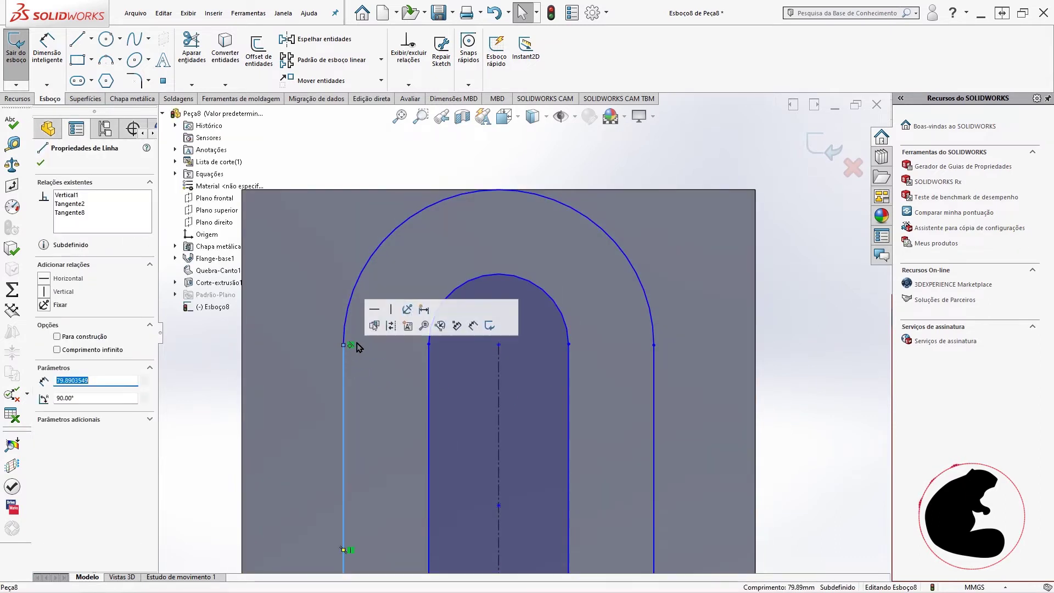
key(z)
key(Escape)
key(z)
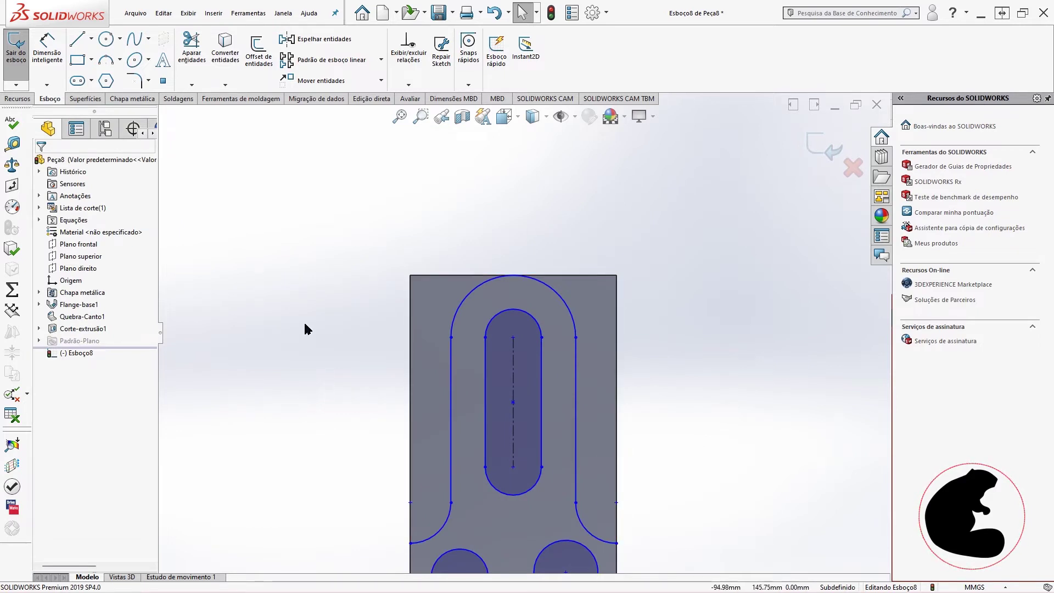
Step: Draw a closed rectangle of lines spanning the sheet's top edge
click(77, 43)
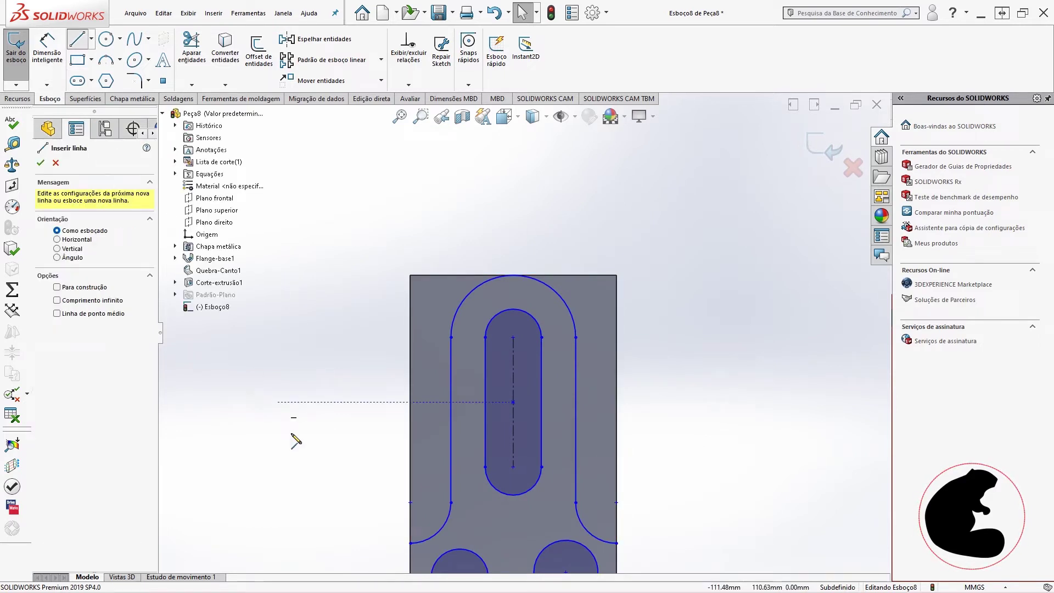
click(409, 543)
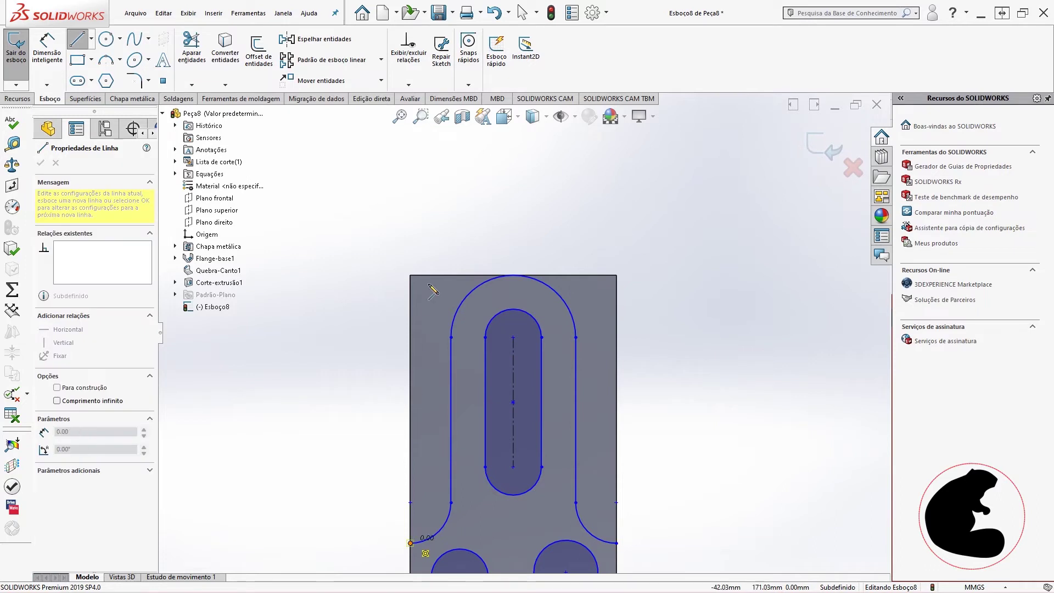
click(411, 227)
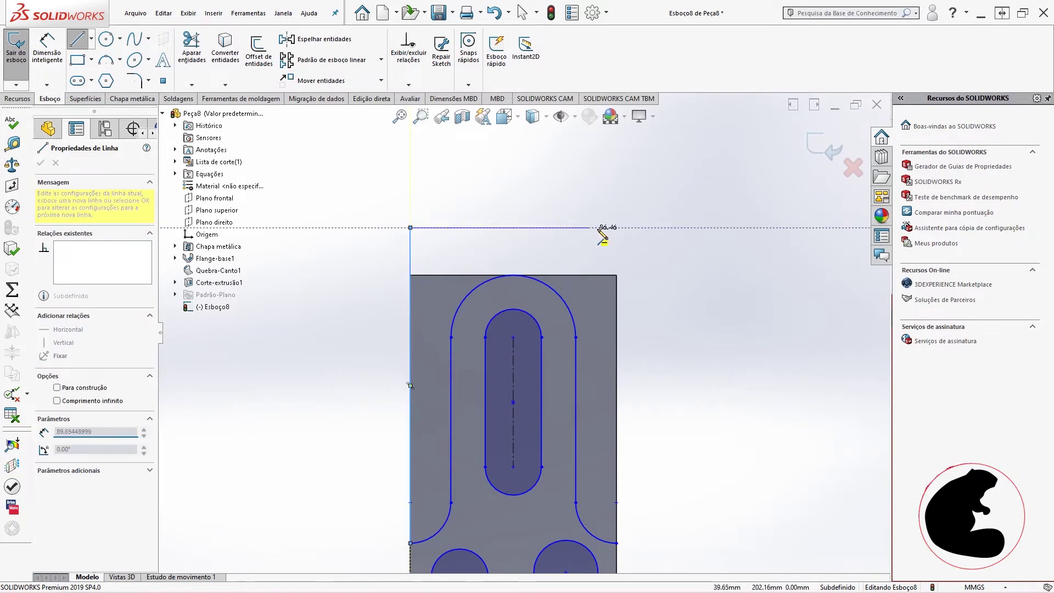
click(617, 228)
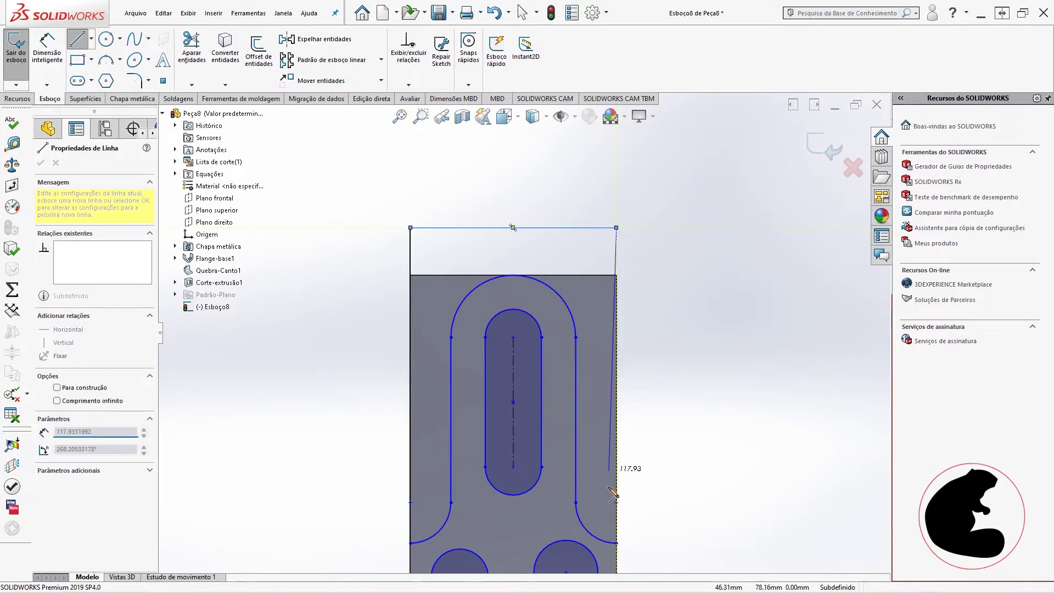
click(617, 544)
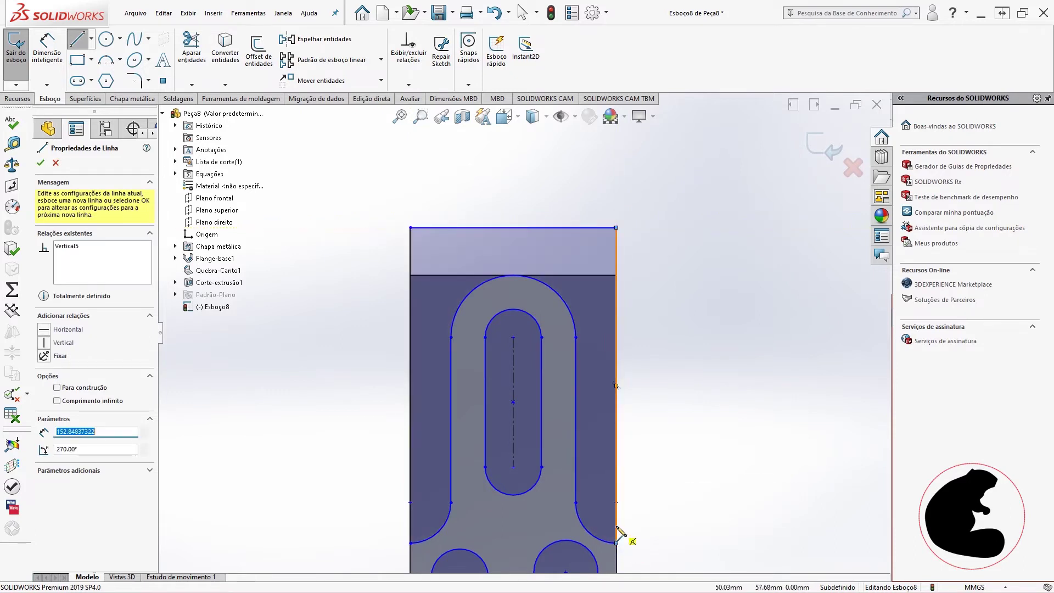
key(Escape)
scroll(621, 329, down, 2)
key(Escape)
scroll(621, 329, down, 2)
Step: Dimension the rectangle's height between its horizontal lines to 1 mm
key(d)
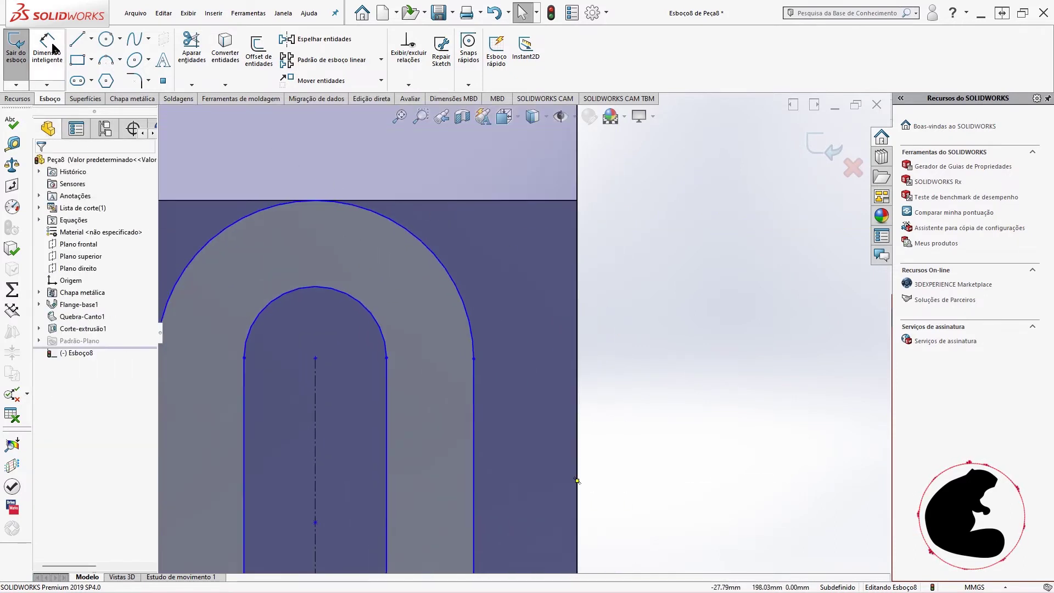
click(472, 201)
scroll(471, 203, up, 2)
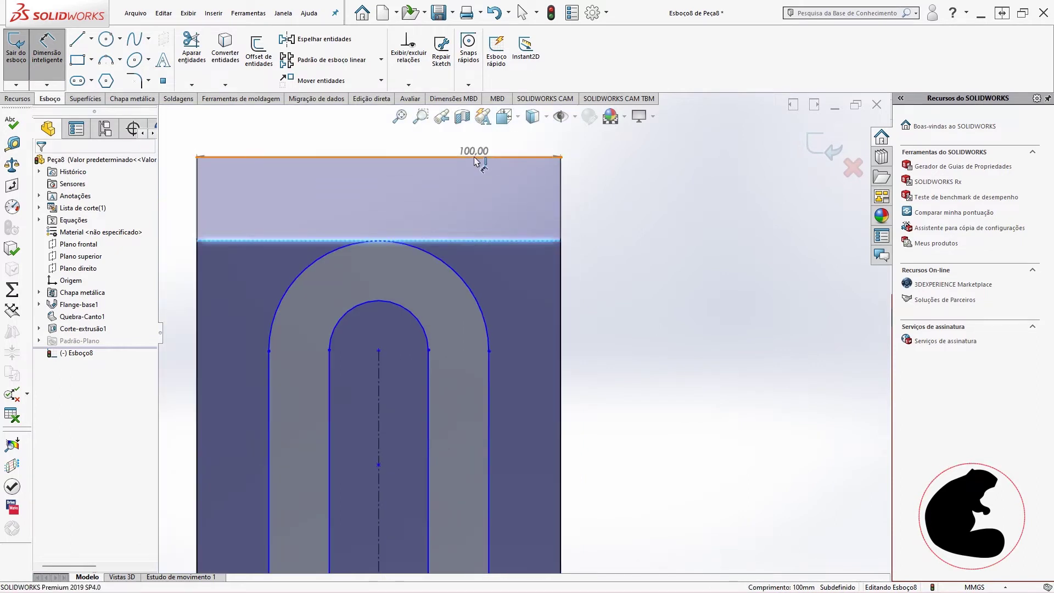
click(371, 240)
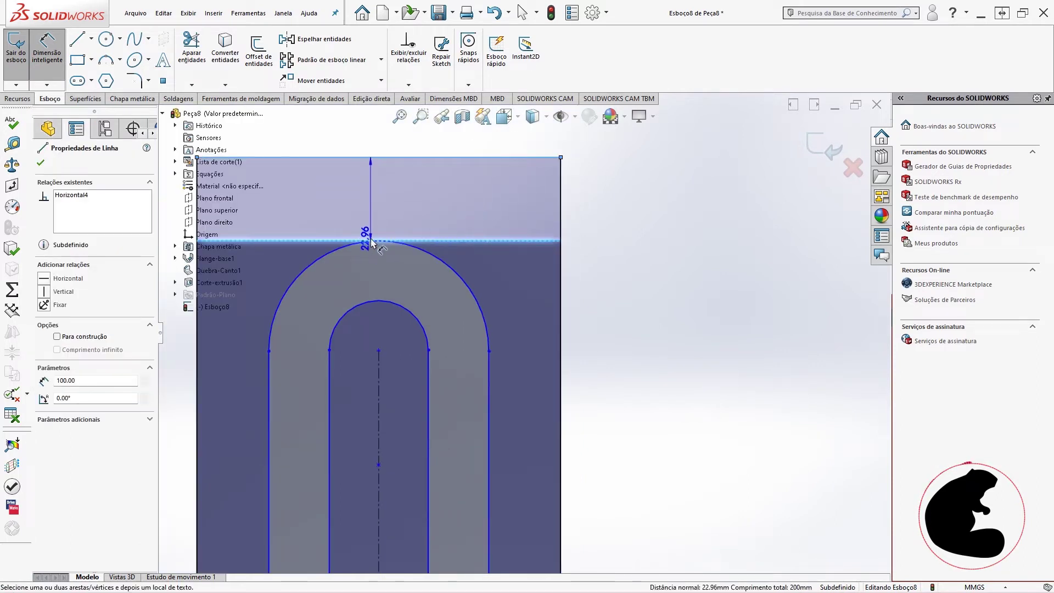
click(598, 199)
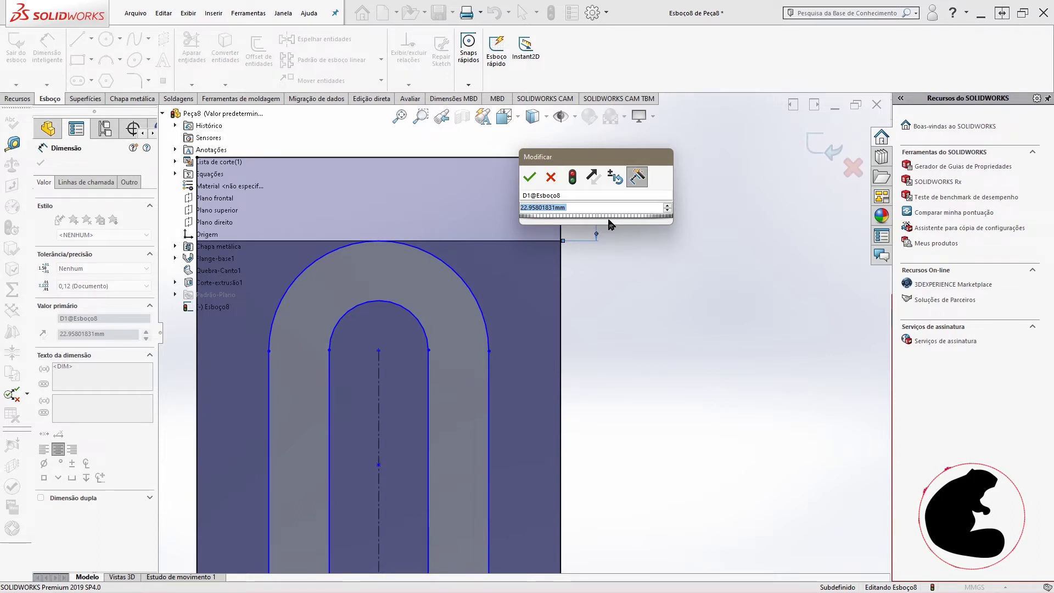
text(1)
key(Return)
scroll(588, 302, up, 3)
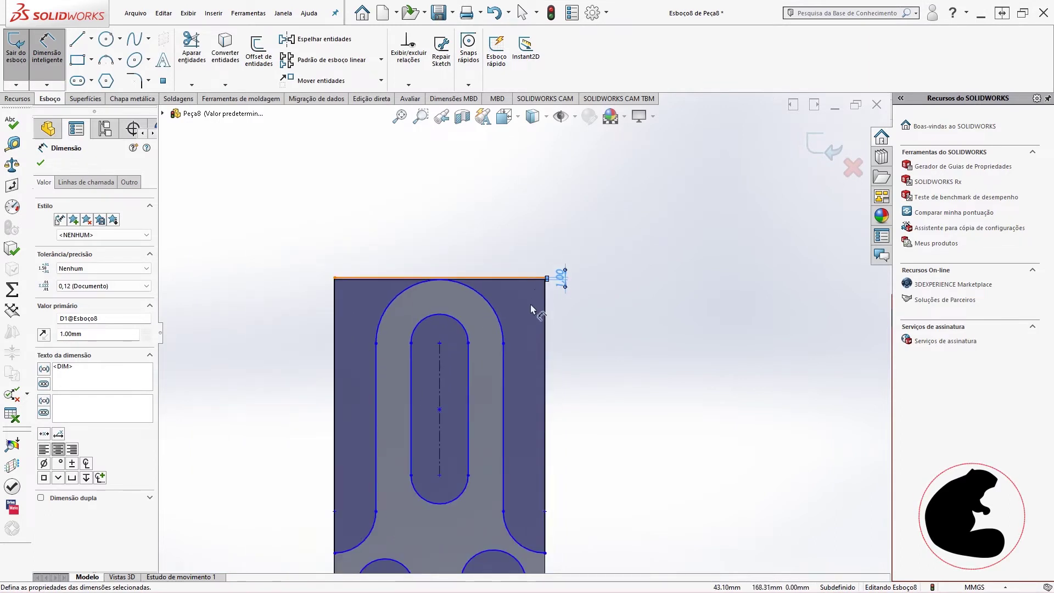
key(Escape)
scroll(454, 514, up, 2)
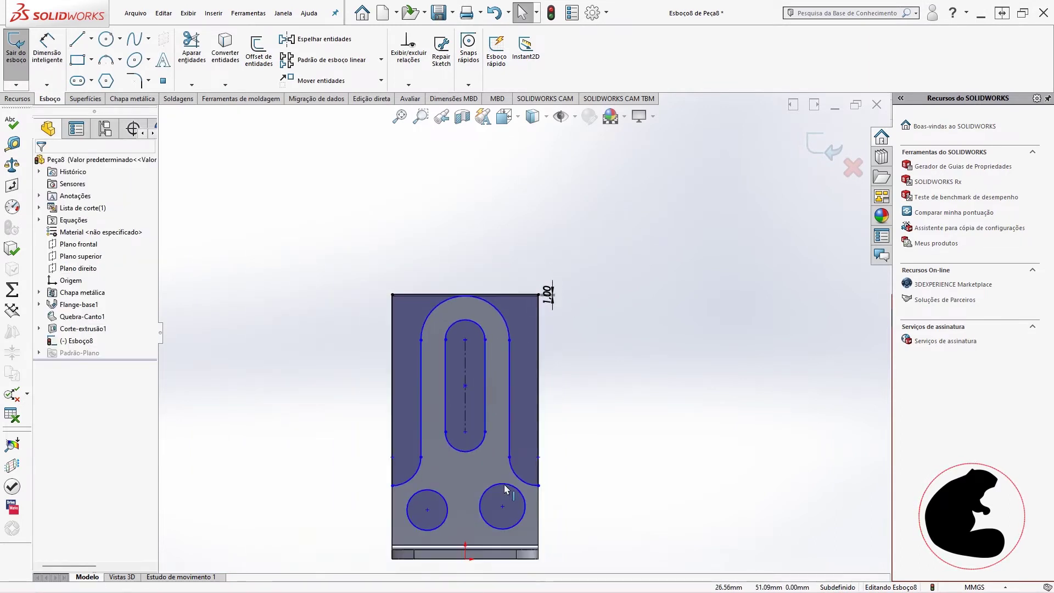
Step: Align the two round hole centres horizontally in Esboço8
scroll(569, 489, down, 2)
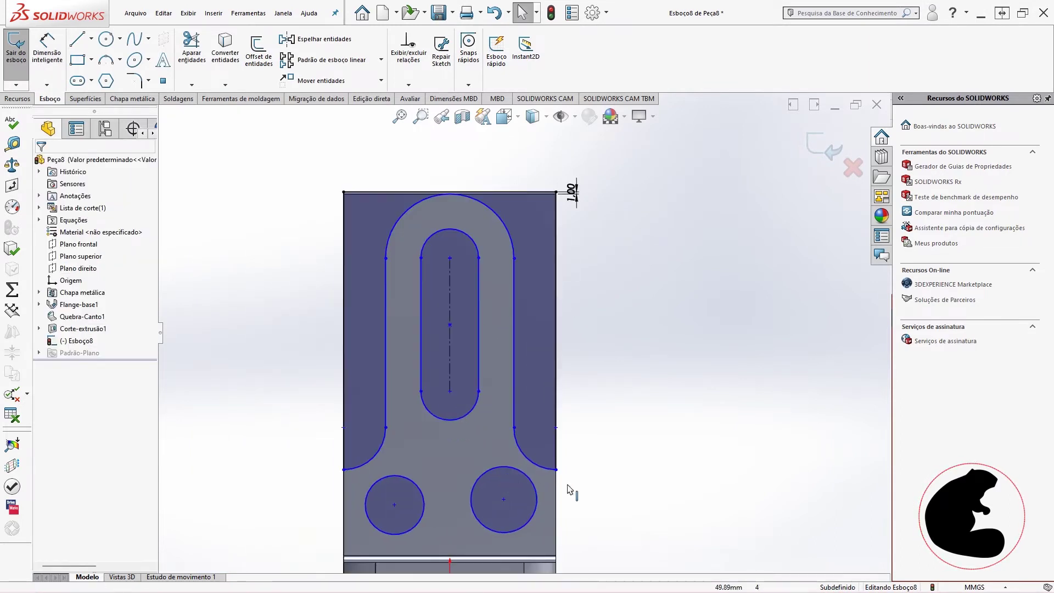
click(425, 508)
ctrl+click(475, 504)
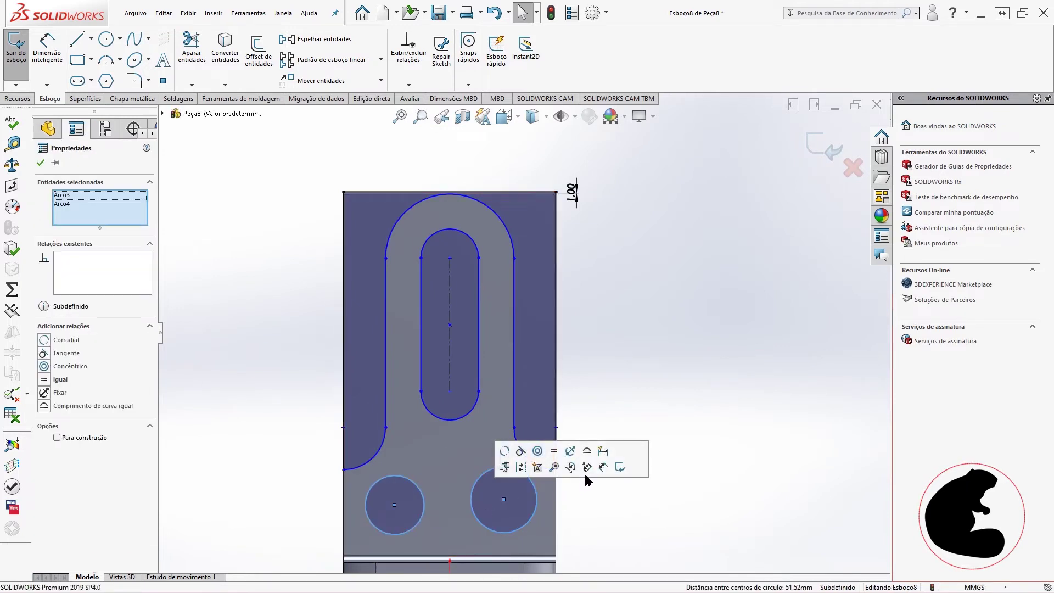
key(Escape)
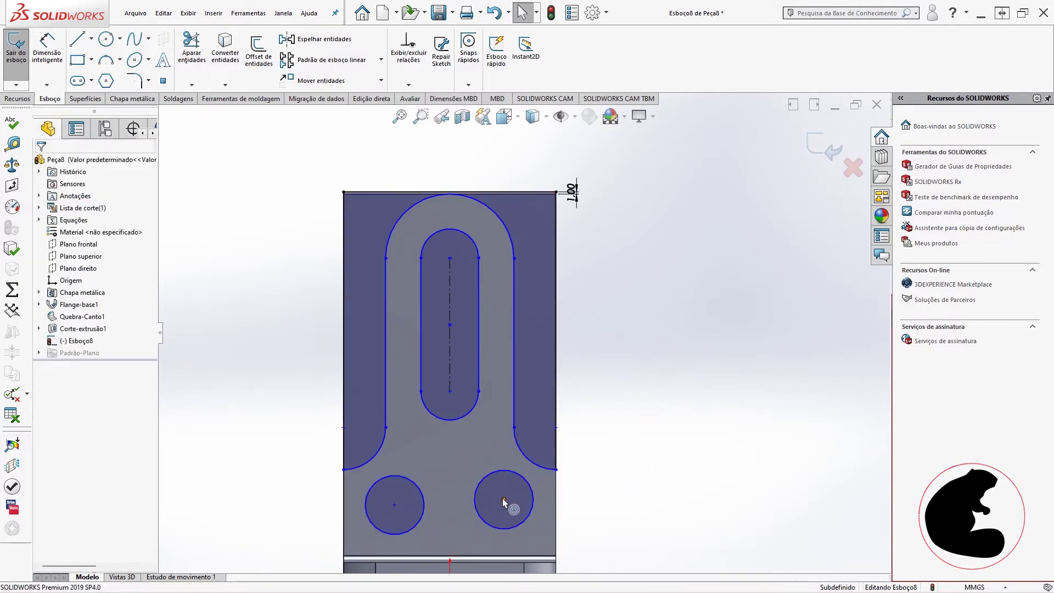
click(503, 499)
ctrl+click(395, 504)
click(430, 459)
key(Escape)
Step: Draw a centerline between the hole centres and a second from its midpoint down to the origin
click(92, 41)
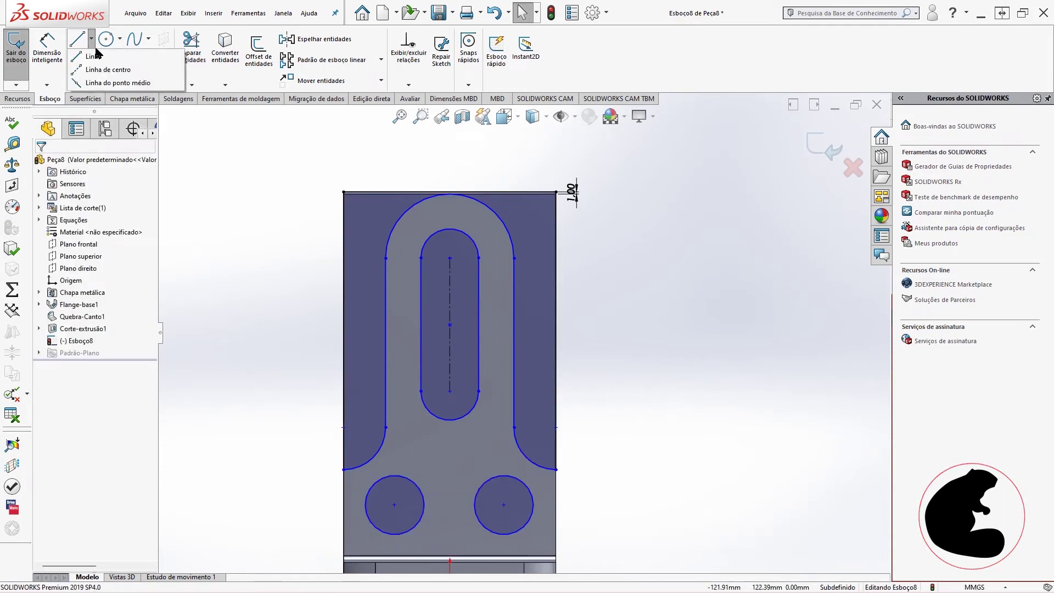
click(108, 69)
scroll(434, 502, up, 2)
scroll(520, 461, down, 4)
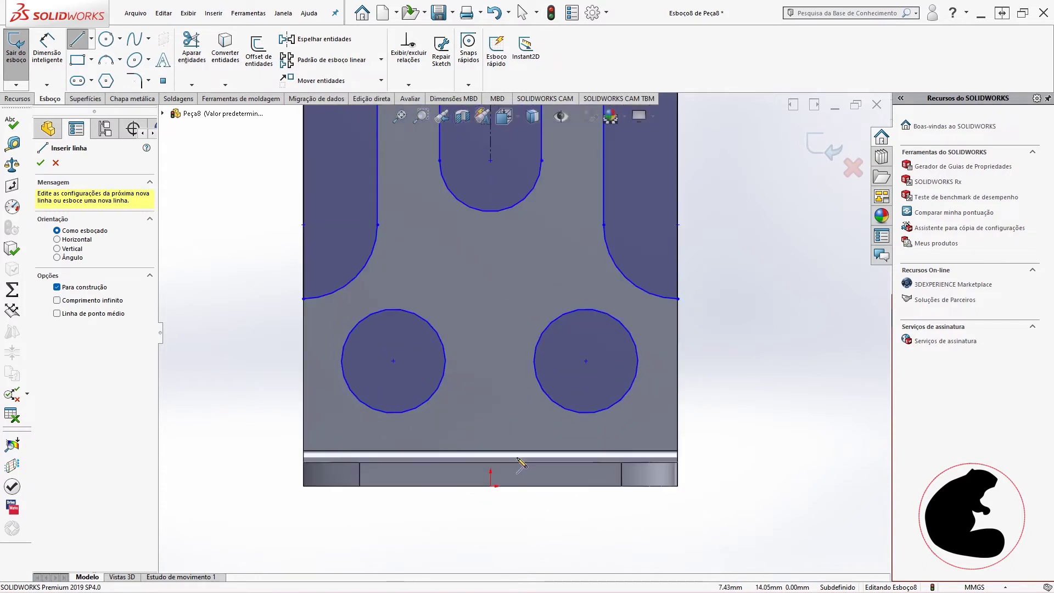
click(393, 361)
click(586, 360)
key(Escape)
key(Escape)
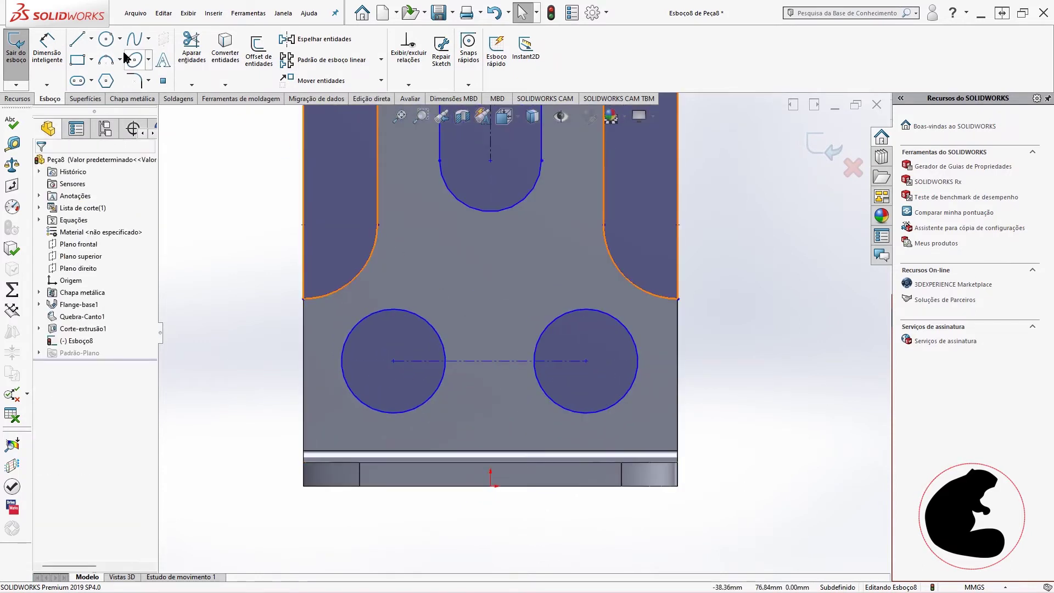
click(77, 39)
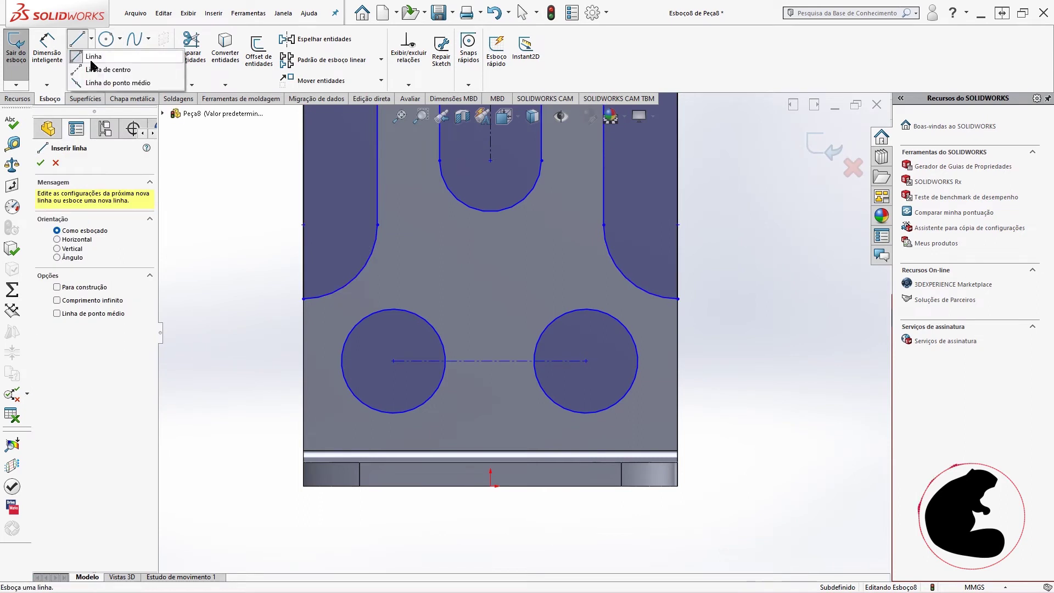
click(108, 70)
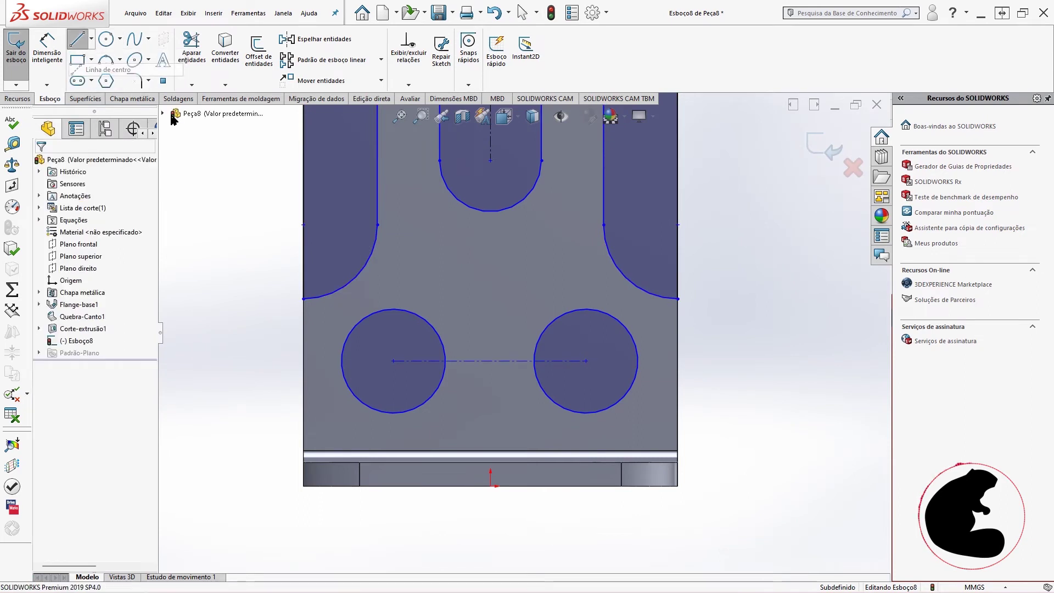
click(489, 361)
click(490, 486)
key(Escape)
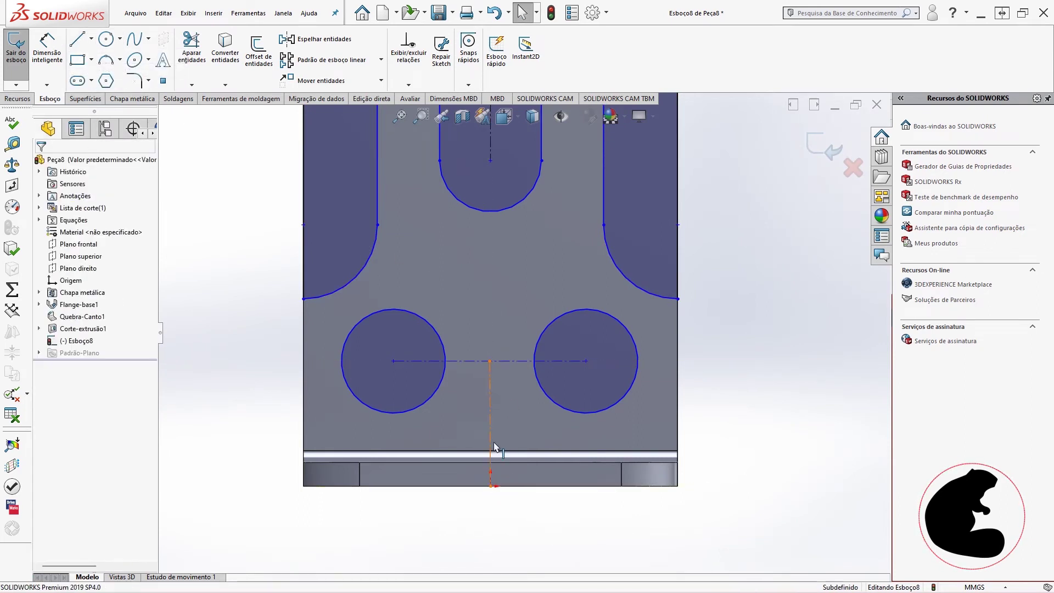
Step: Constrain the new centerline from the midpoint to the origin as vertical
click(490, 446)
click(545, 394)
key(Escape)
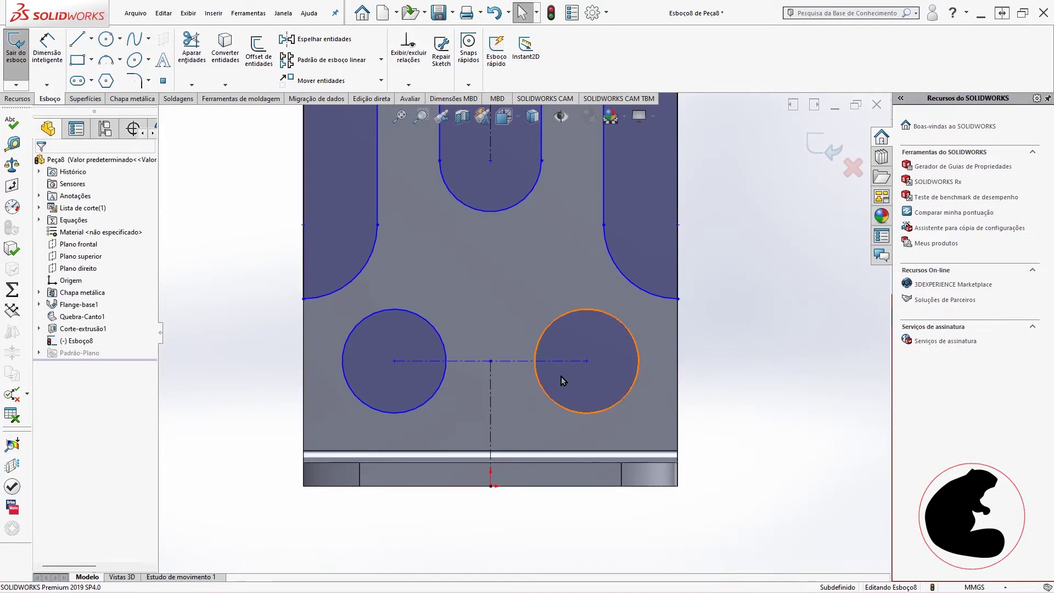
click(522, 360)
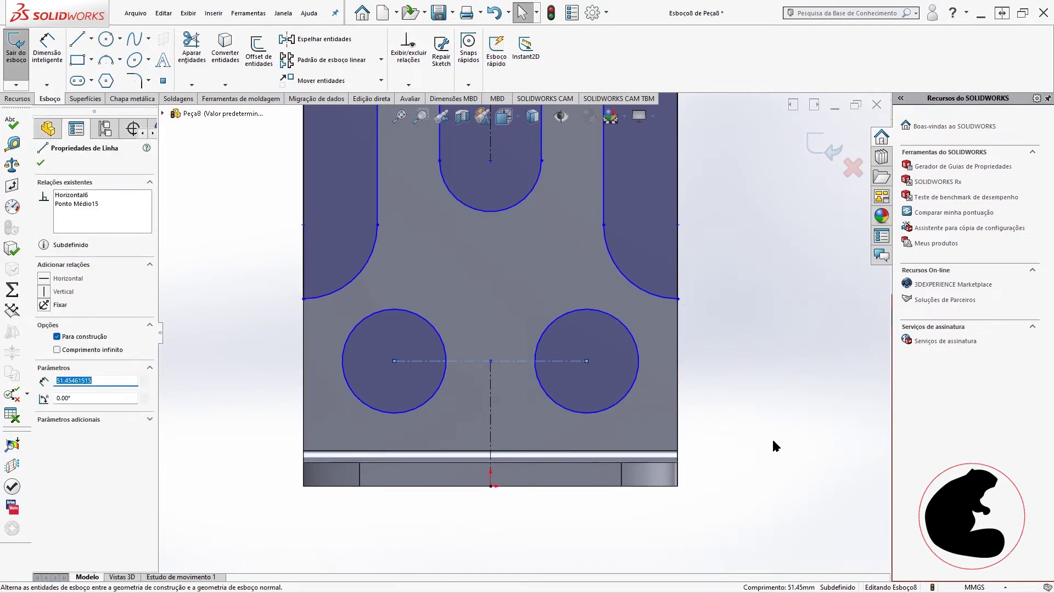
key(Escape)
Step: Align the slot centre vertically with the origin and give the slot a Vertical relation
scroll(702, 443, up, 5)
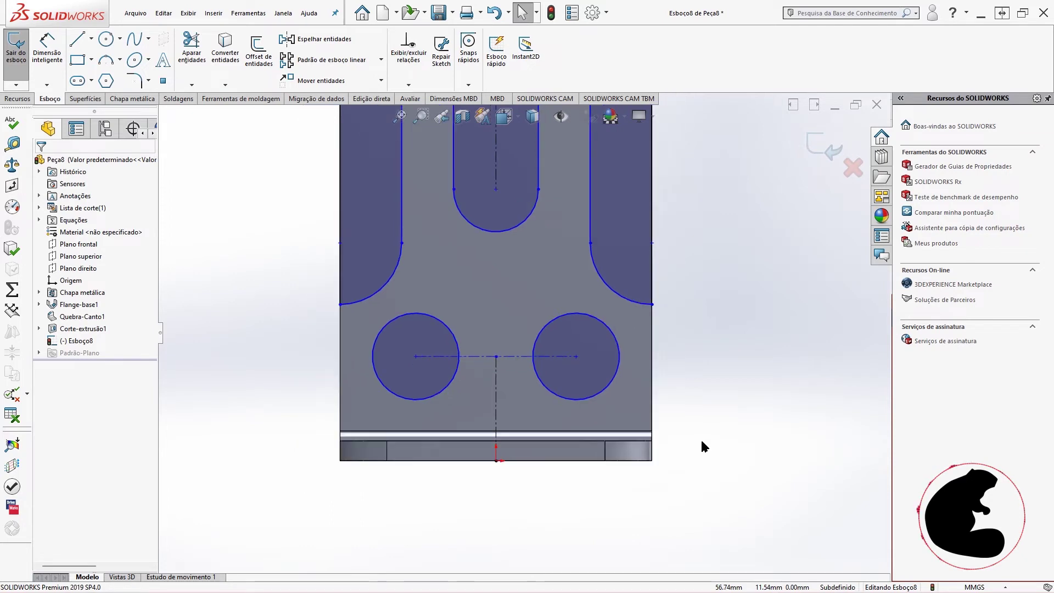
click(508, 222)
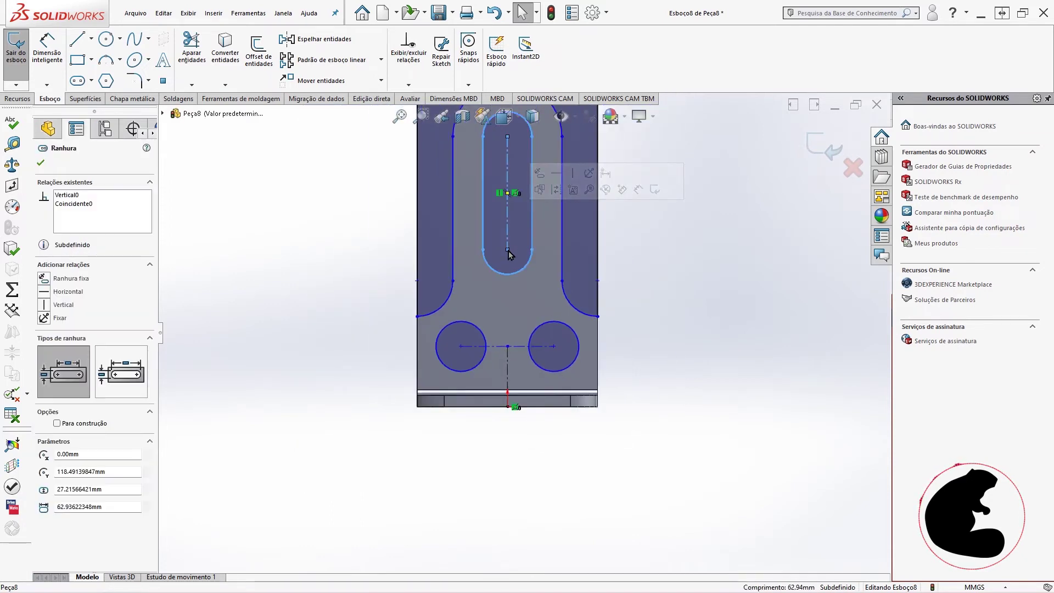
click(508, 406)
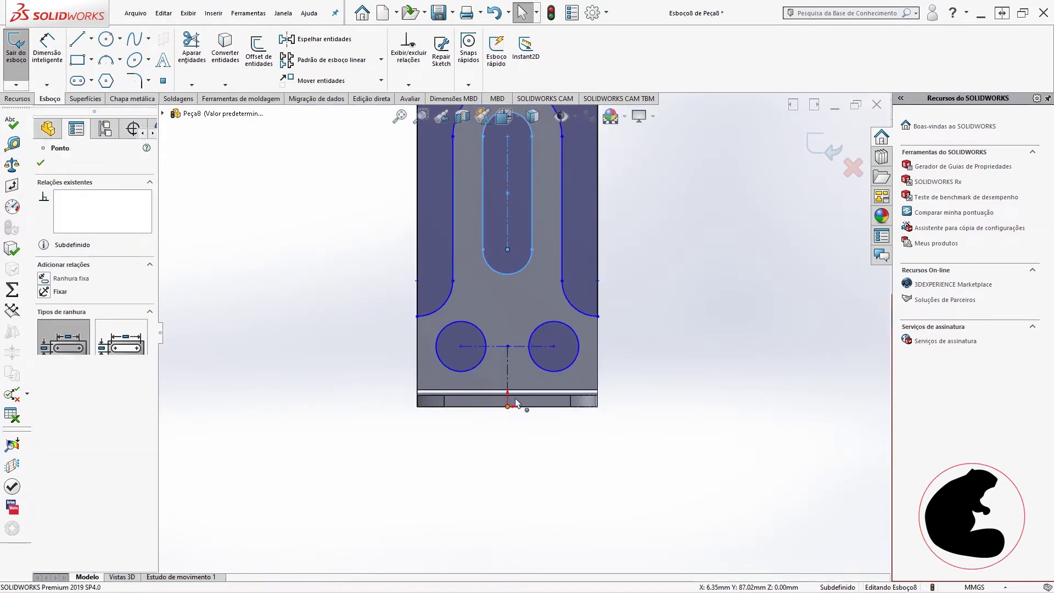
ctrl+click(507, 346)
click(551, 359)
click(717, 288)
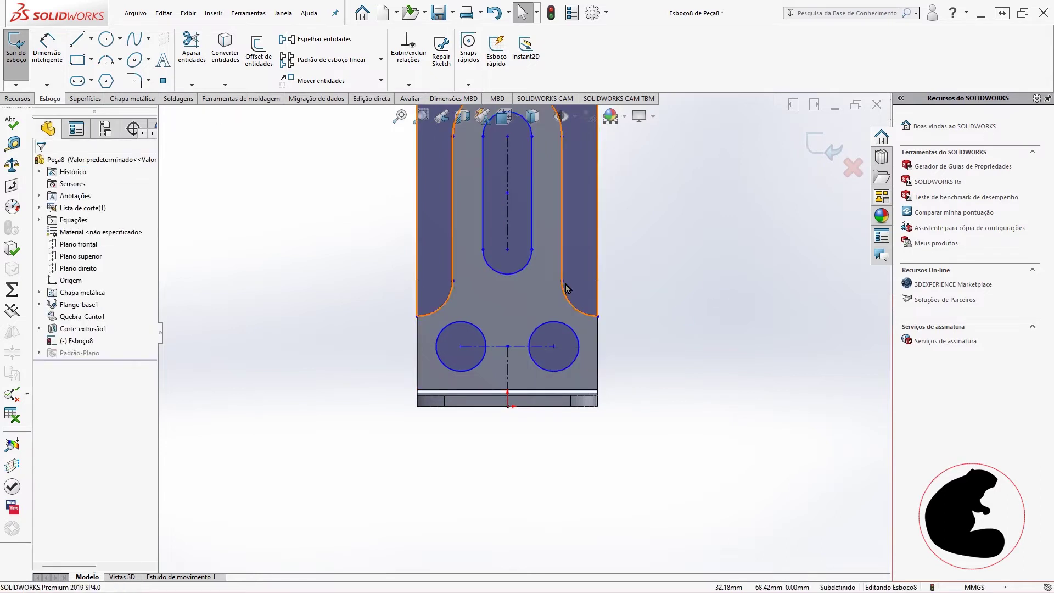
scroll(525, 248, up, 2)
click(528, 242)
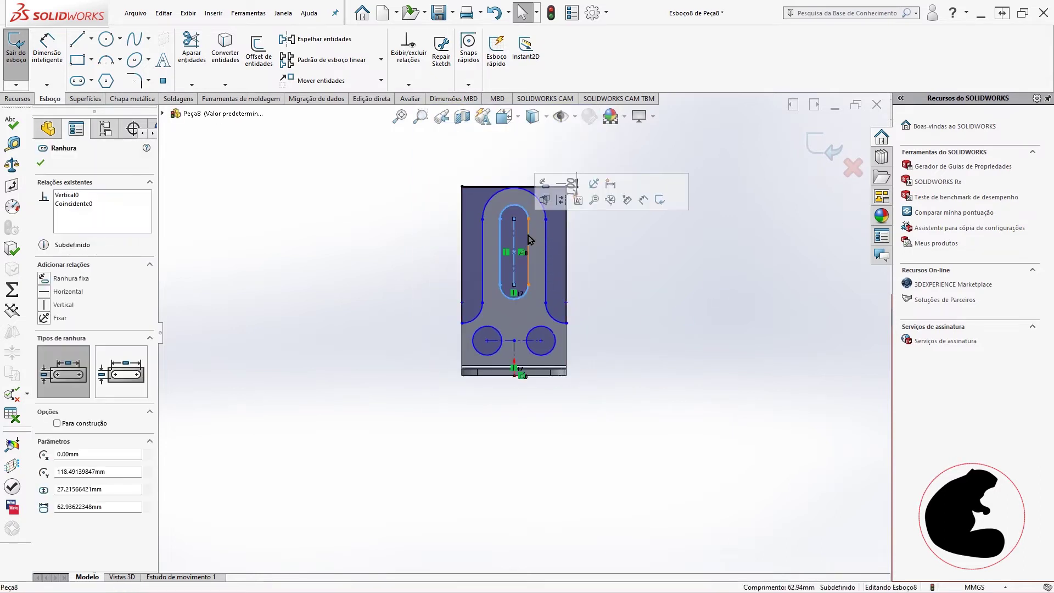
click(576, 190)
click(670, 341)
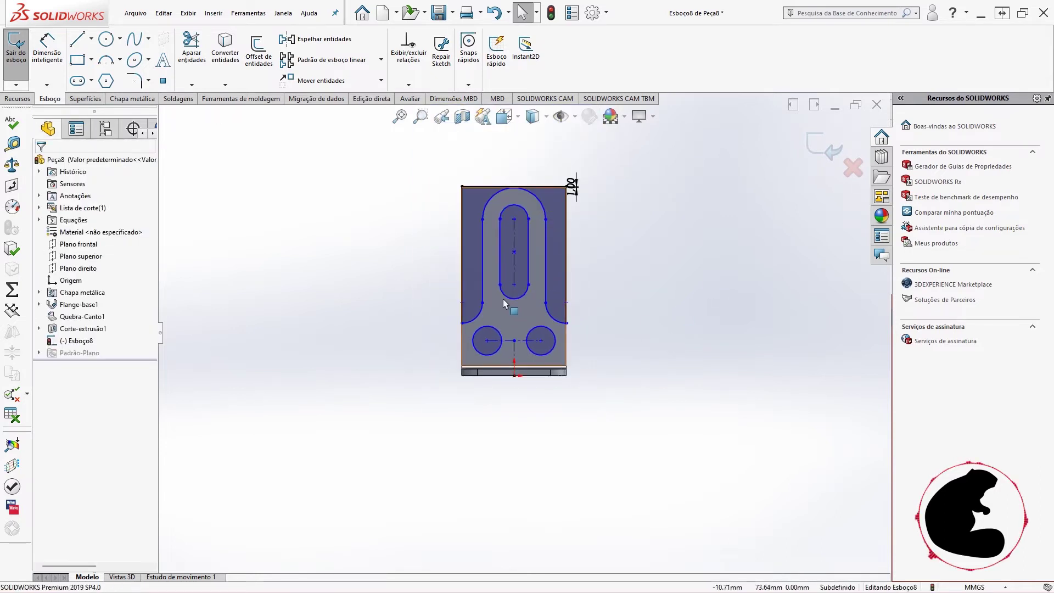
Step: Select the slot's inner and outer top arcs together, then clear the selection
scroll(503, 298, up, 1)
scroll(529, 229, down, 1)
scroll(527, 228, down, 1)
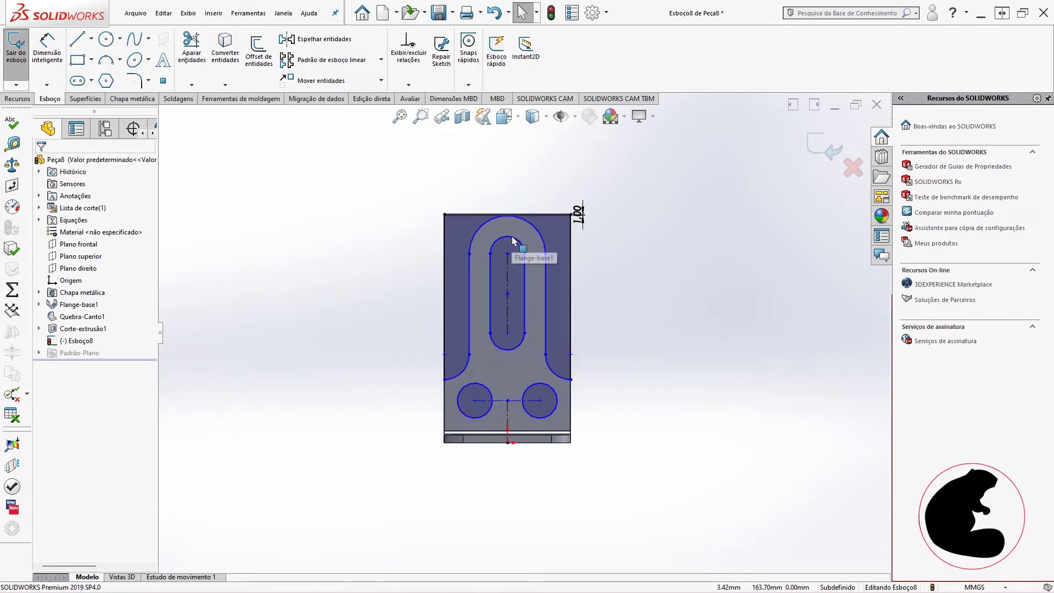
scroll(522, 207, down, 3)
scroll(521, 307, down, 1)
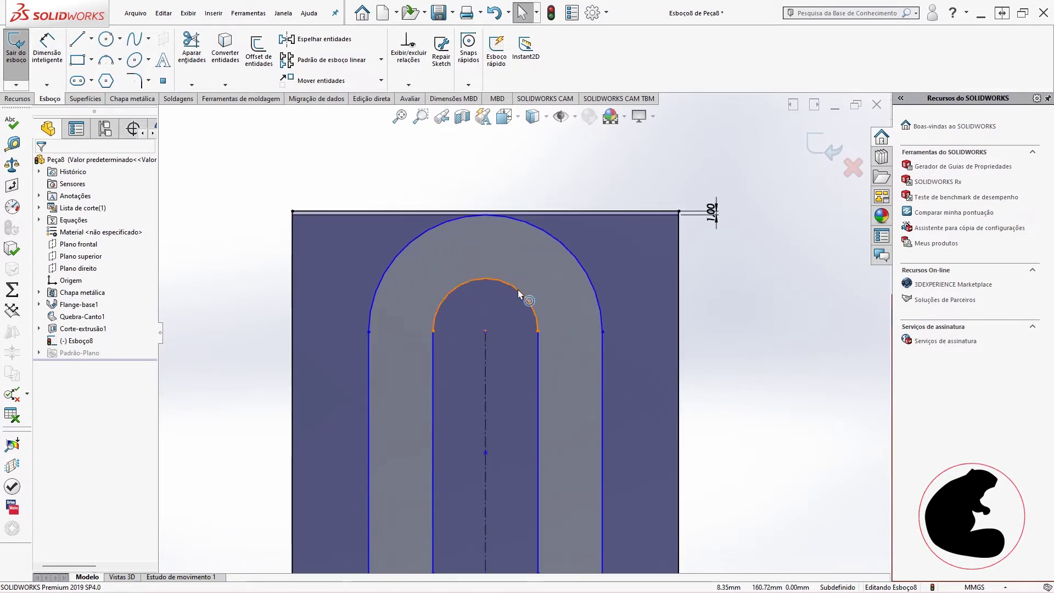
click(518, 289)
ctrl+click(559, 241)
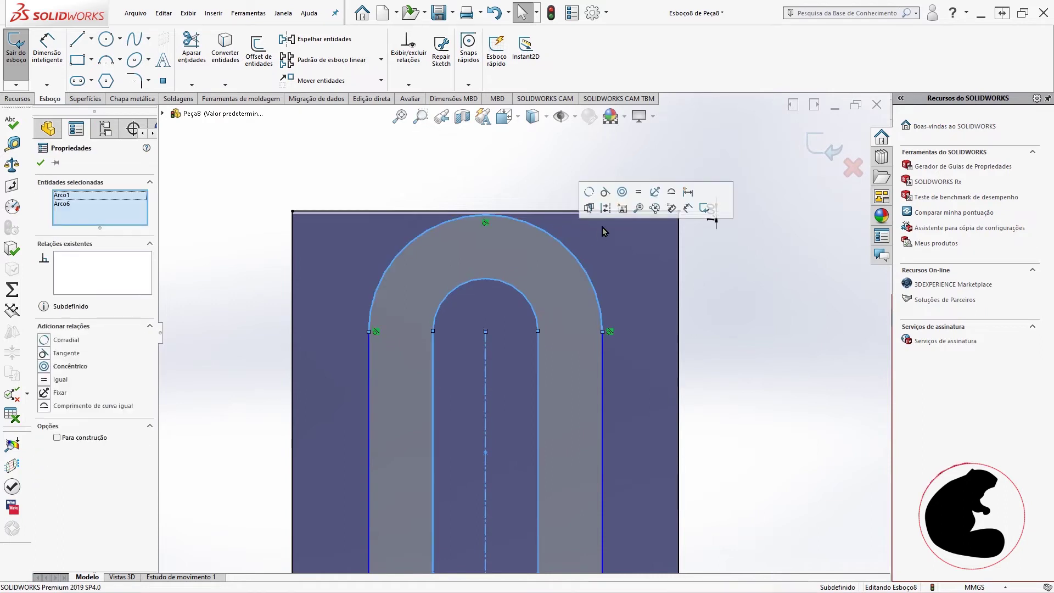
click(757, 372)
scroll(524, 329, up, 3)
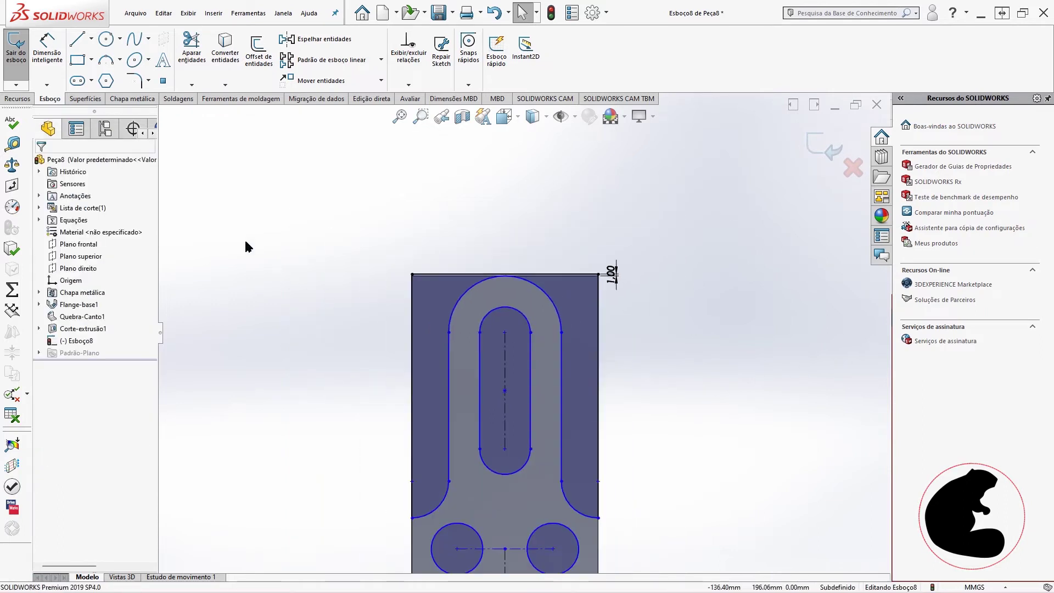
click(47, 47)
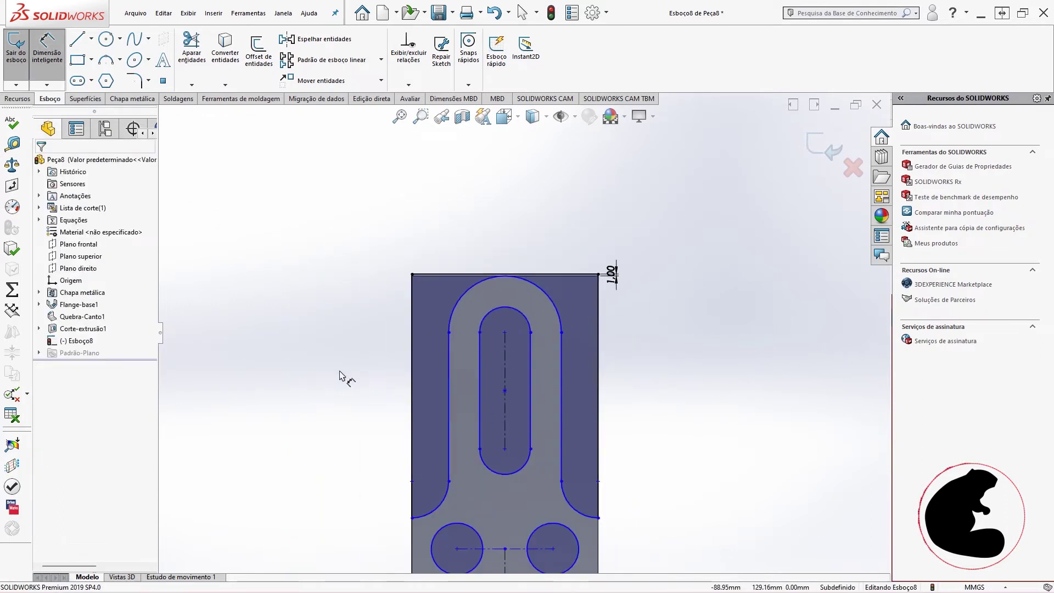
Step: Dimension the tab slot to 70 mm long and 24 mm wide
click(506, 379)
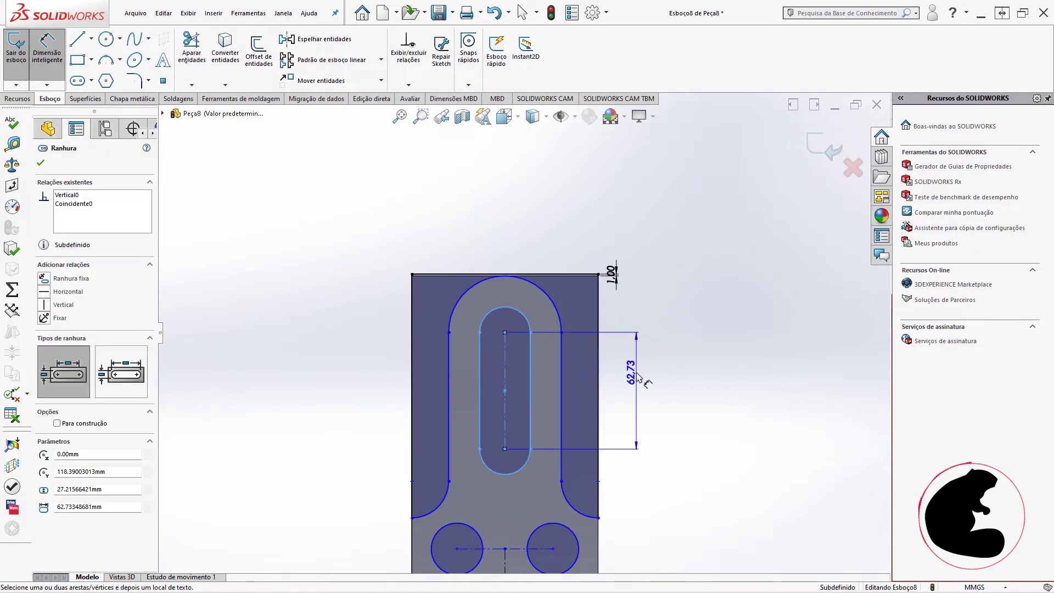
click(637, 377)
text(70)
key(Return)
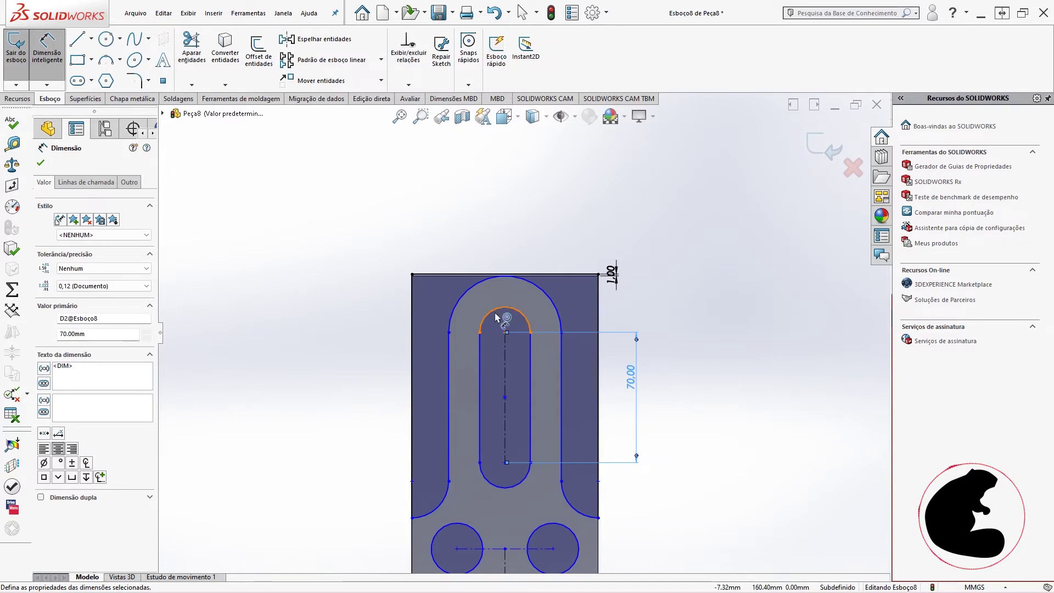
click(481, 356)
click(530, 357)
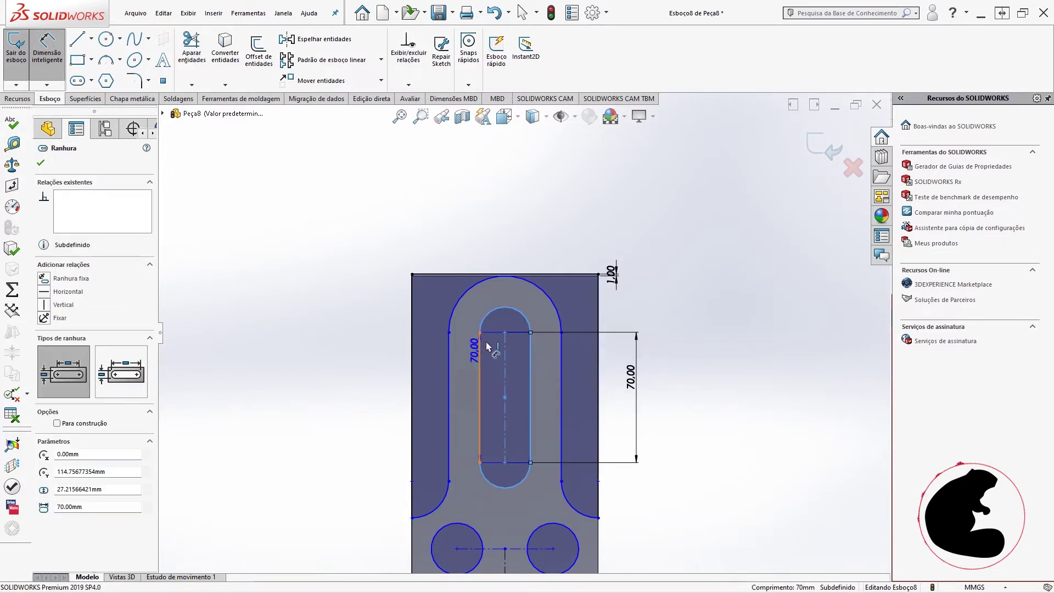
click(511, 254)
text(24)
key(Return)
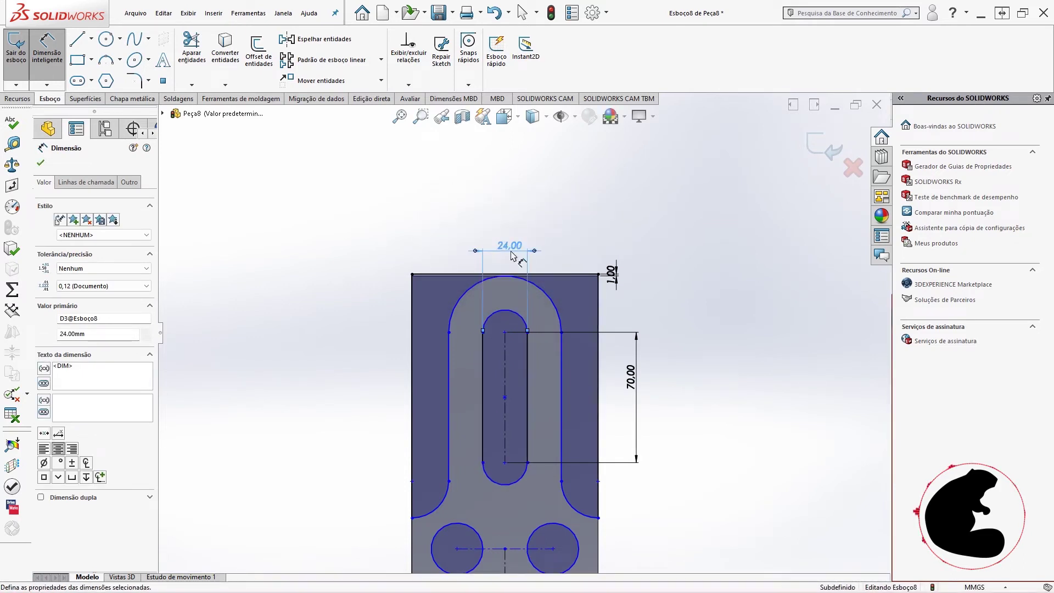
Step: Set the outer wall spacing to 60 mm and cancel the over-defining 20 mm edge dimension
click(561, 365)
click(450, 357)
click(485, 235)
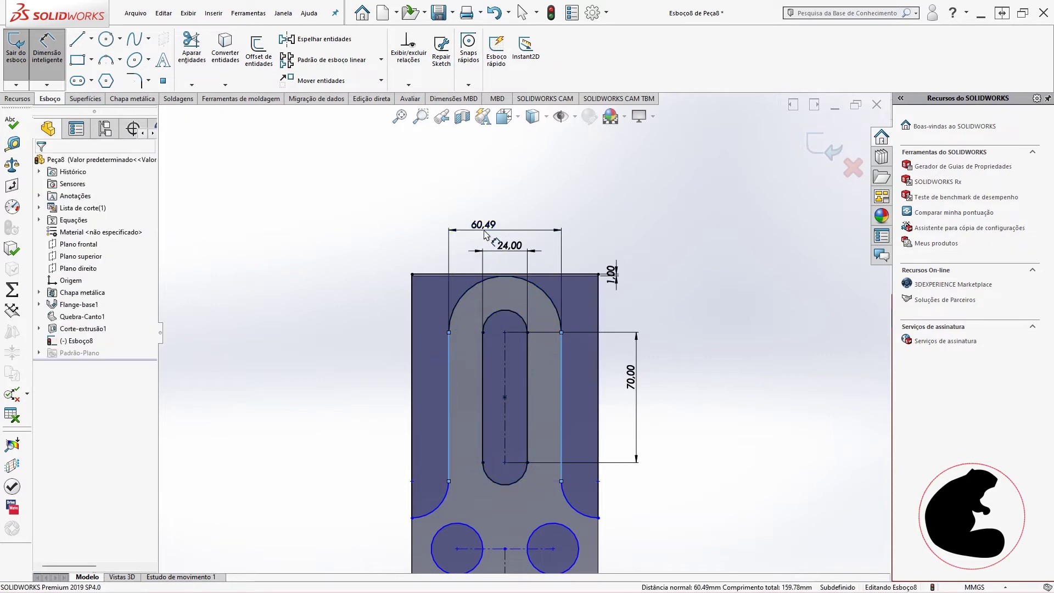
text(60)
key(Return)
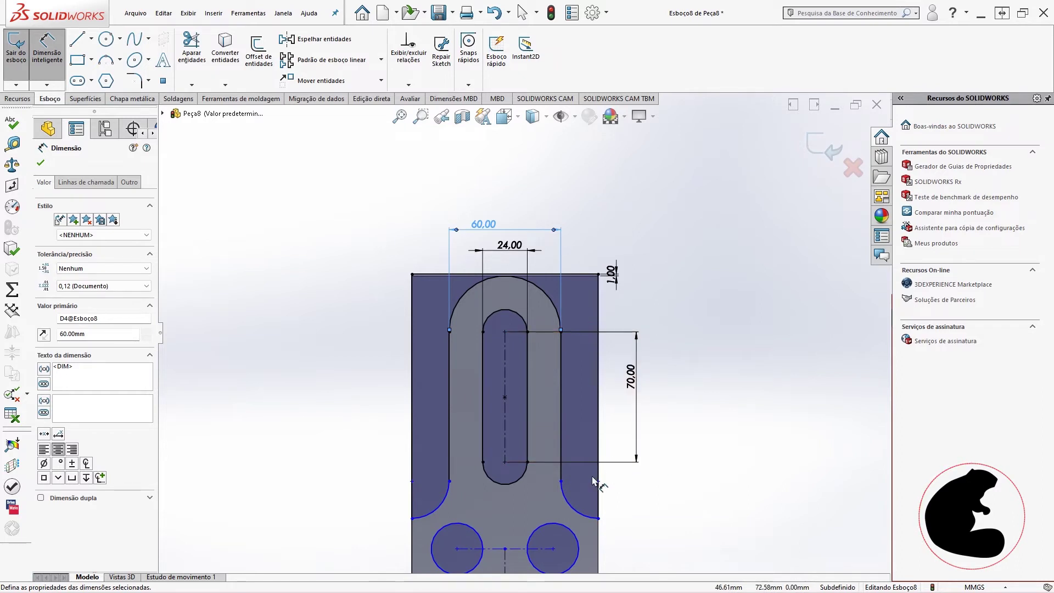
scroll(594, 481, down, 3)
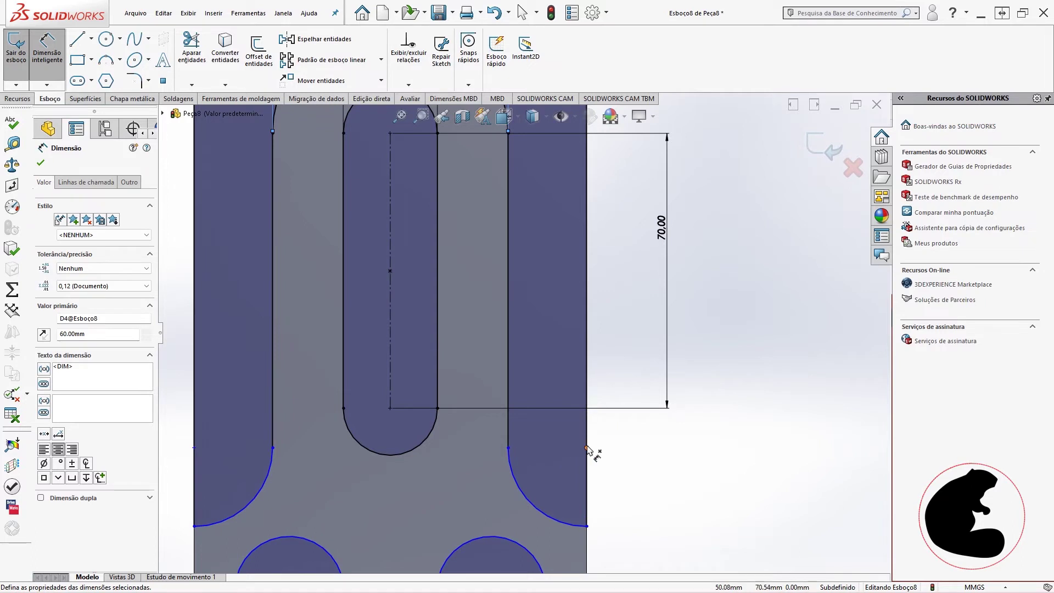
click(587, 526)
click(587, 448)
click(657, 497)
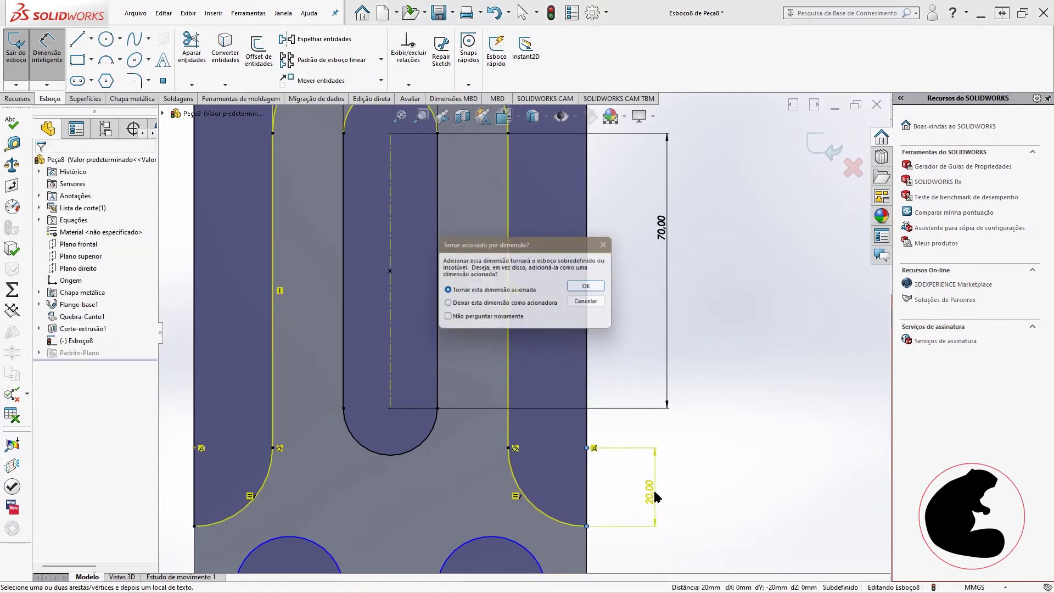
click(591, 304)
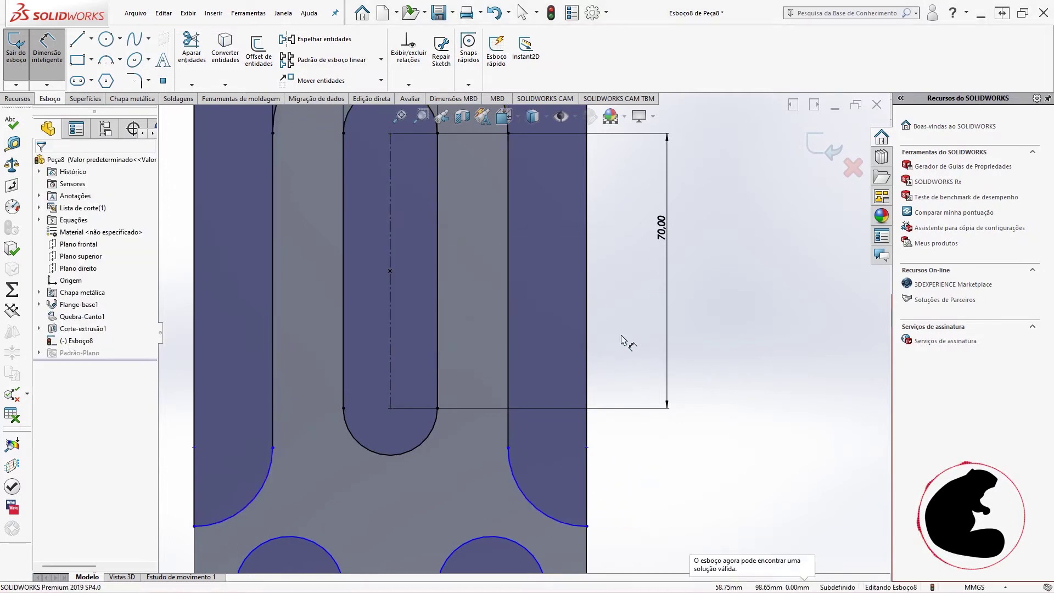
key(Escape)
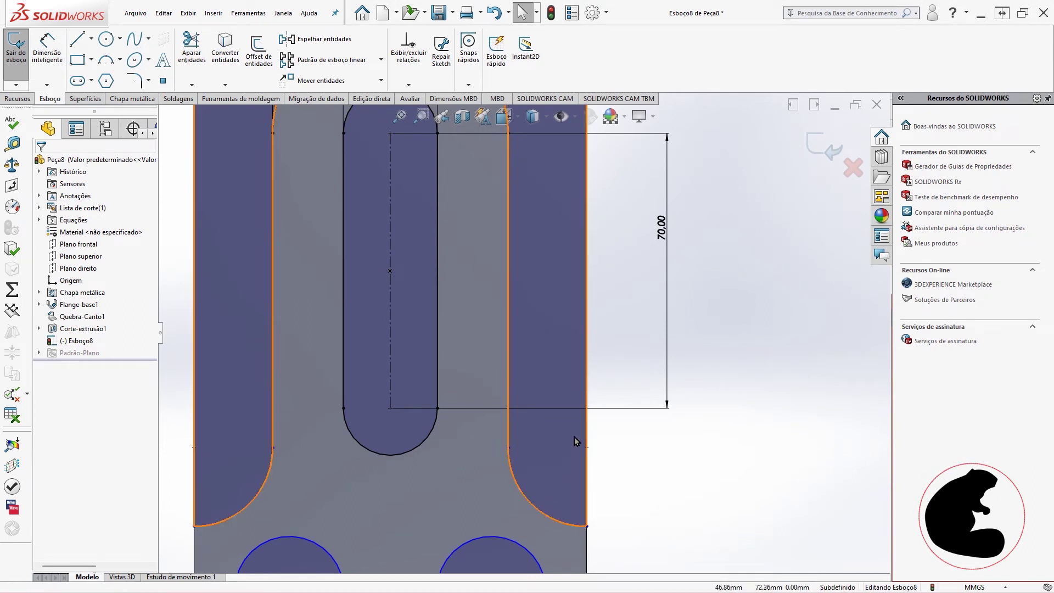
Step: Make the slot's bottom centre point and the outer wall endpoint horizontal
click(392, 454)
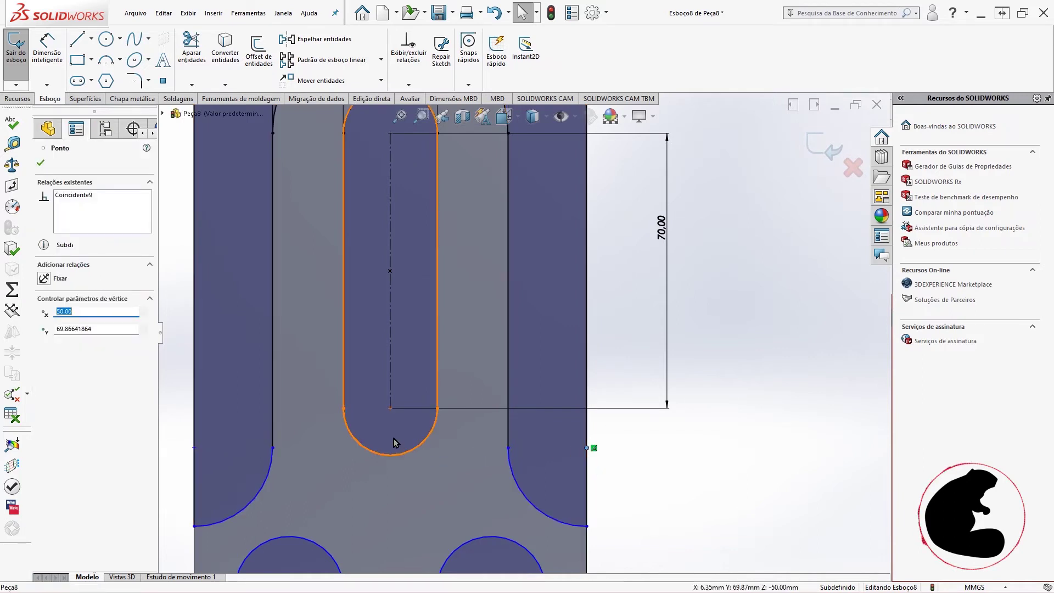
ctrl+click(390, 408)
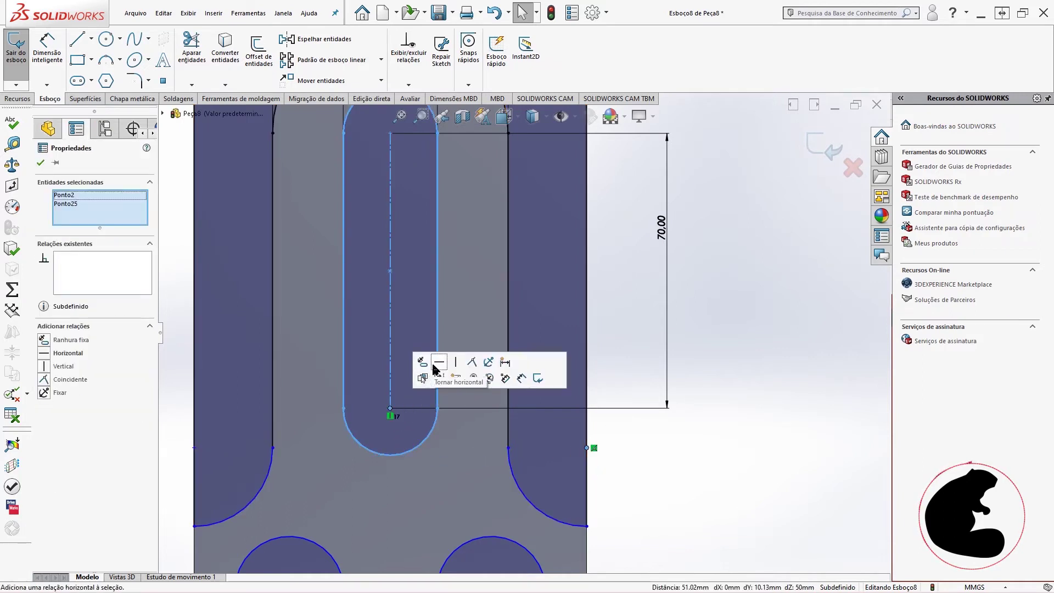
click(438, 369)
click(760, 475)
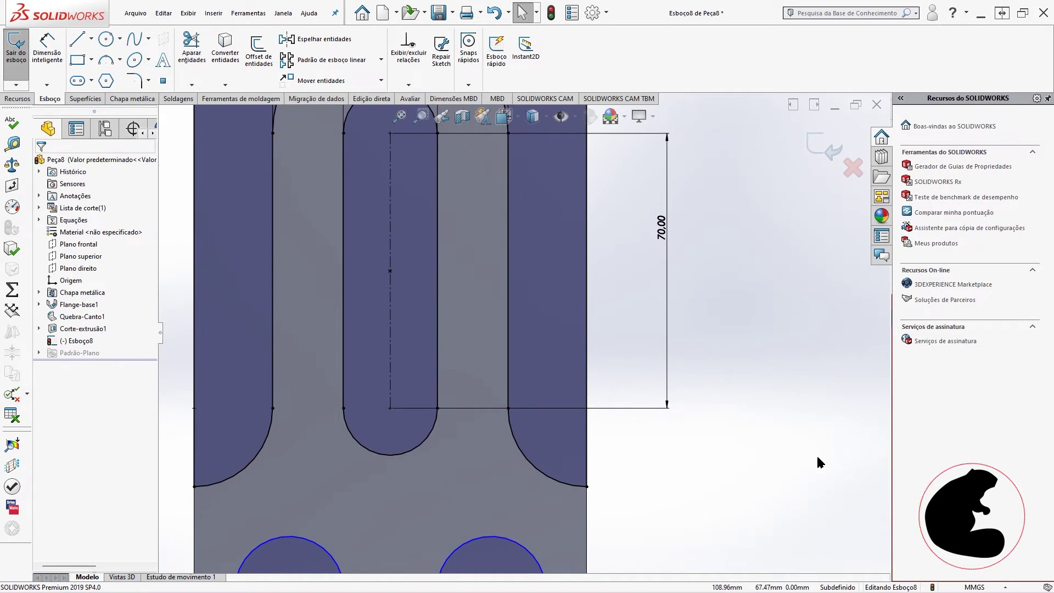
key(f)
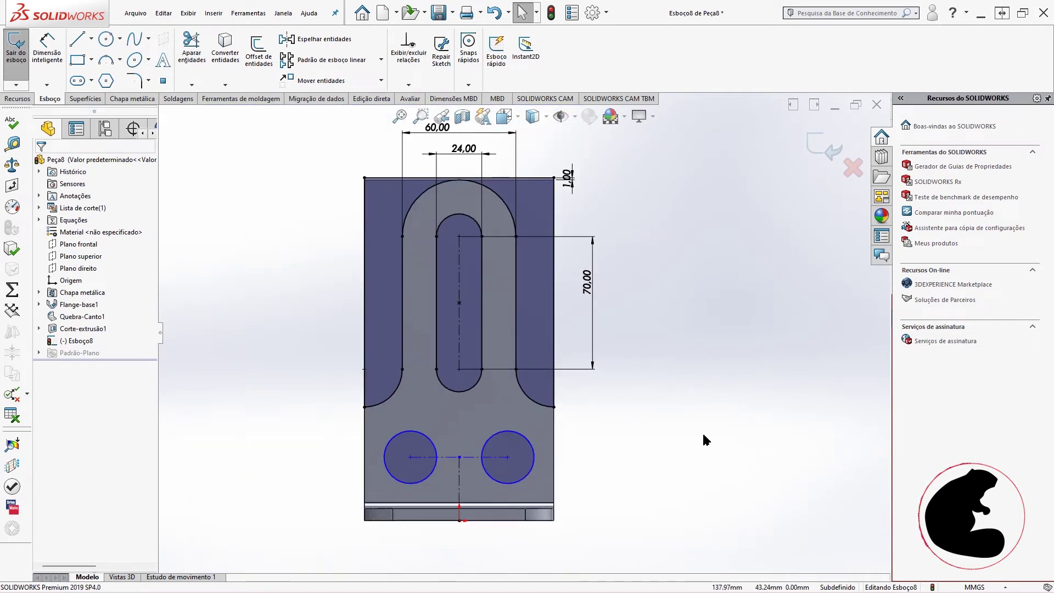
Step: Dimension the round hole diameter to Ø24
scroll(566, 433, down, 4)
click(47, 48)
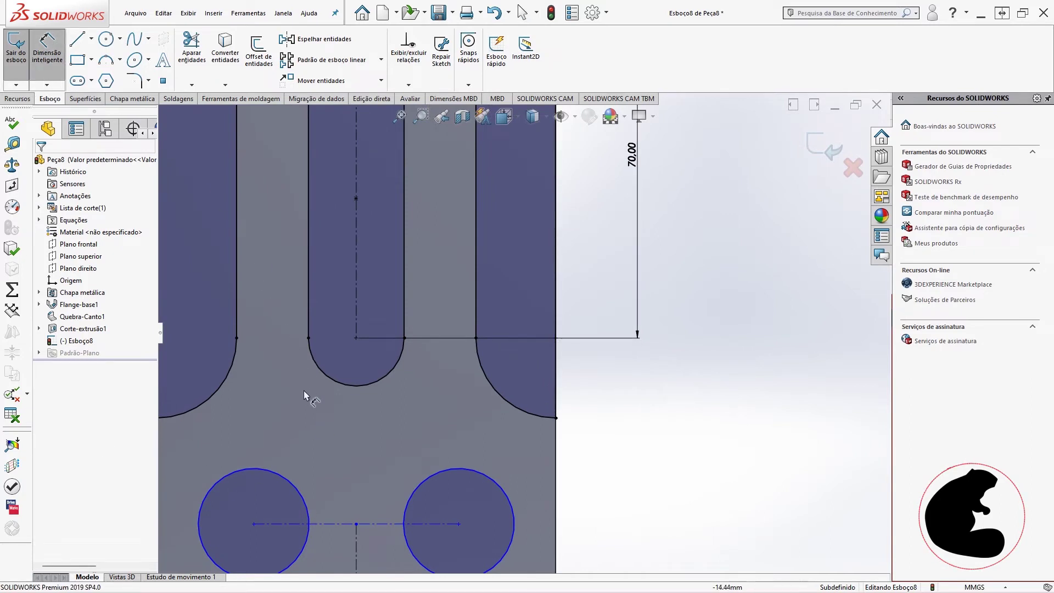
click(461, 471)
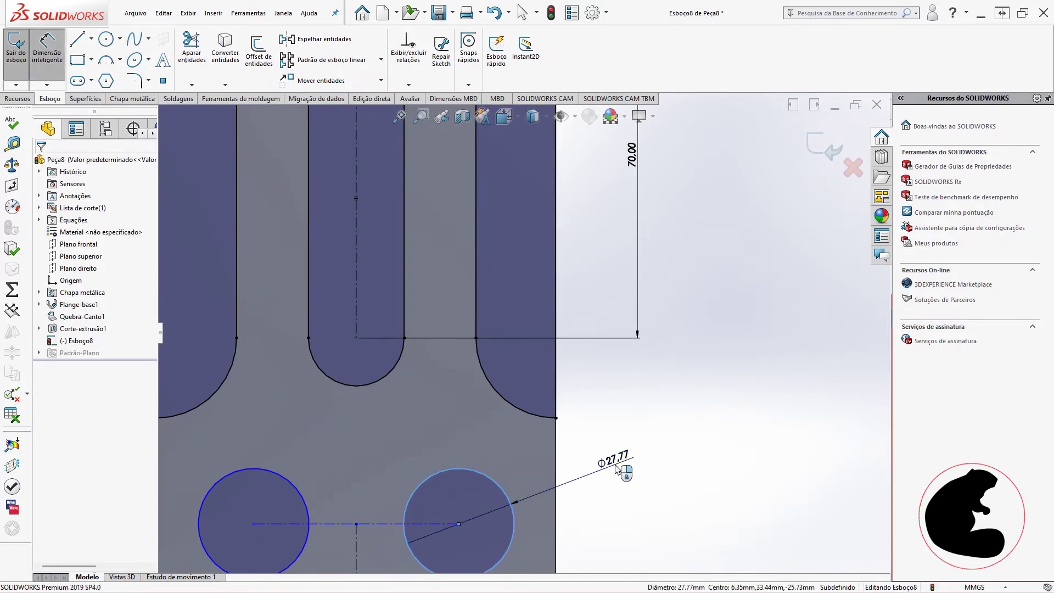
click(617, 468)
text(24)
key(Return)
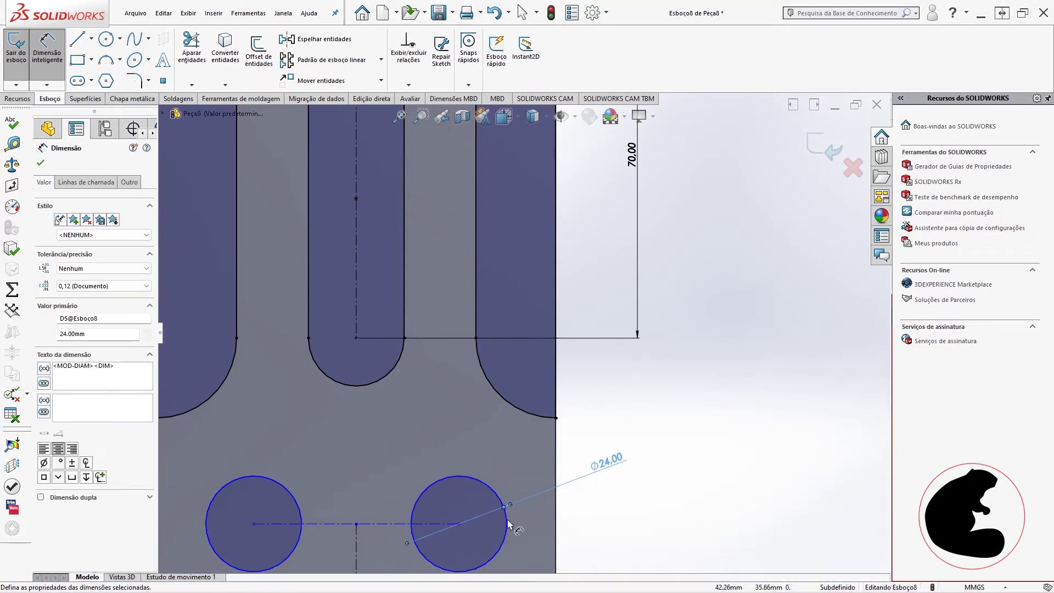
Step: Place the hole centerline 40 mm above the part's bottom edge
scroll(426, 473, up, 3)
scroll(426, 473, down, 1)
scroll(415, 463, down, 2)
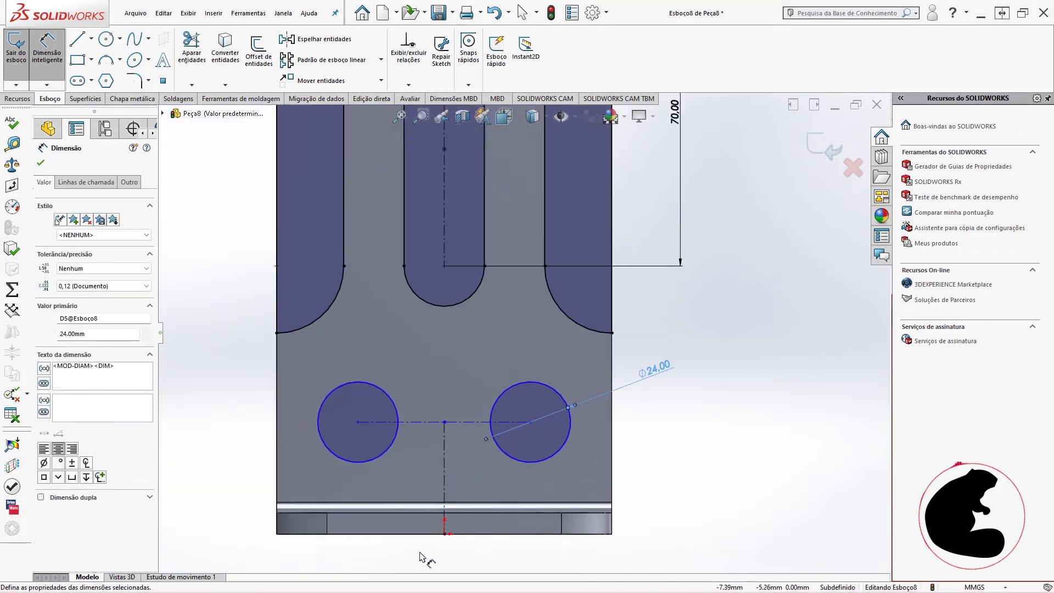
click(424, 422)
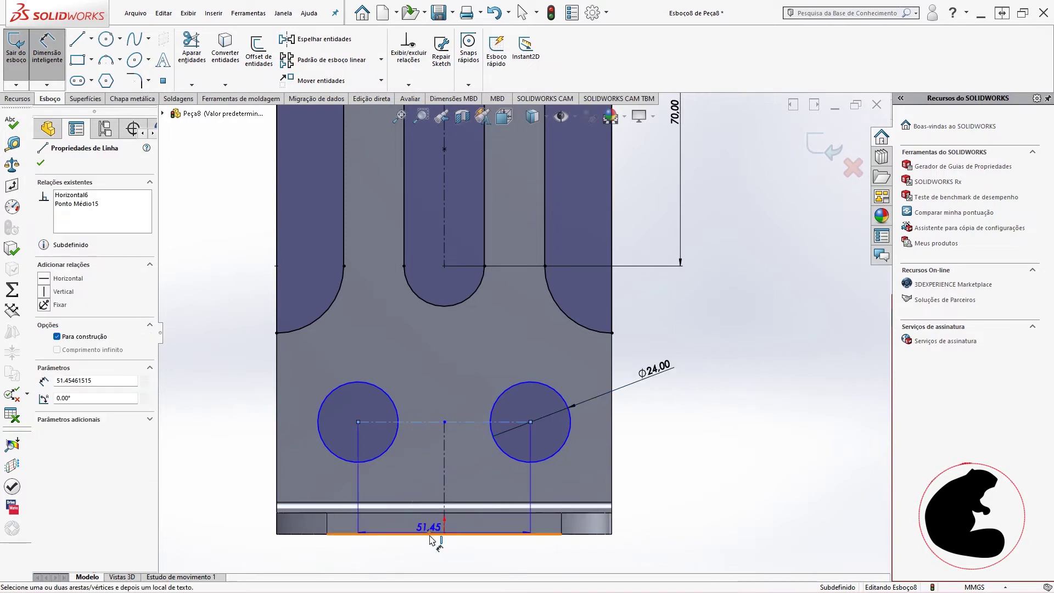
click(432, 534)
click(252, 478)
key(Return)
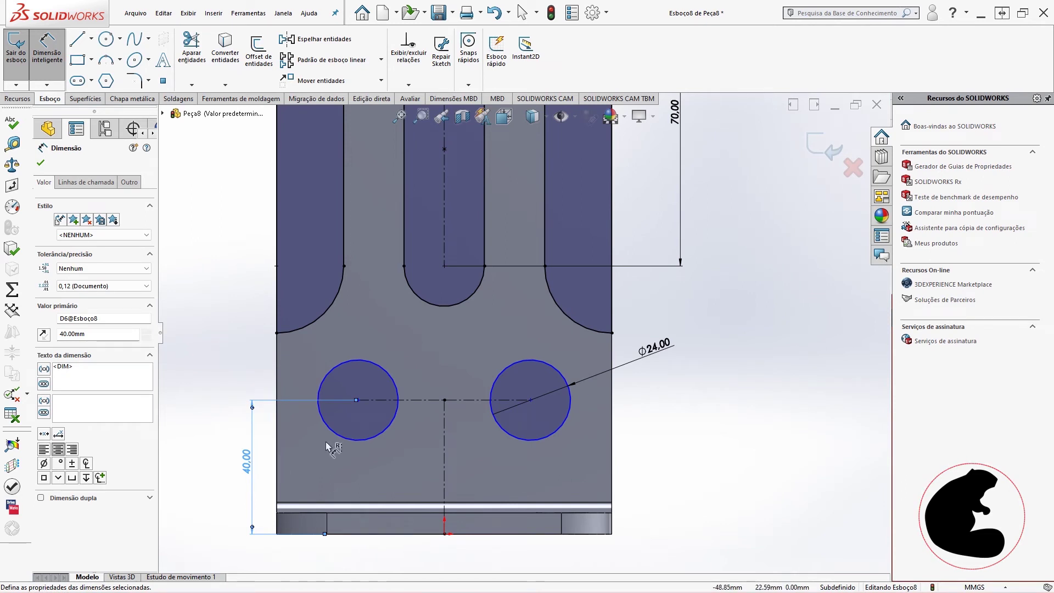
Step: Set the distance between the two hole centres to 50 mm
click(398, 394)
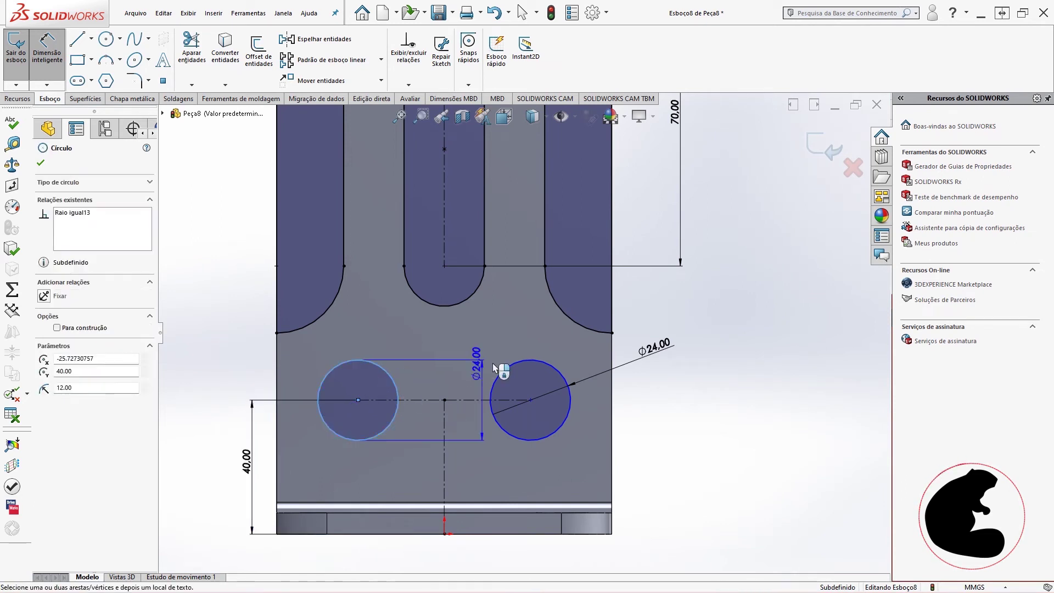
click(504, 371)
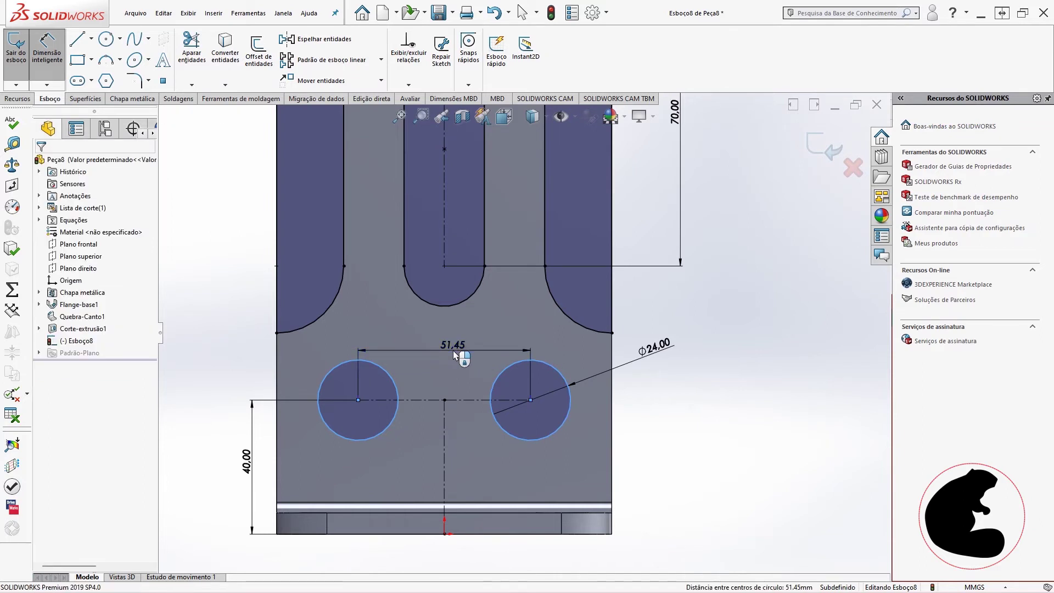
click(458, 354)
text(50)
key(Return)
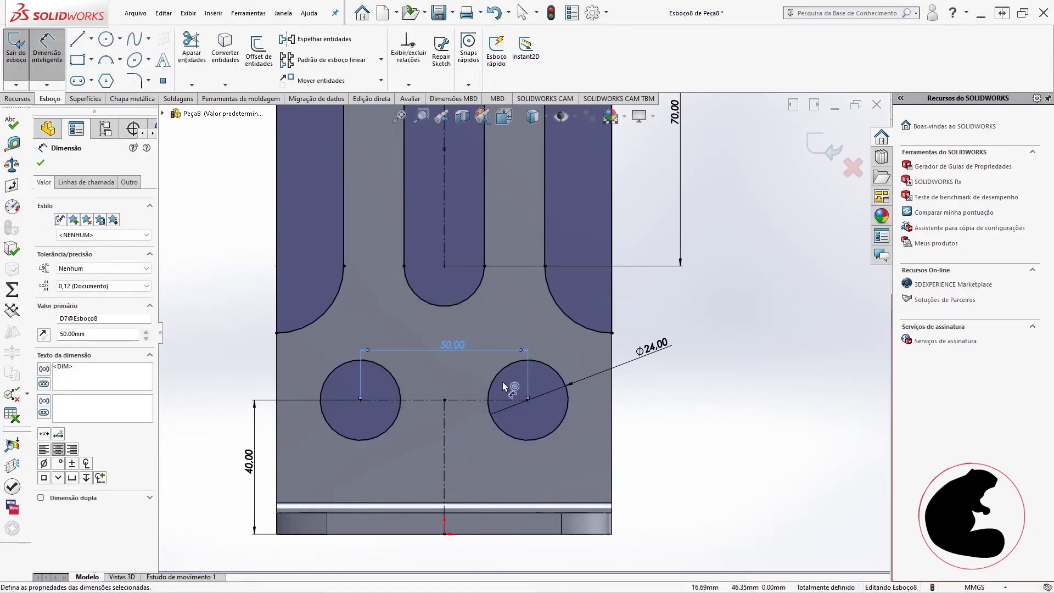
key(z)
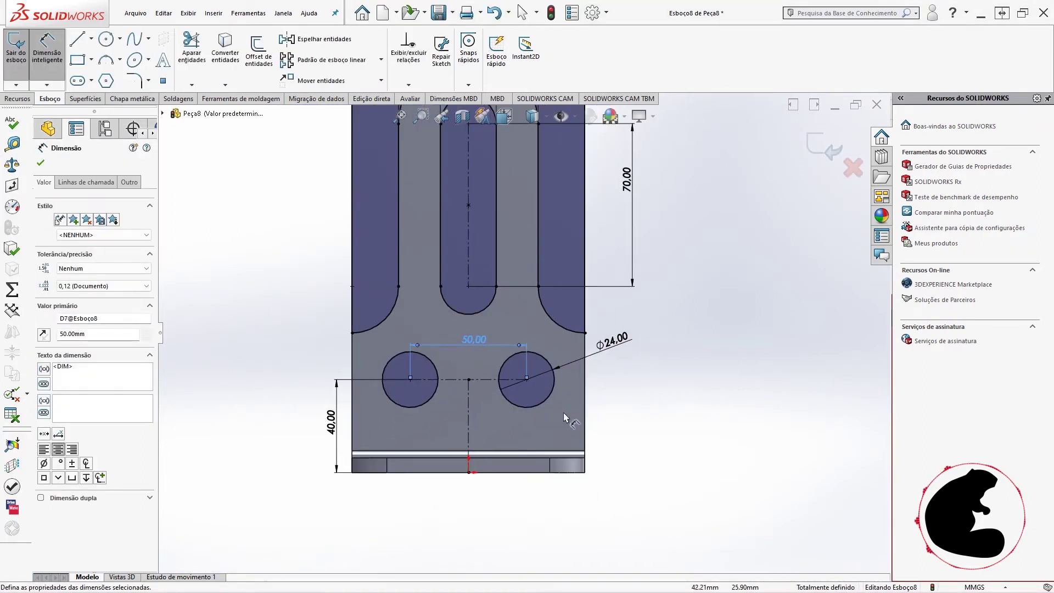
Step: Extrude-cut the Esboço8 profile with the end condition Up To Next
click(26, 99)
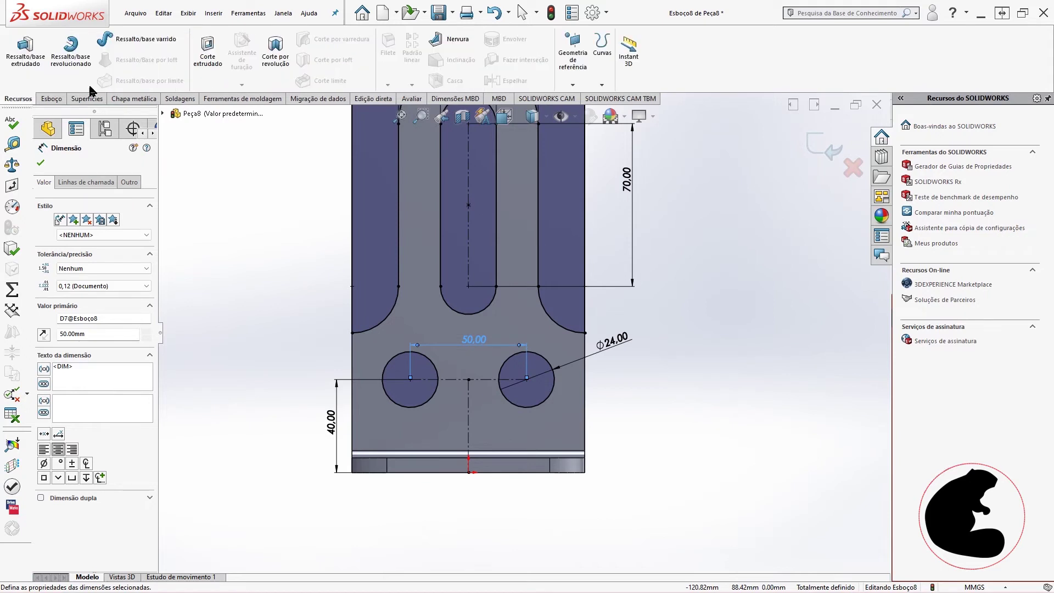
click(207, 49)
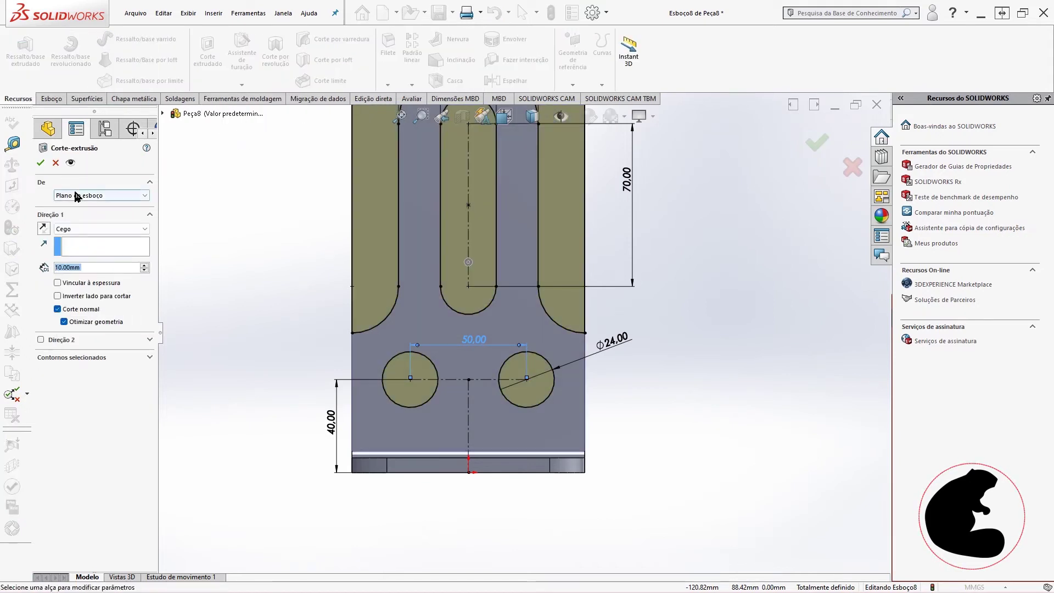
click(84, 229)
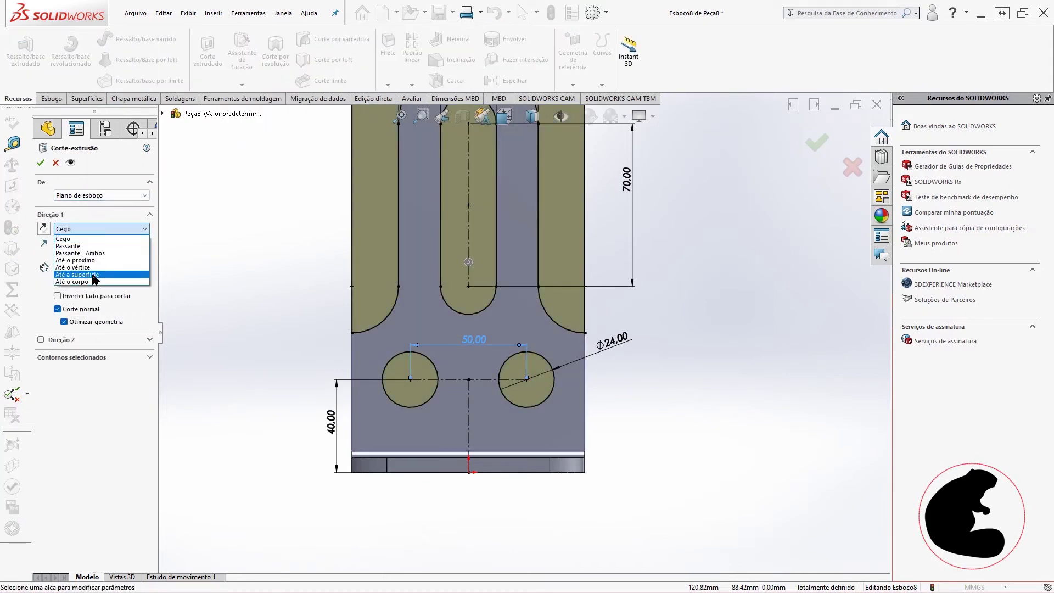
click(83, 260)
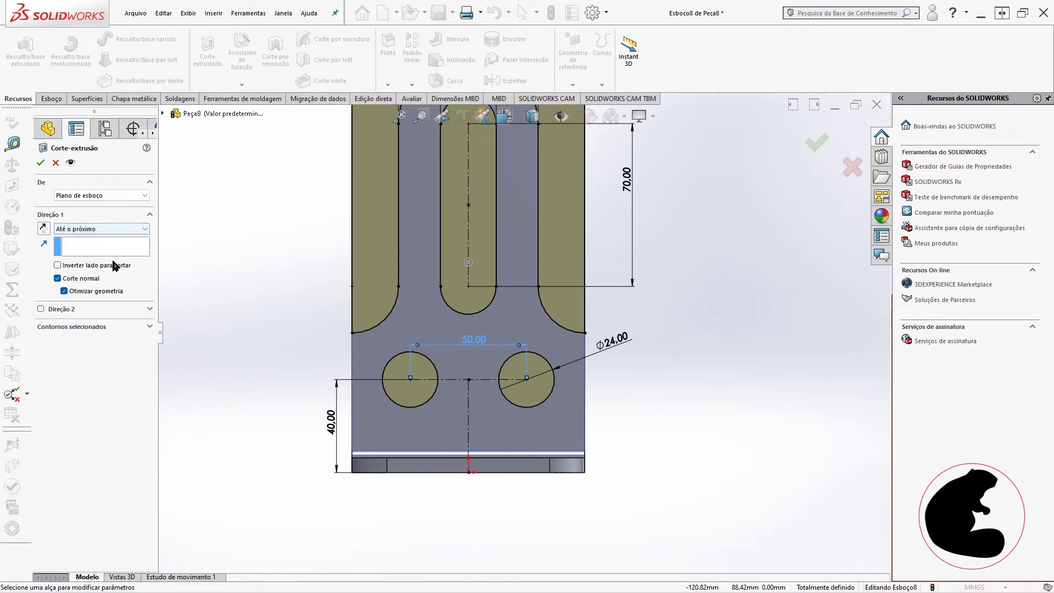
scroll(522, 276, up, 1)
scroll(522, 275, up, 1)
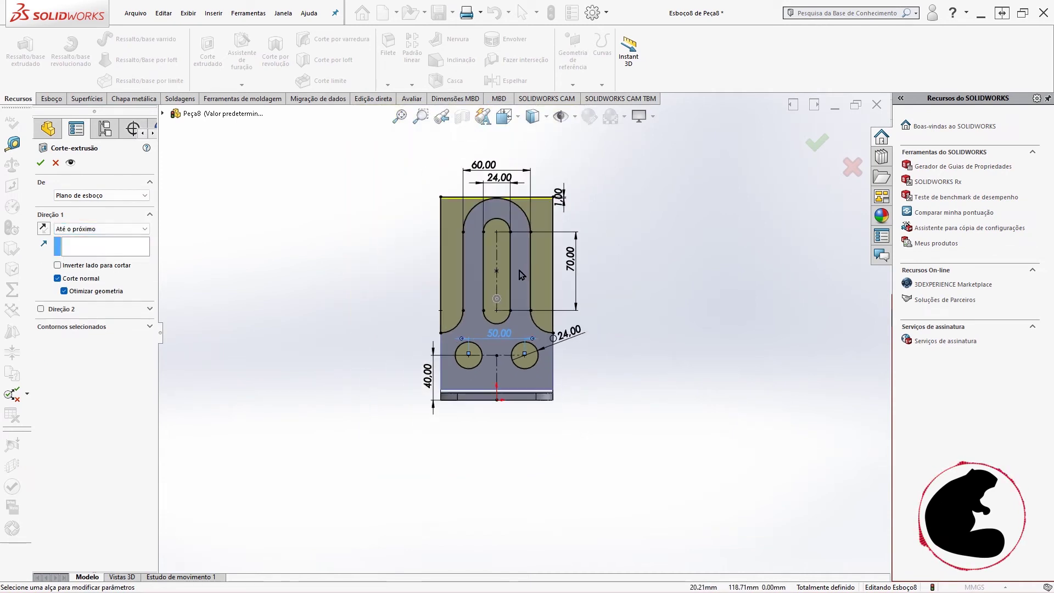
scroll(522, 275, up, 1)
click(817, 143)
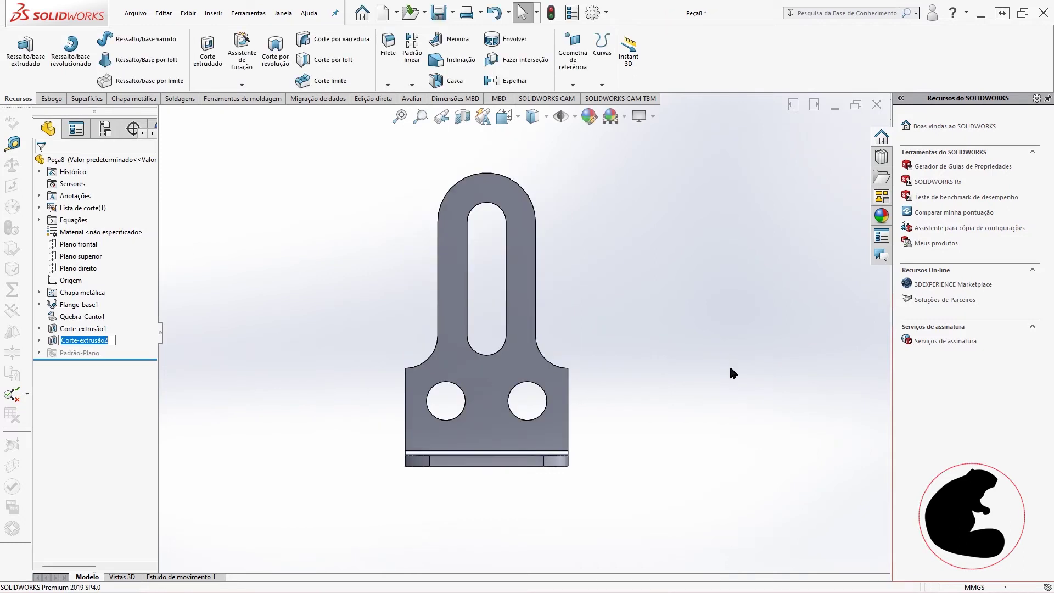
Step: Orbit and zoom to inspect the cut tab, slot and holes in 3D
mouse_move(620, 357)
middle_down()
mouse_move(664, 360)
mouse_move(671, 401)
mouse_move(601, 378)
mouse_move(536, 323)
middle_up()
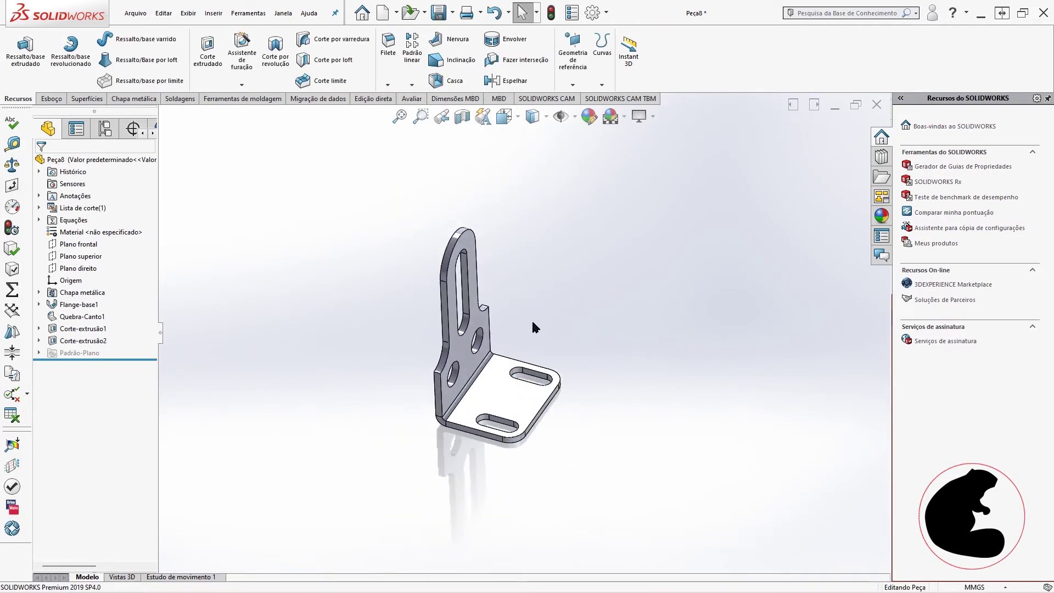
scroll(479, 298, down, 3)
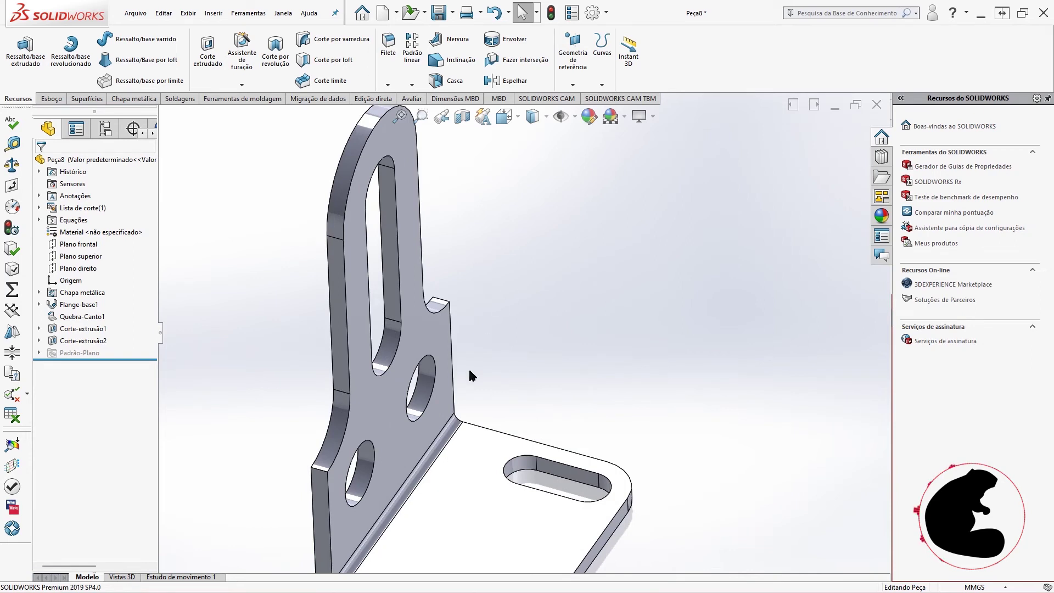
scroll(469, 371, down, 2)
scroll(468, 372, down, 2)
scroll(469, 371, up, 4)
scroll(494, 367, up, 2)
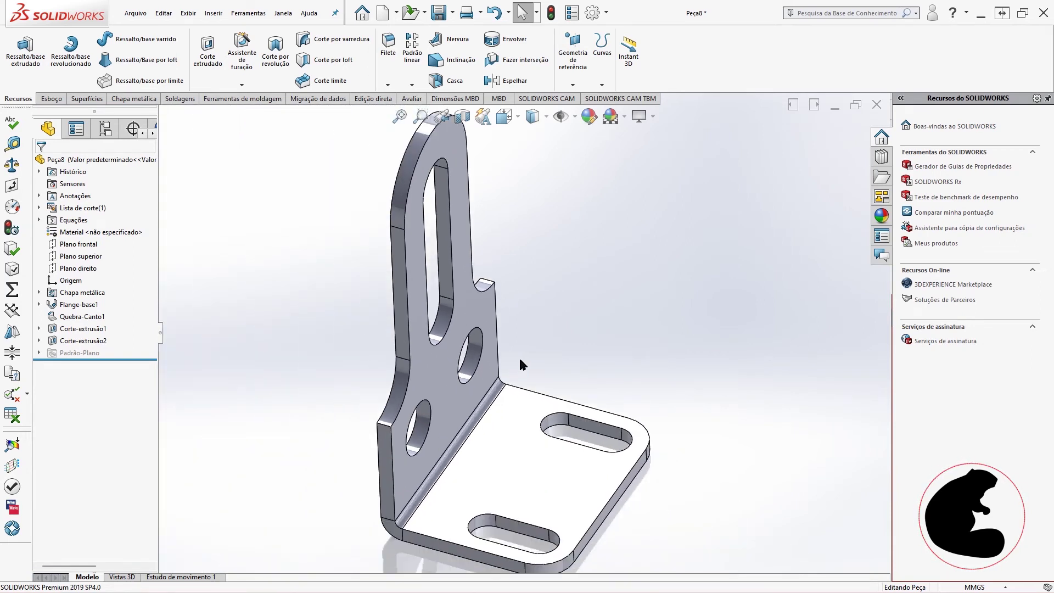
right_click(103, 299)
Step: Edit the Chapa metálica feature to a 7.5 mm bend radius and 15 mm thickness
click(113, 275)
text(2)
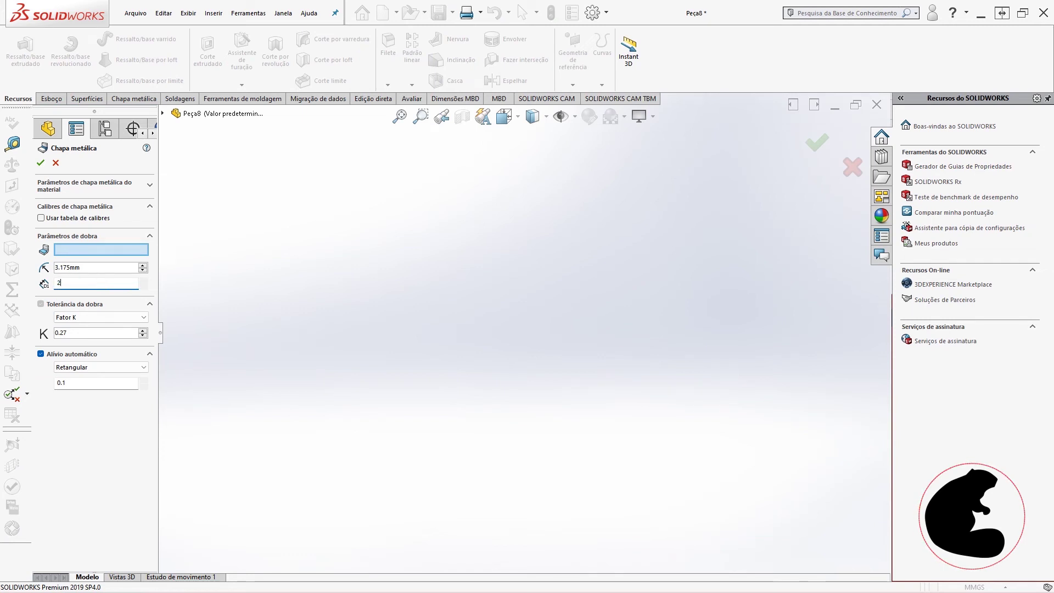
key(BackSpace)
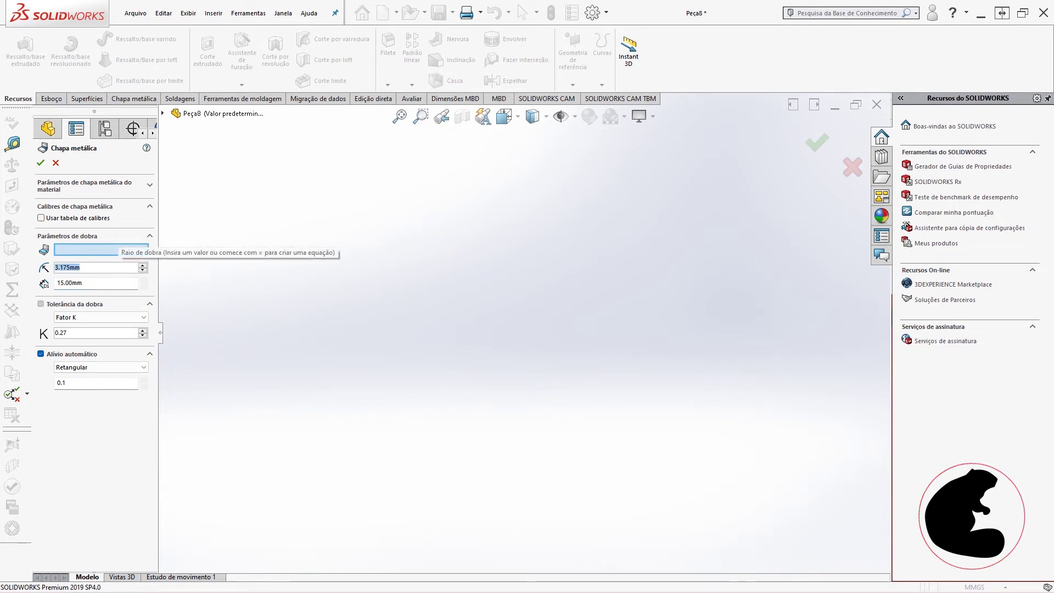
text(7.)
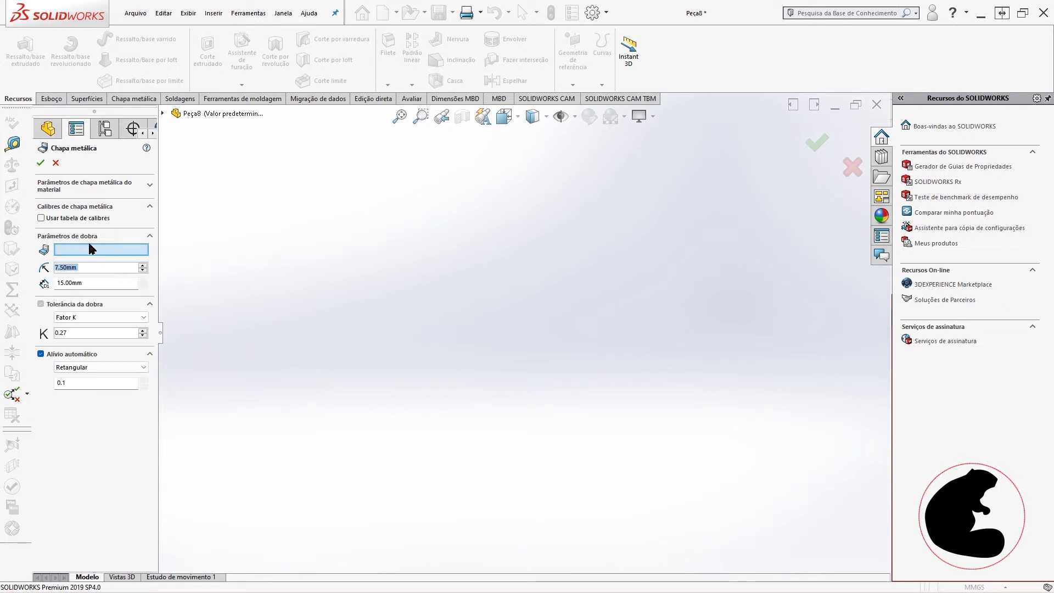
click(41, 163)
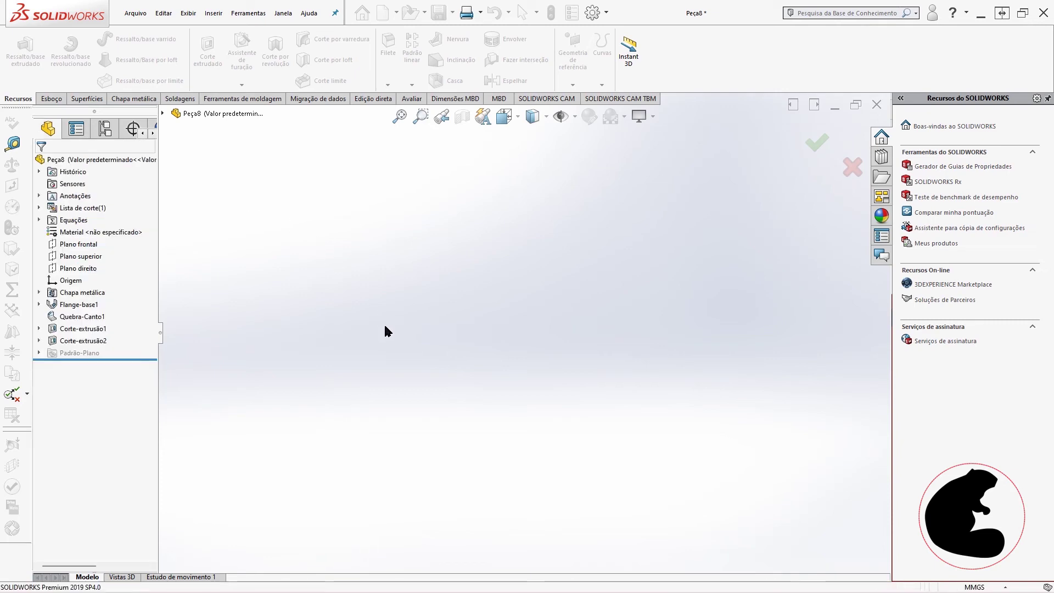
mouse_move(465, 344)
middle_down()
mouse_move(573, 373)
mouse_move(676, 336)
middle_up()
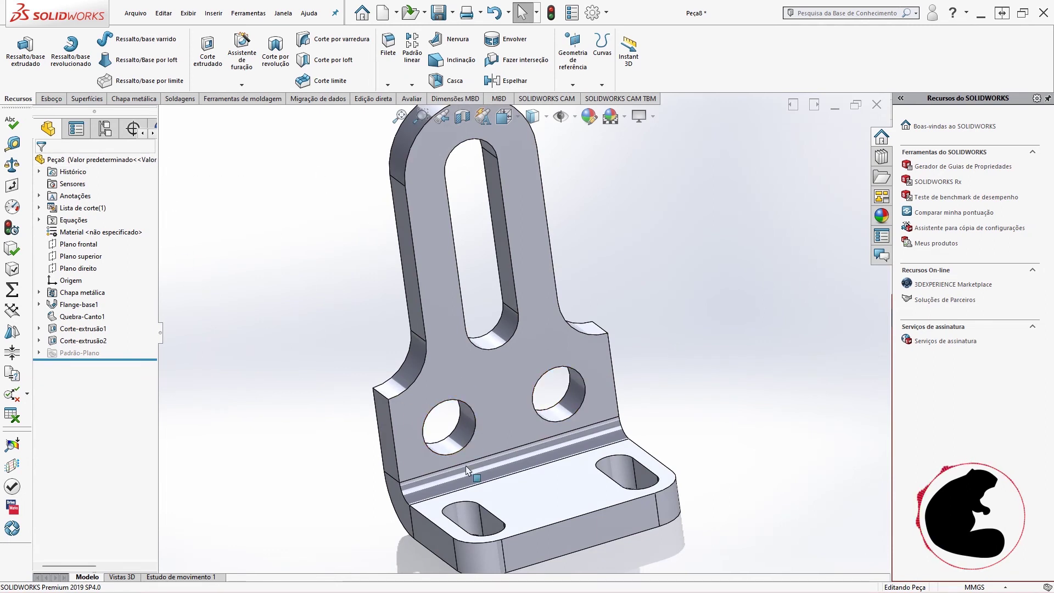
middle_drag(459, 465, 459, 486)
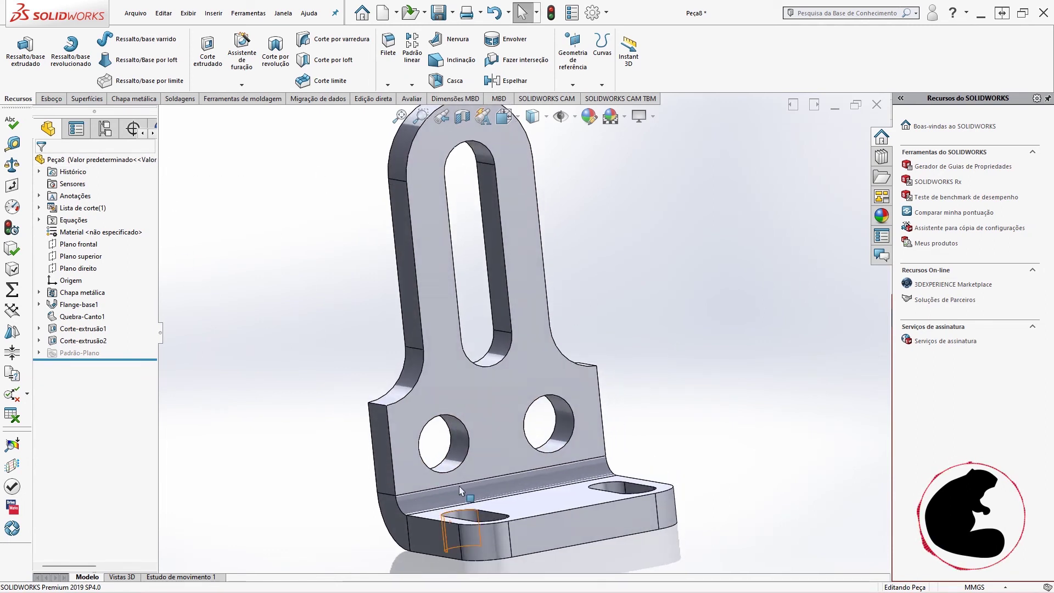
Step: Measure the minimum distance from a Ø24 hole to the flange top face: 28.99 mm
click(12, 144)
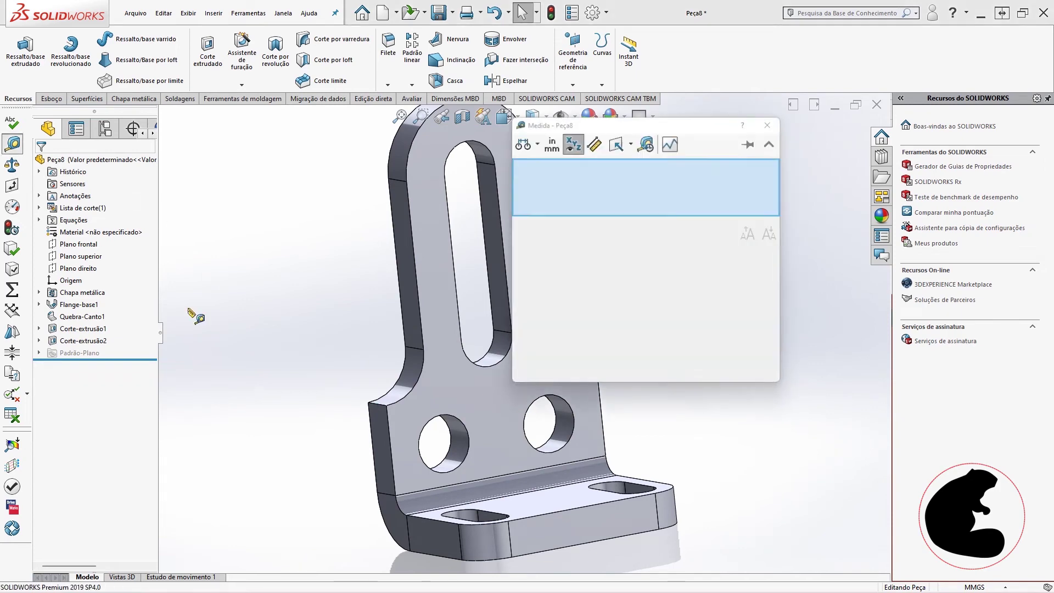
click(458, 458)
middle_drag(458, 459, 453, 383)
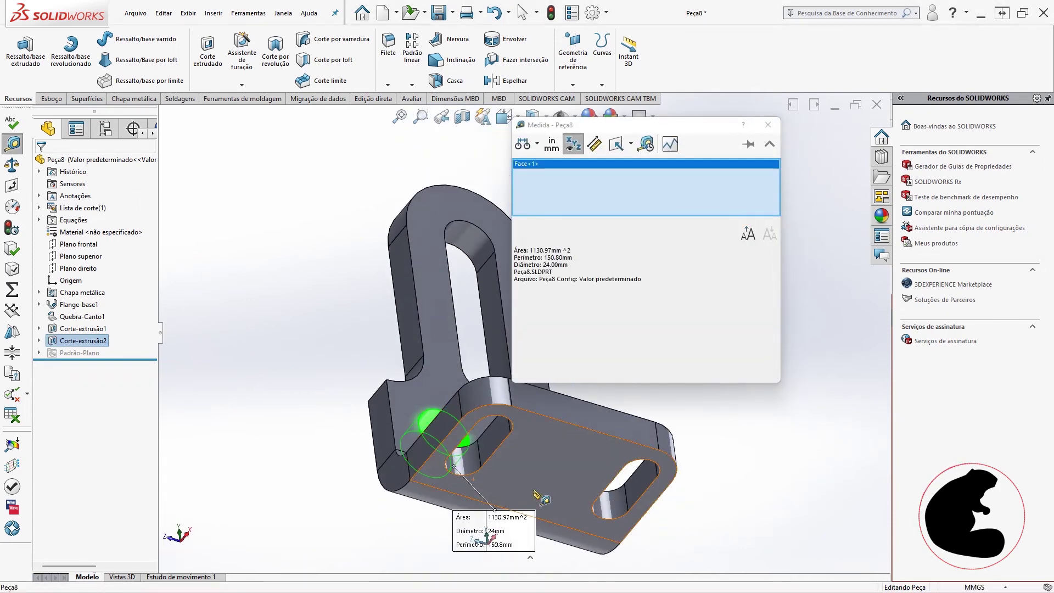
click(488, 473)
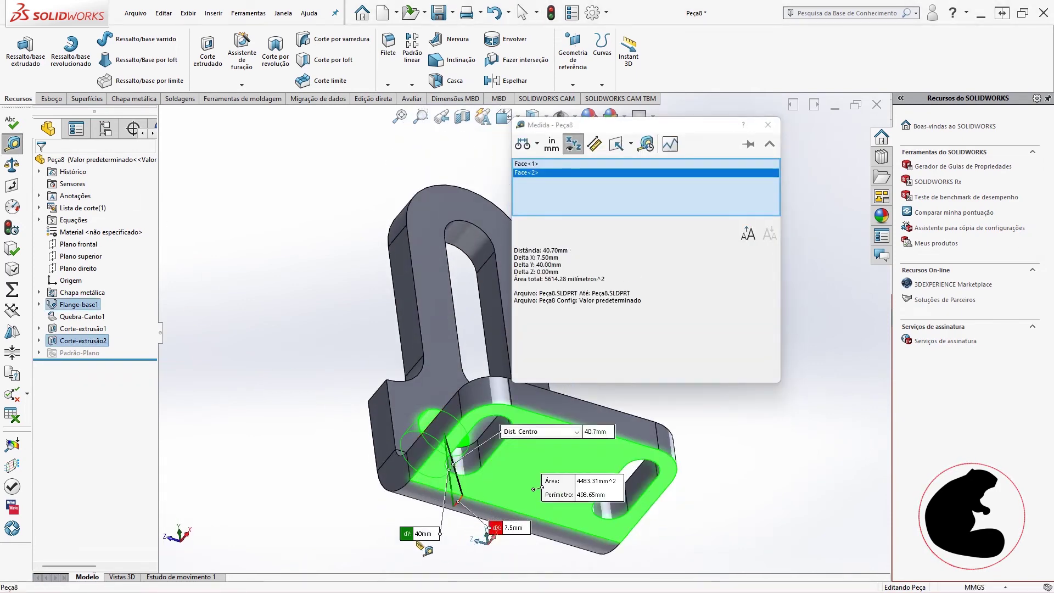
double_click(547, 258)
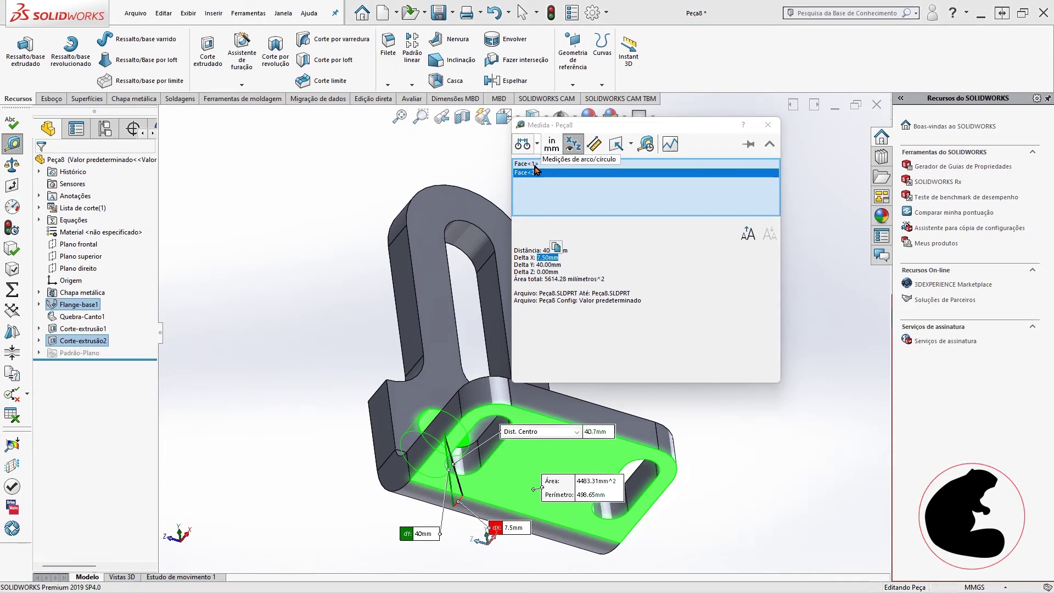
click(537, 144)
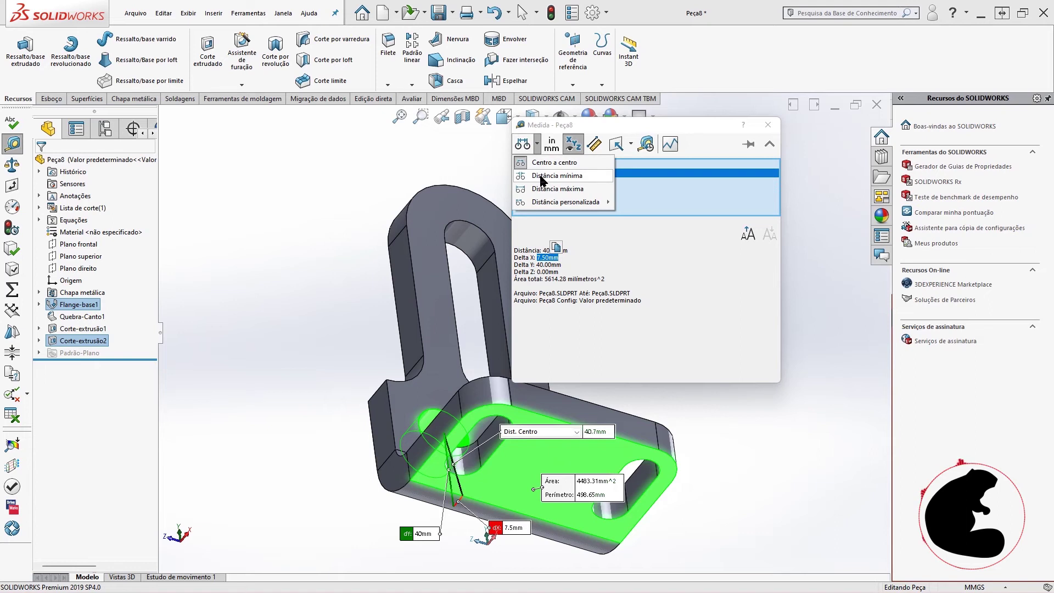
click(541, 176)
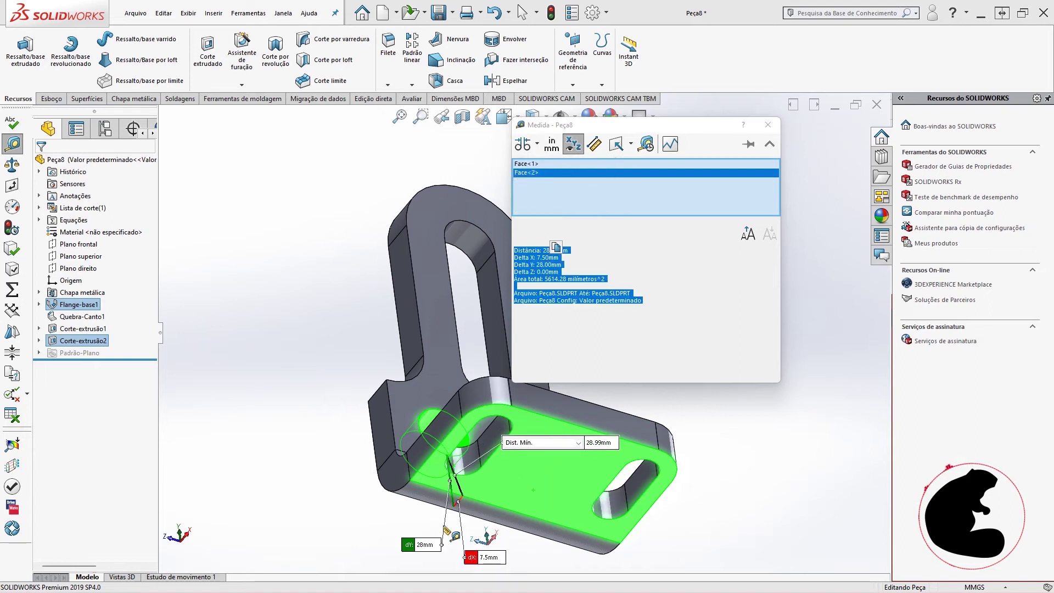
click(576, 300)
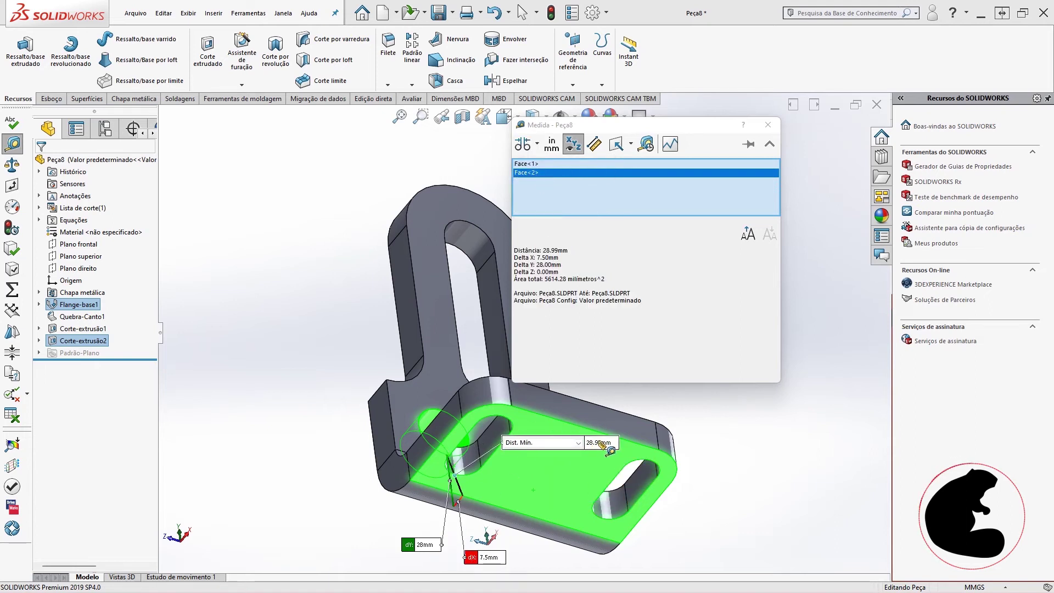
middle_drag(692, 451, 695, 466)
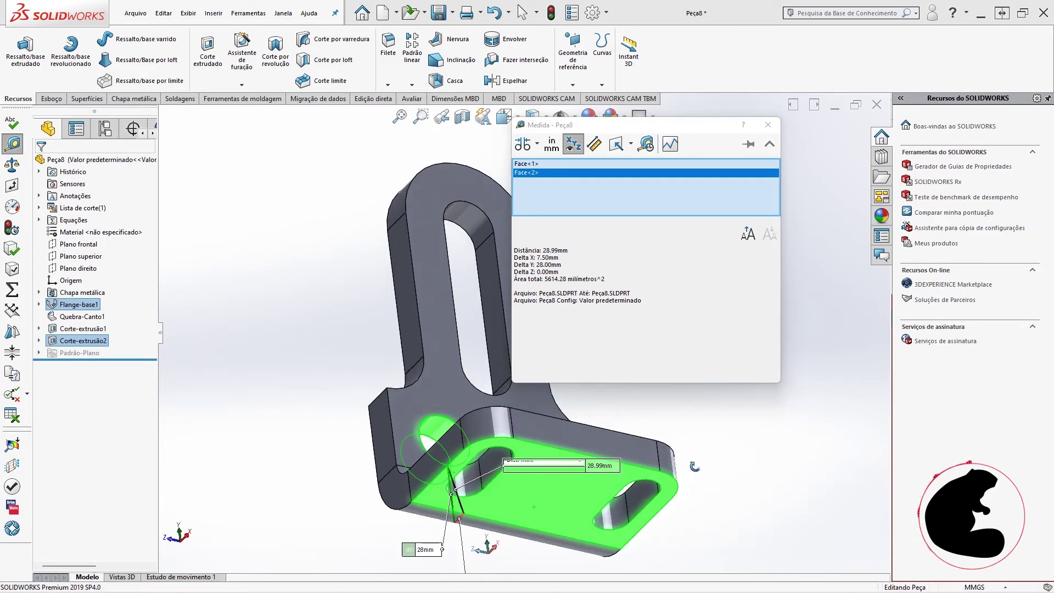
middle_drag(694, 466, 693, 479)
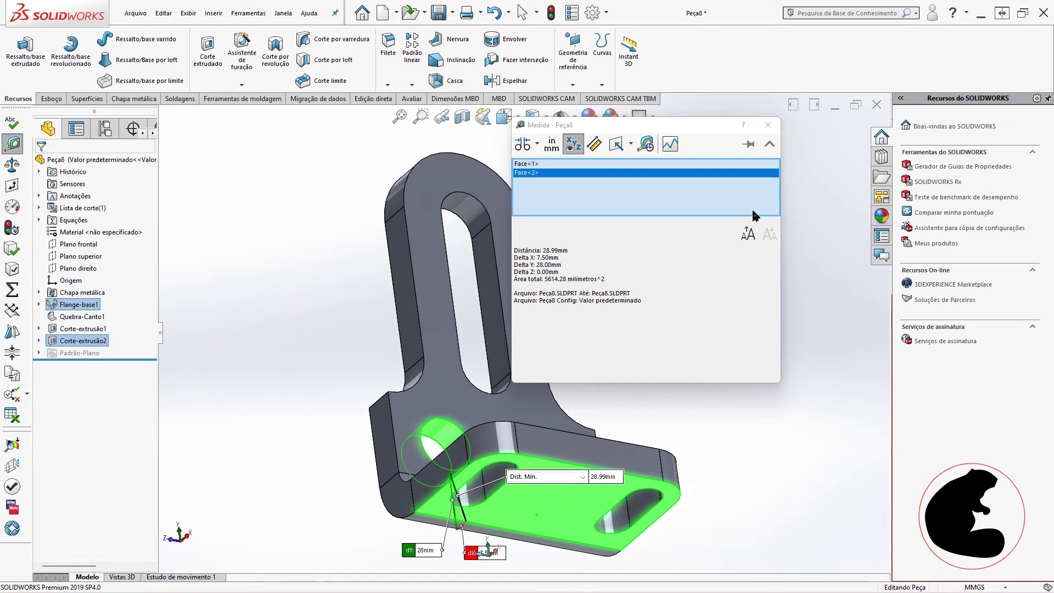
click(768, 125)
Step: Orbit around the holed upright and bring up the Chapa metálica tools
middle_drag(711, 285, 694, 409)
scroll(483, 472, down, 5)
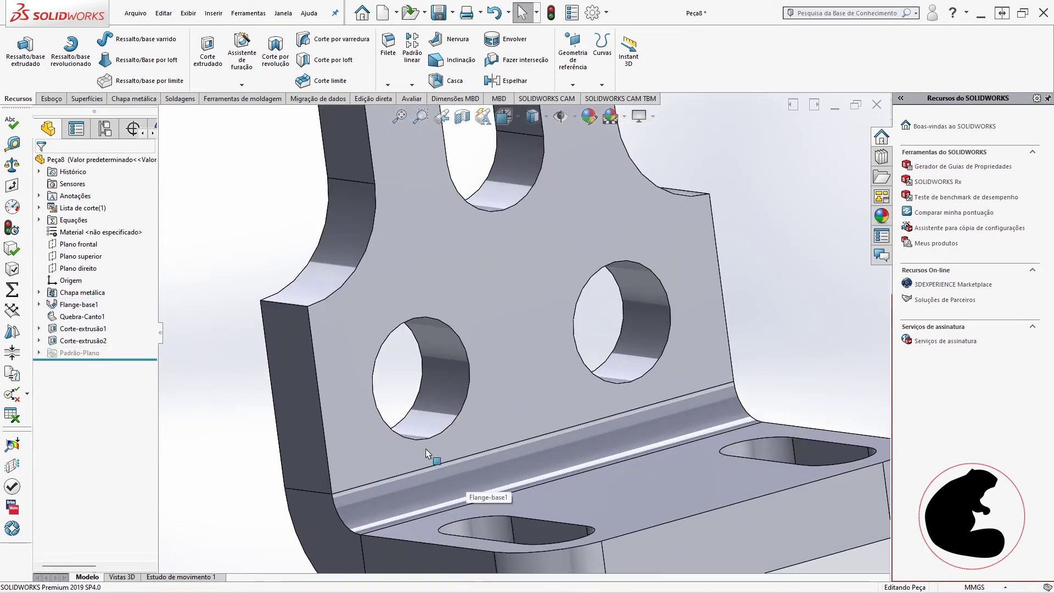
scroll(430, 460, up, 3)
mouse_move(461, 491)
middle_down()
mouse_move(377, 513)
mouse_move(425, 500)
mouse_move(681, 334)
mouse_move(586, 338)
mouse_move(745, 320)
mouse_move(548, 330)
middle_up()
scroll(424, 500, up, 3)
scroll(549, 330, down, 3)
scroll(365, 325, up, 3)
mouse_move(365, 324)
middle_down()
mouse_move(531, 331)
mouse_move(450, 353)
mouse_move(443, 309)
middle_up()
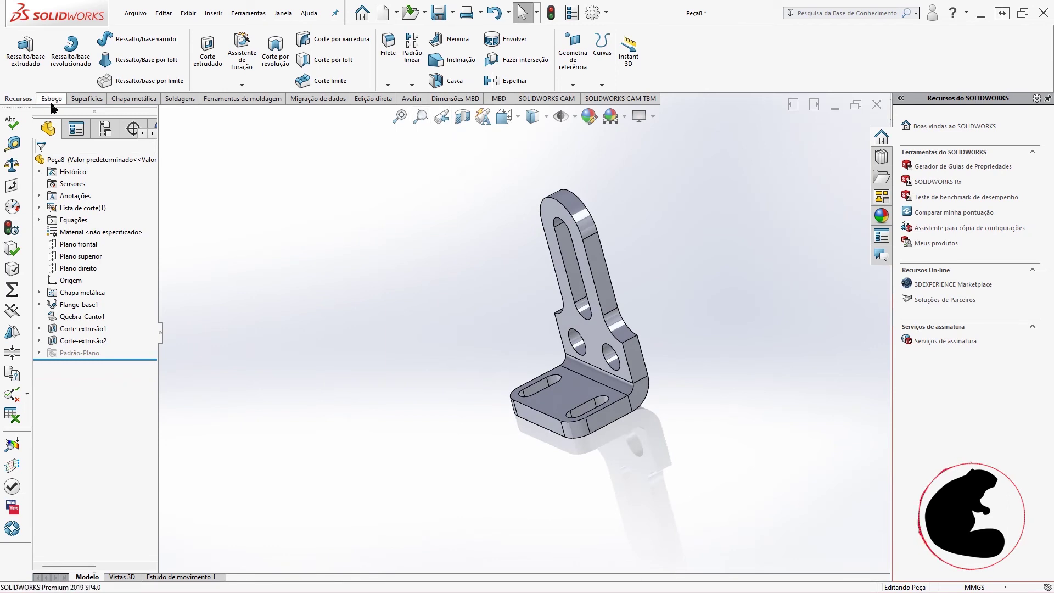
click(137, 97)
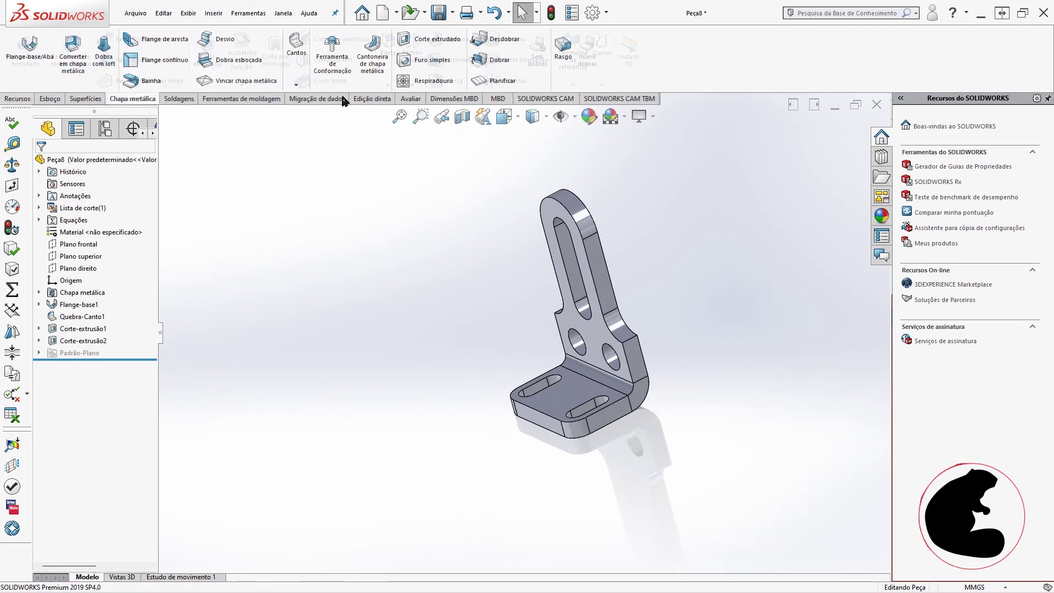
Step: Flatten the bracket into its flat pattern and start the Measure tool on it
click(519, 85)
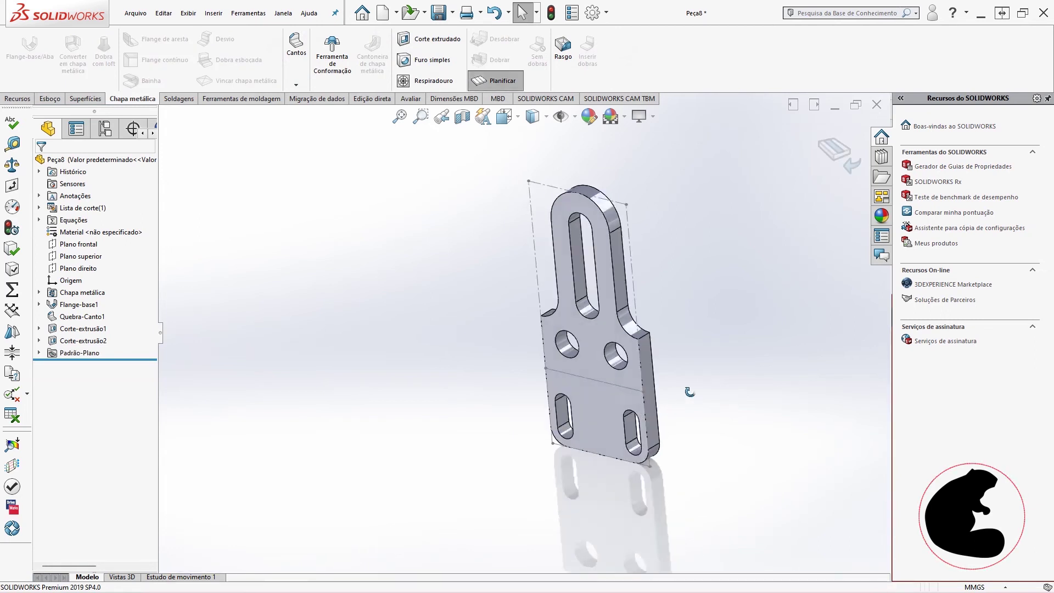
mouse_move(751, 358)
middle_down()
mouse_move(701, 353)
mouse_move(718, 367)
middle_up()
scroll(673, 283, down, 2)
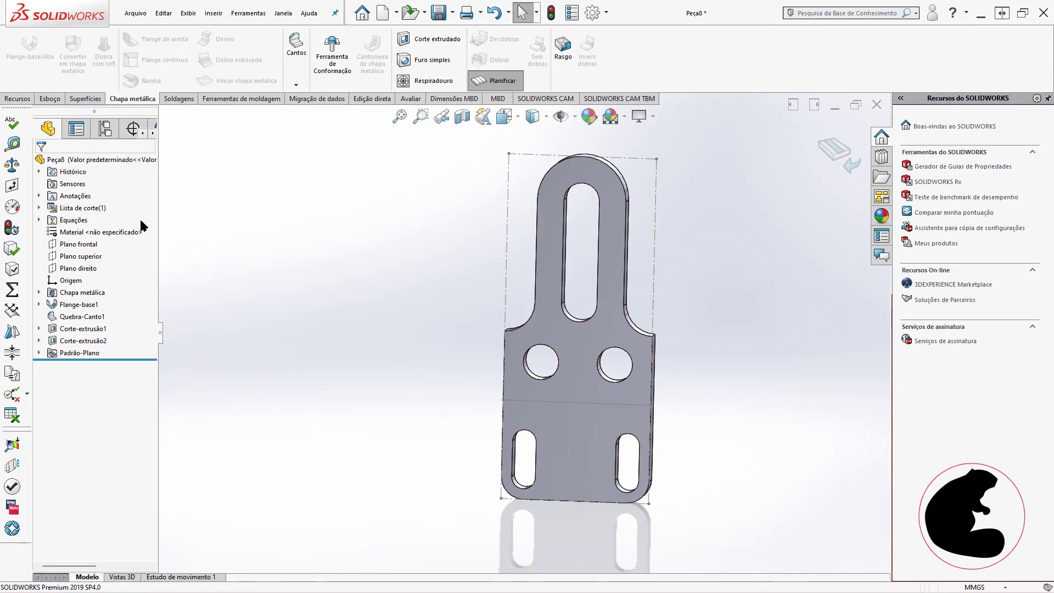
click(12, 144)
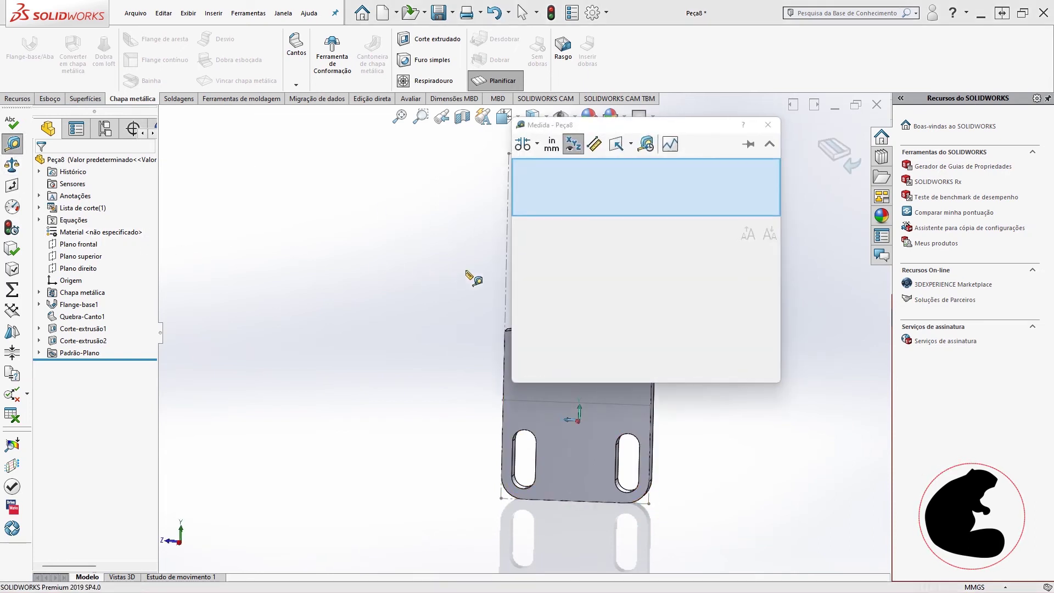
Step: Measure the flat pattern's bounding-box side at 233.14 mm
click(506, 284)
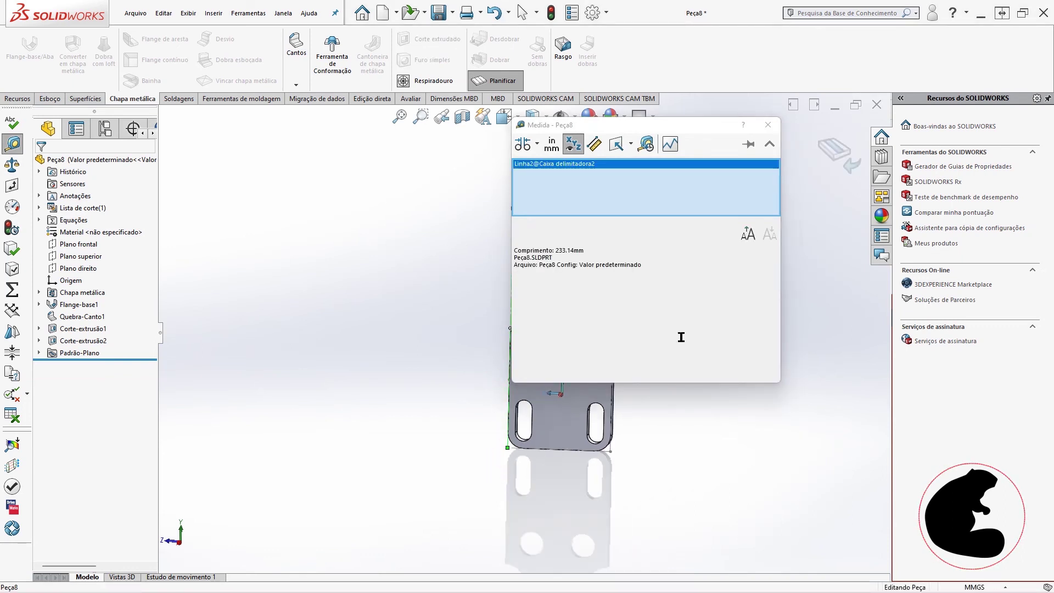
scroll(365, 551, down, 2)
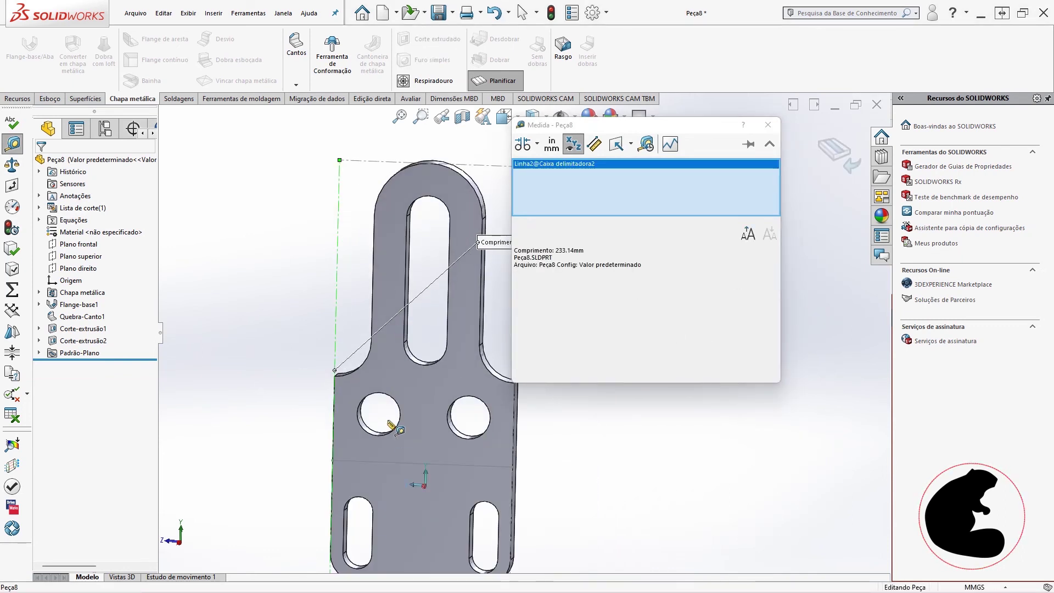
double_click(566, 251)
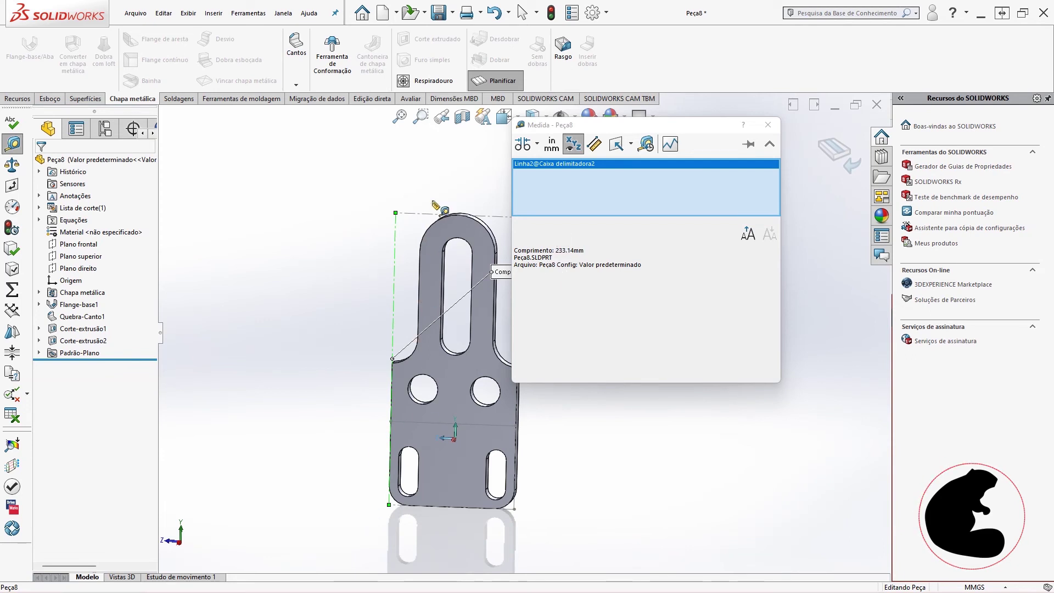
Step: Measure the top edge (100 mm), the bend line and its 66.57 mm offset, then refold the bracket
click(420, 213)
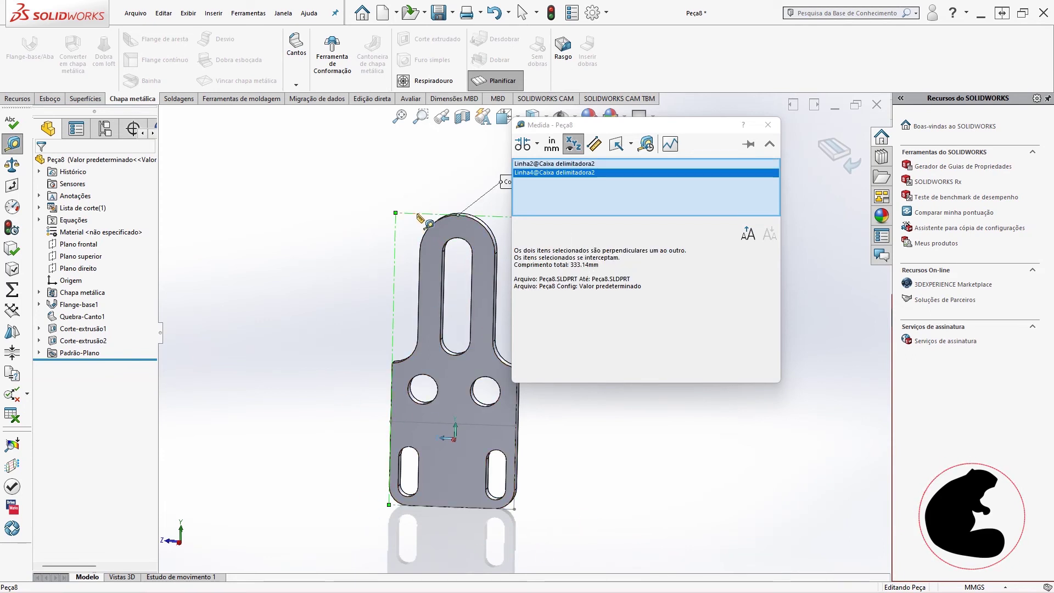
click(604, 447)
click(442, 221)
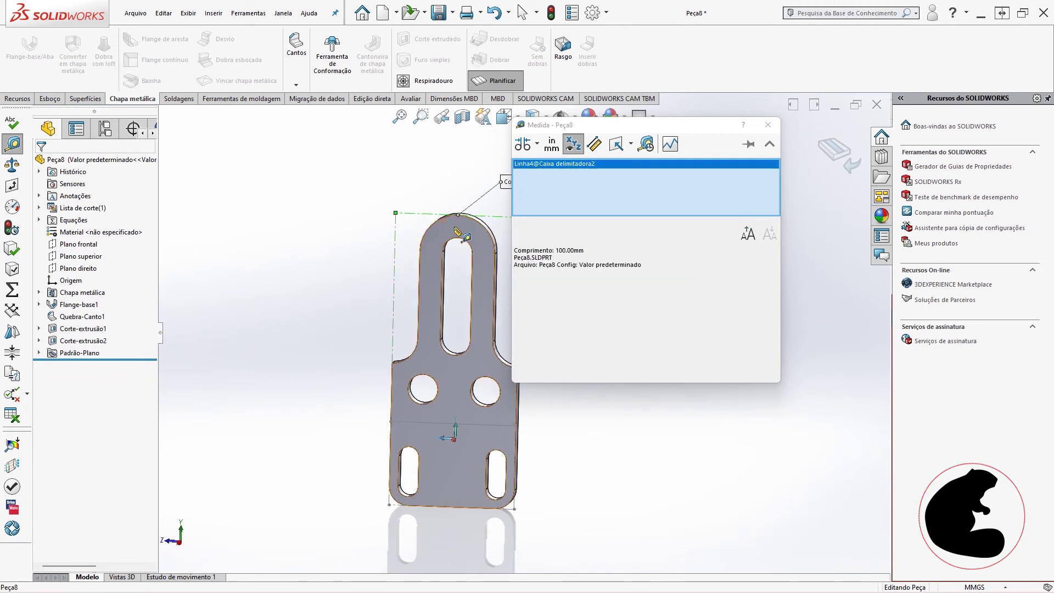
click(647, 483)
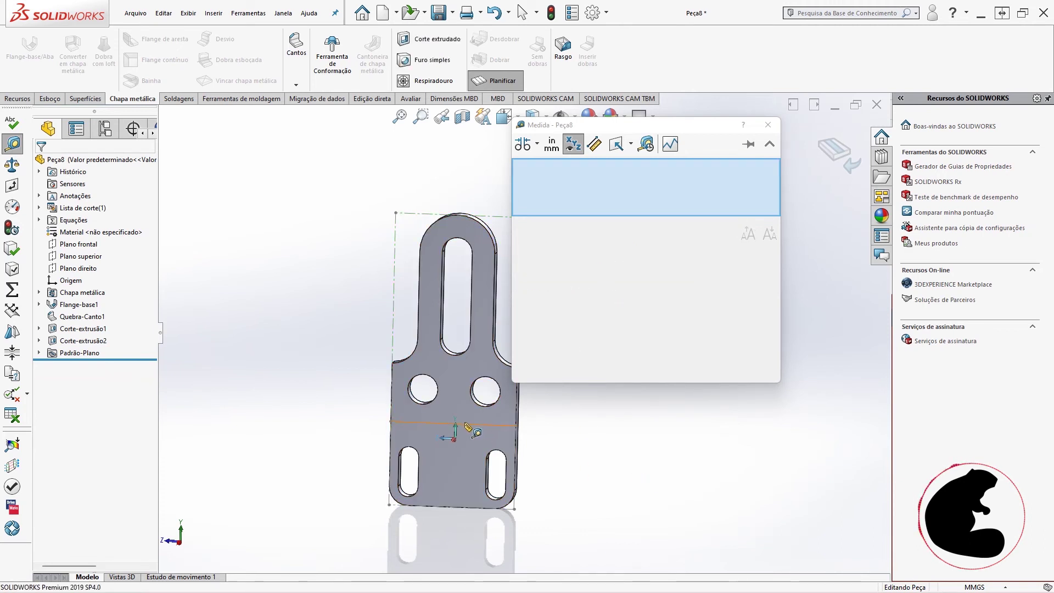
click(454, 423)
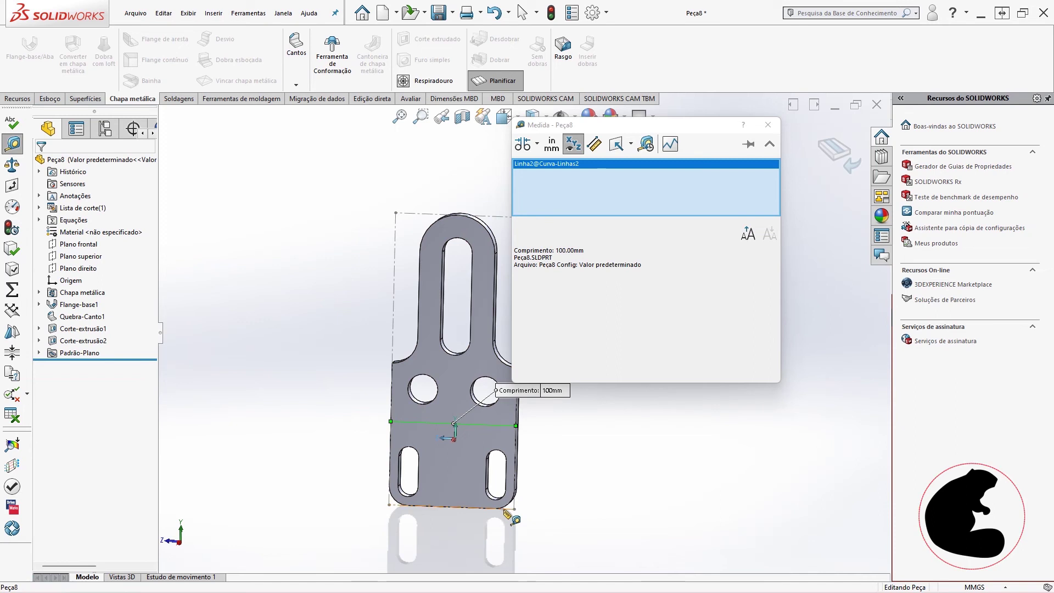
click(514, 508)
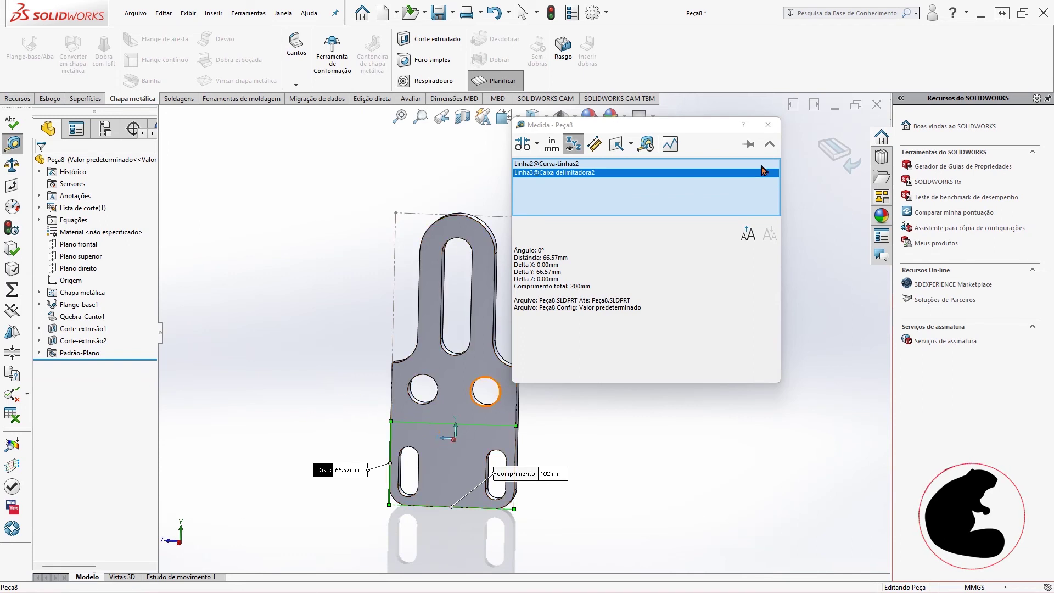
click(769, 124)
click(820, 148)
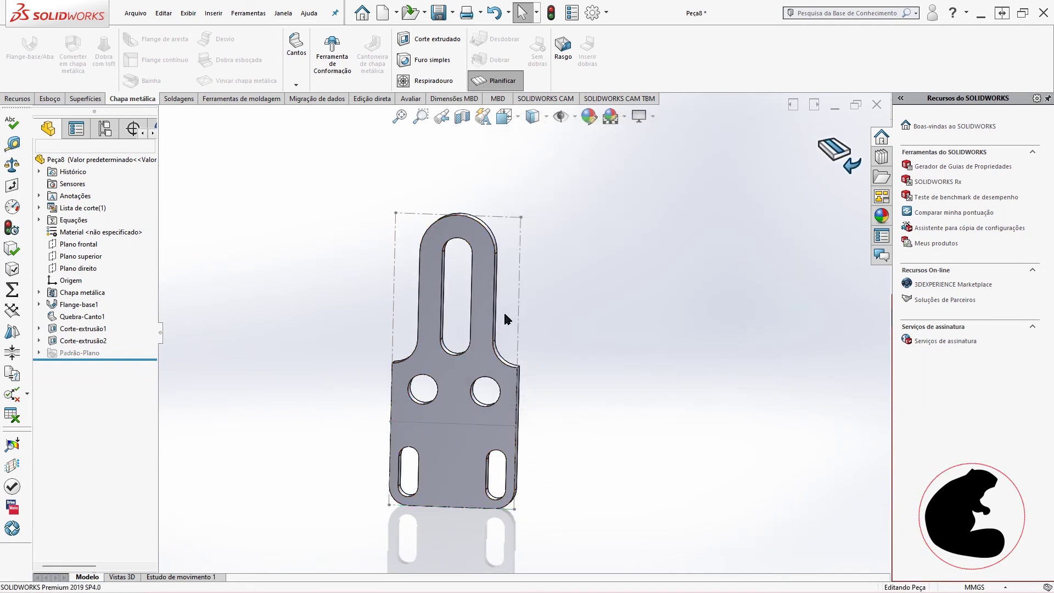
Step: Edit the sheet-metal feature to 1/4 in (6.35 mm) thickness and a 6.35mm/2 (3.175 mm) bend radius
right_click(78, 297)
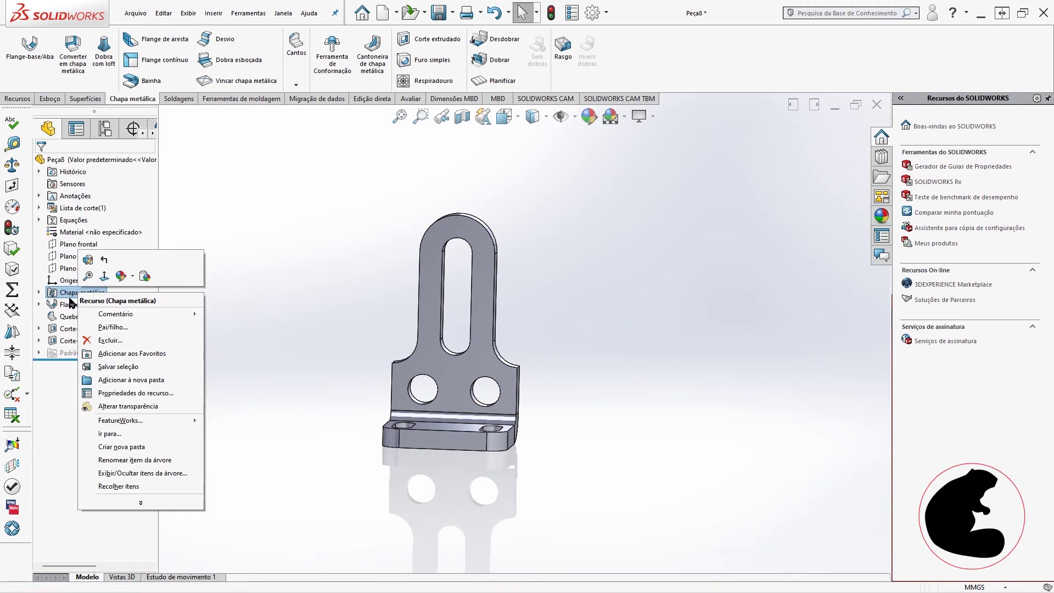
click(83, 263)
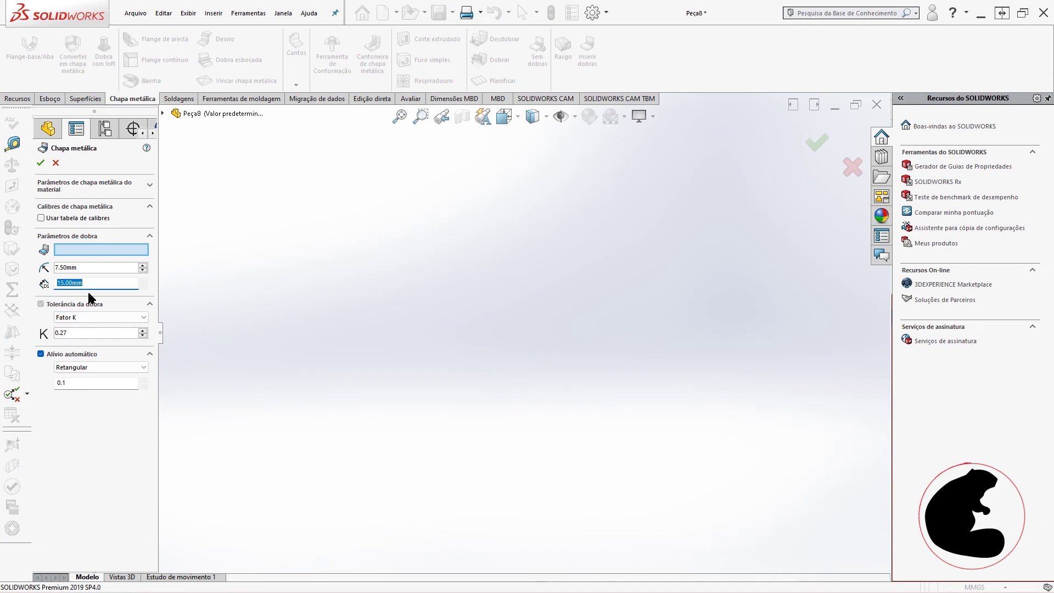
text(1/4)
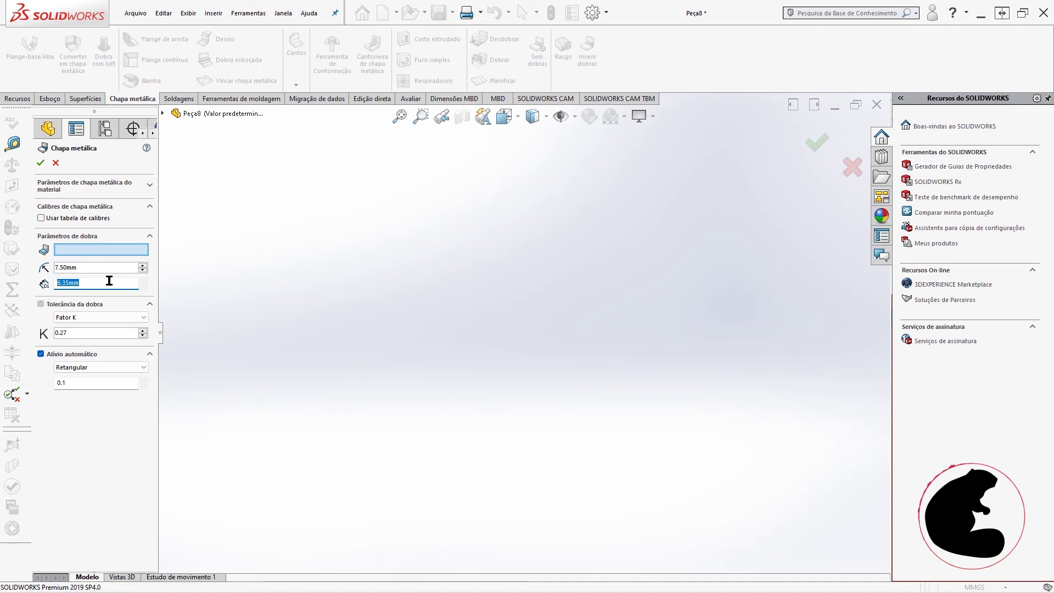
double_click(95, 266)
text(6.35mm)
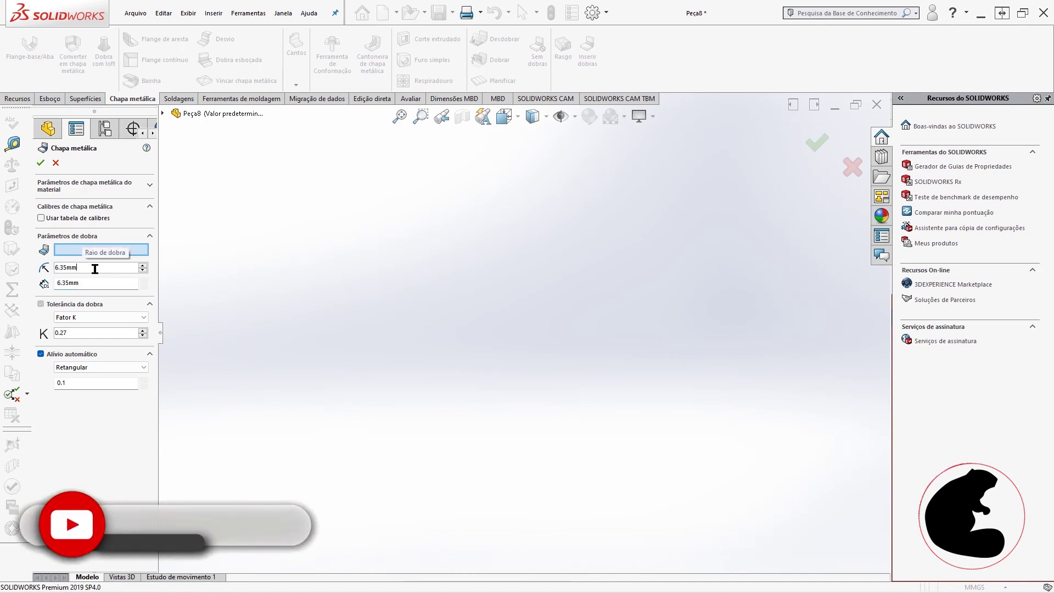
text(/2)
key(Return)
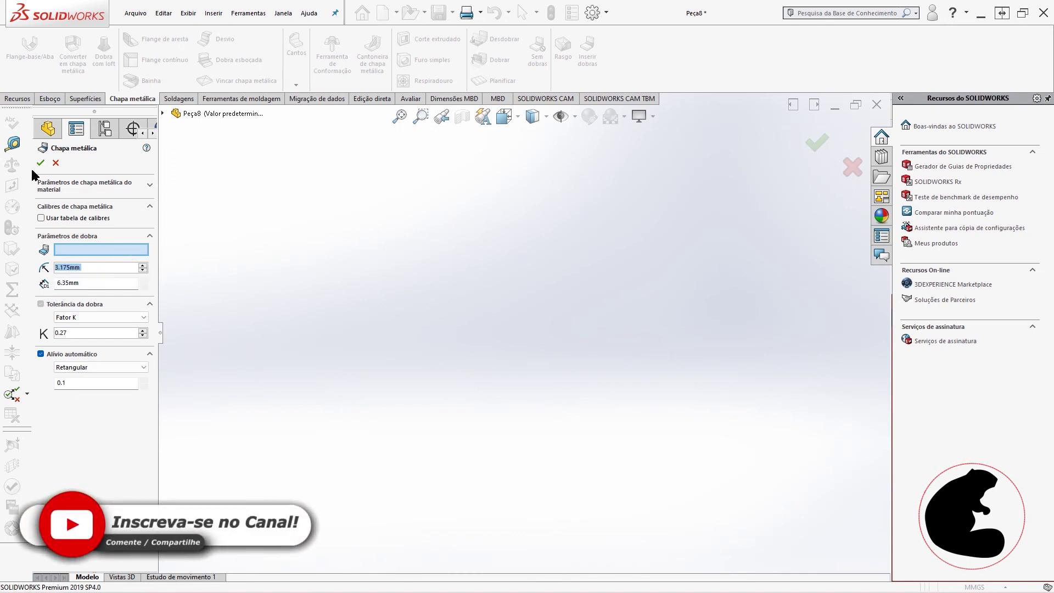
click(42, 164)
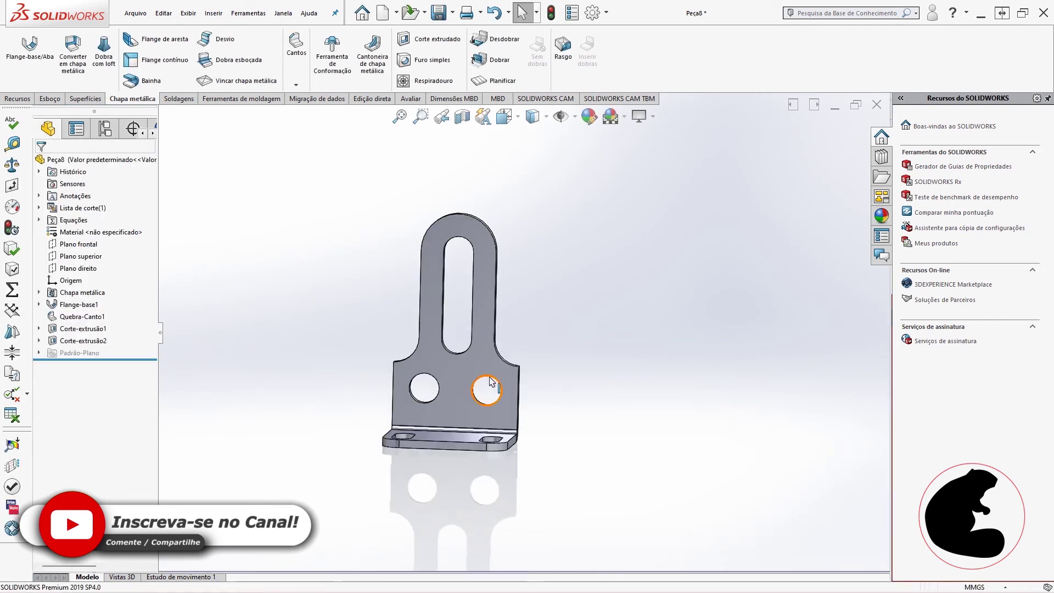
Step: Flatten the revised bracket and turn the flat pattern face-on
middle_drag(497, 437, 451, 395)
click(496, 81)
mouse_move(476, 352)
middle_down()
mouse_move(468, 383)
mouse_move(641, 243)
middle_up()
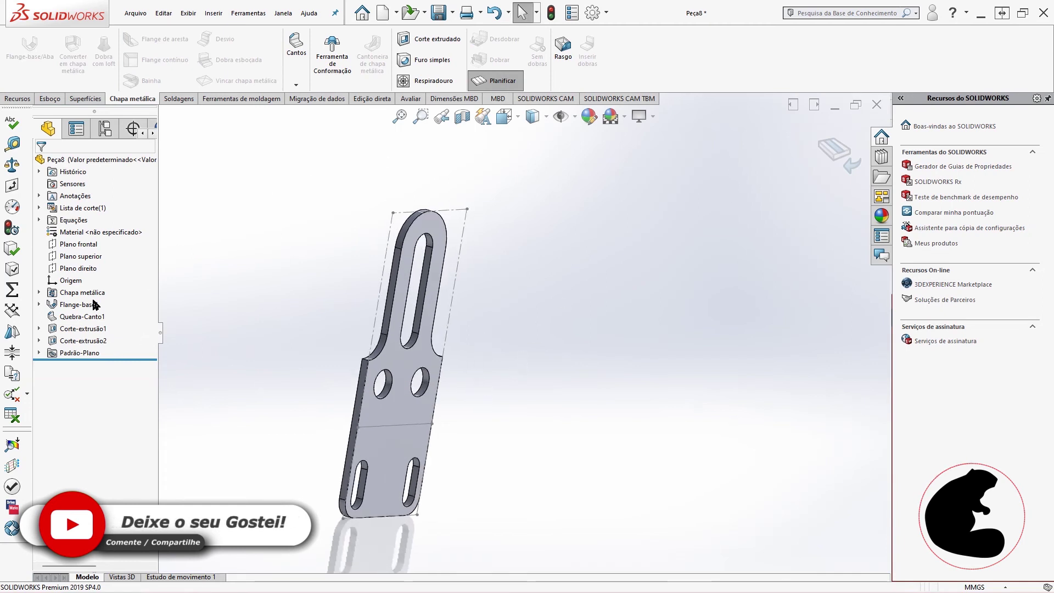
Step: Measure the flat pattern's bounding-box side at 248.63 mm, then close the measure panel
click(12, 144)
click(383, 271)
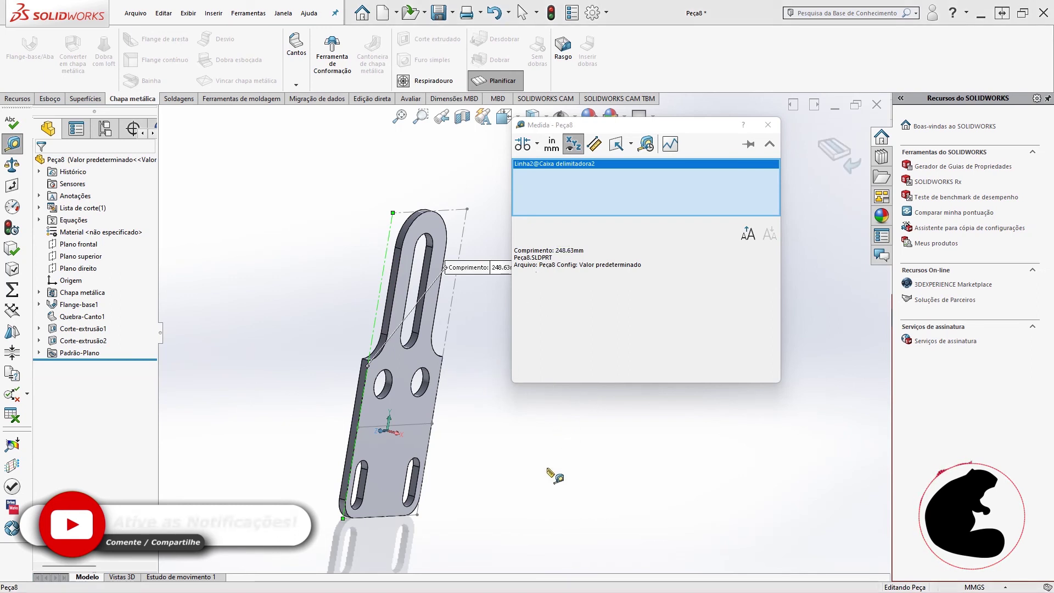
middle_drag(529, 502, 496, 491)
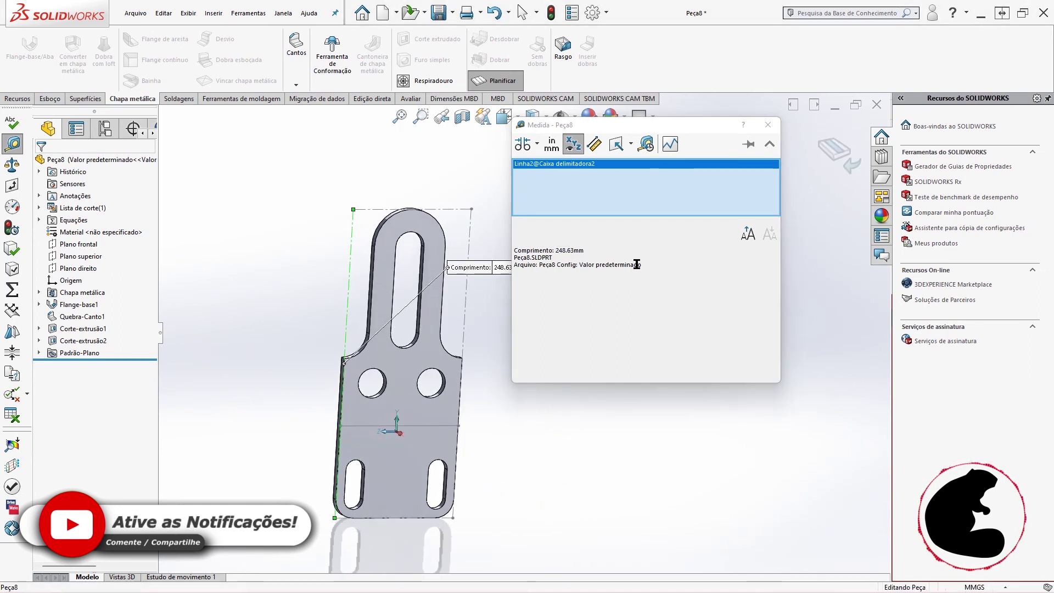
scroll(383, 460, down, 3)
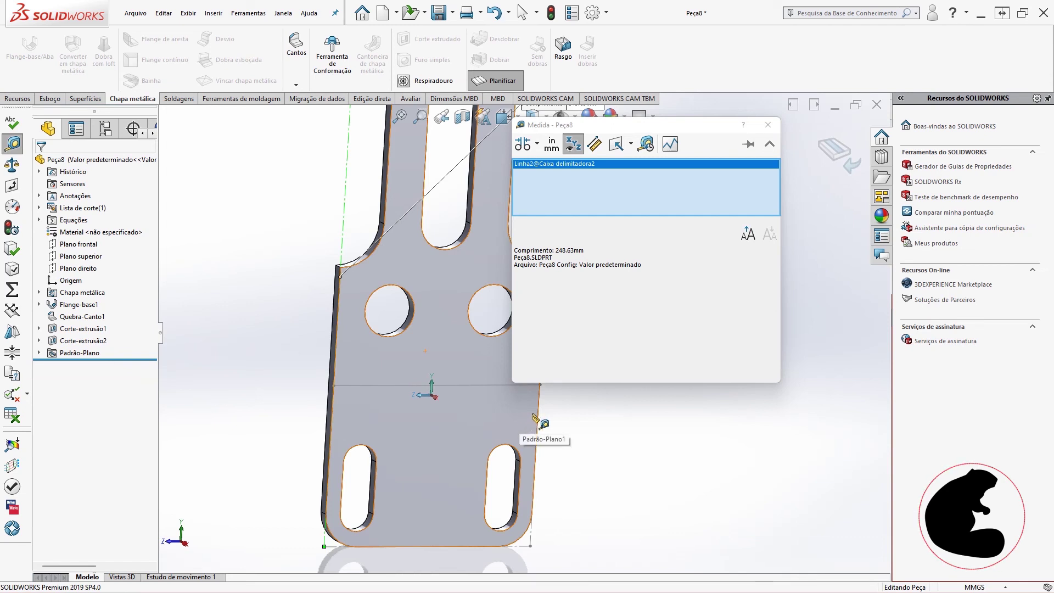
scroll(618, 417, up, 1)
scroll(615, 415, up, 1)
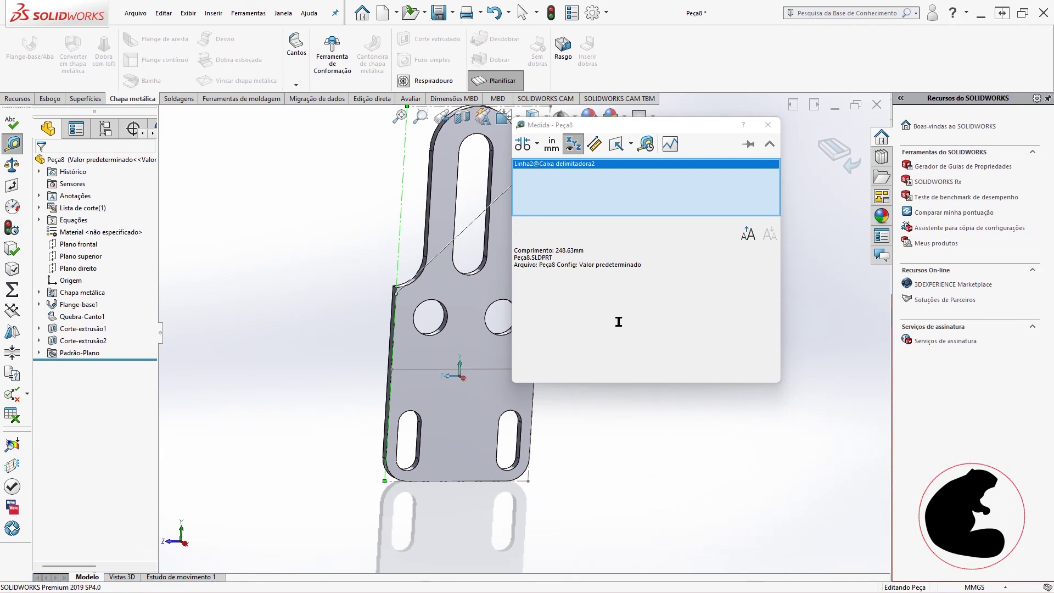
click(768, 124)
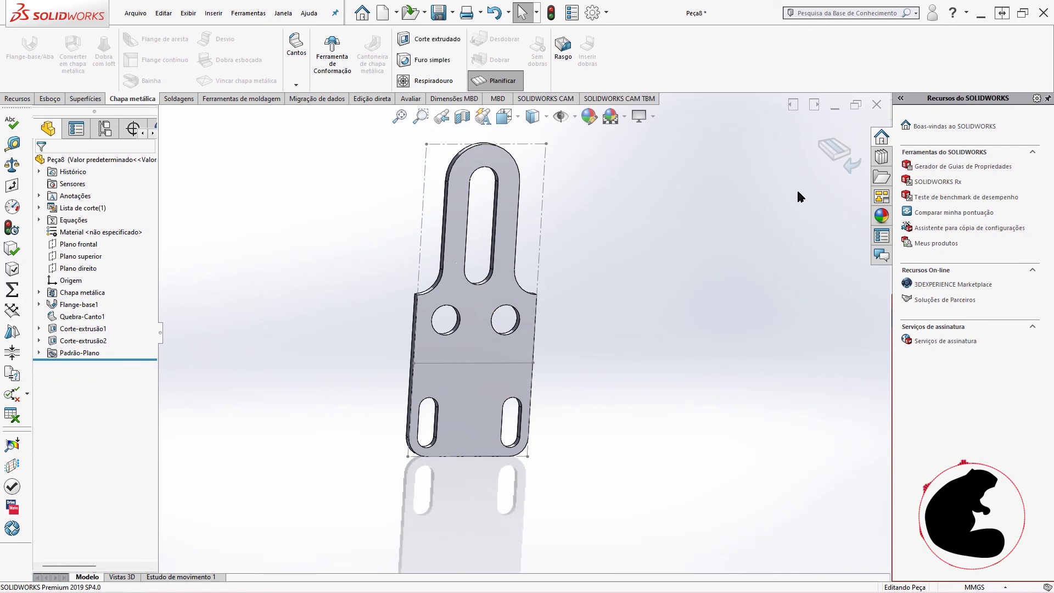
Step: Refold the flat pattern into the bent L bracket and orbit to an angled view
click(823, 154)
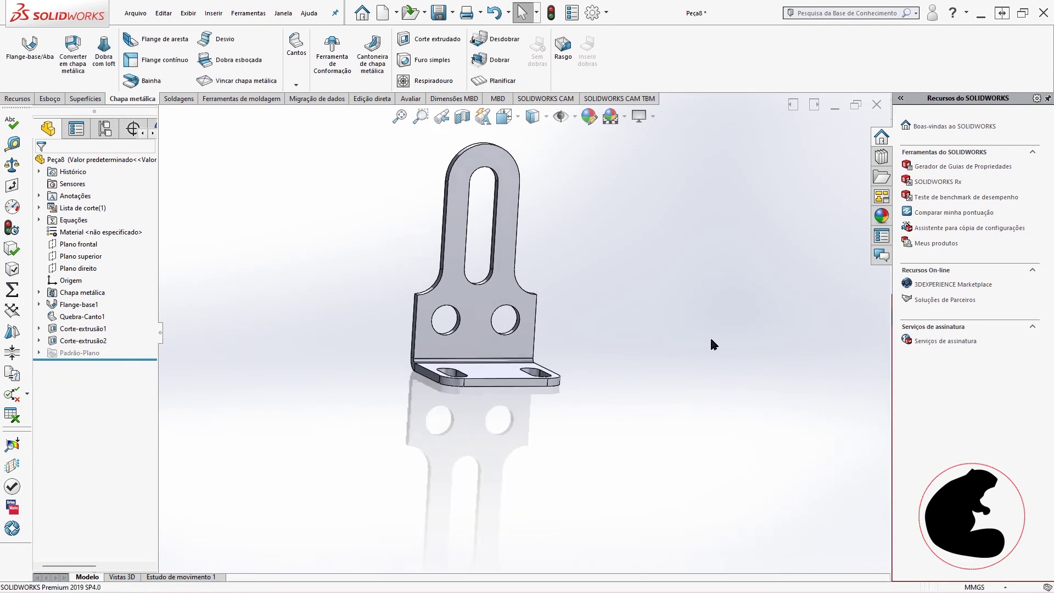
mouse_move(545, 217)
middle_down()
mouse_move(538, 249)
mouse_move(675, 301)
mouse_move(649, 278)
mouse_move(631, 299)
middle_up()
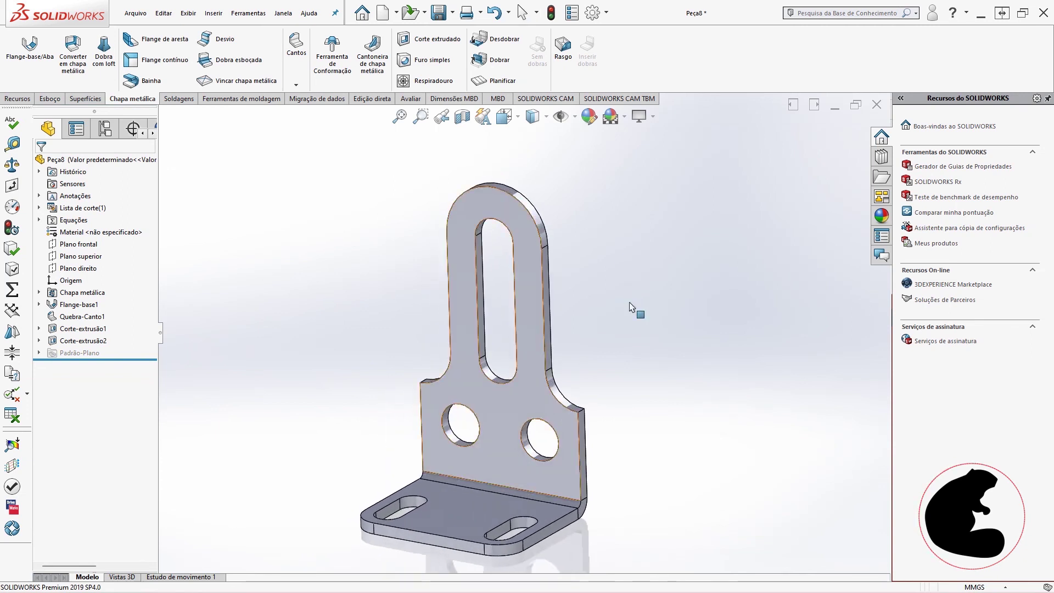